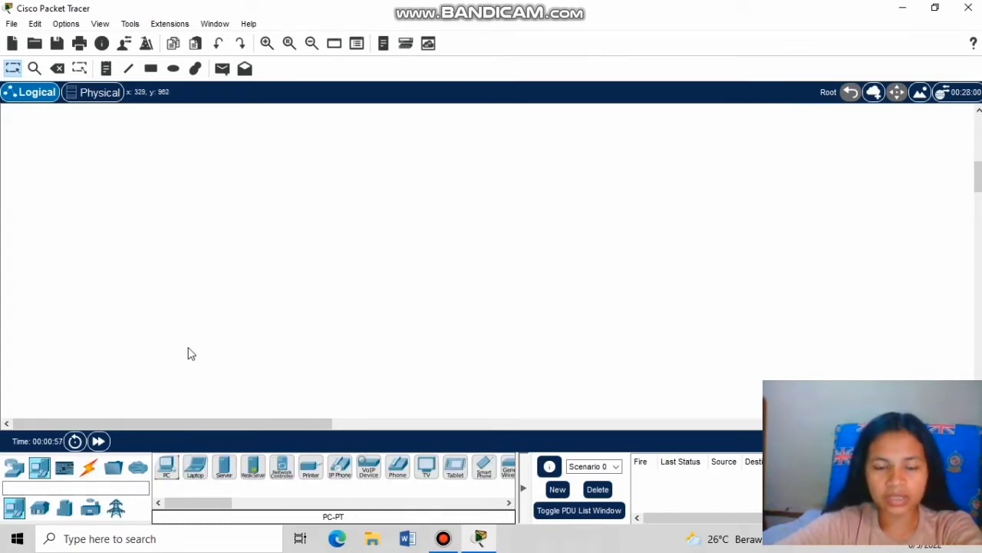
- Place five generic PCs in a spread-out row across the lower part of the logical workspace
click(166, 468)
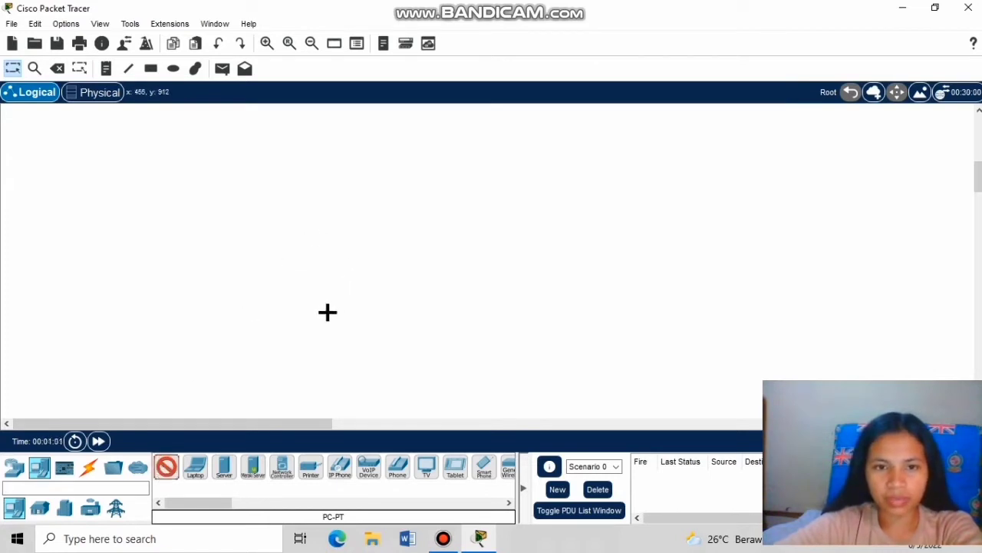
click(297, 355)
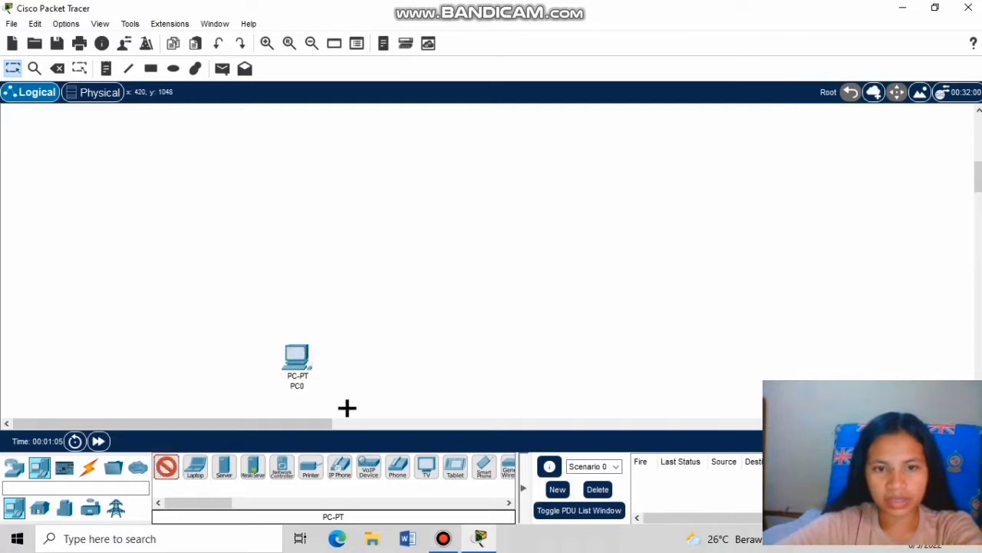
click(375, 368)
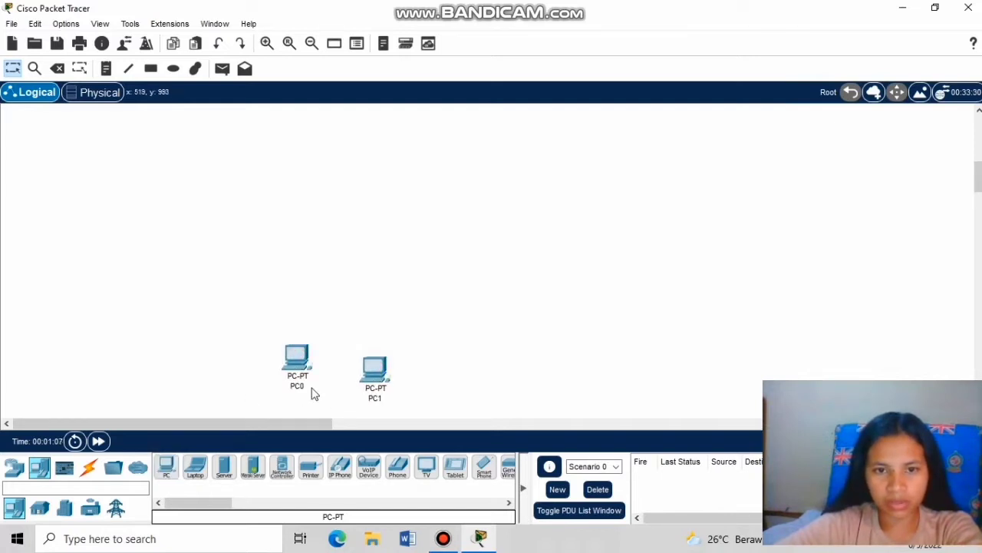
click(511, 370)
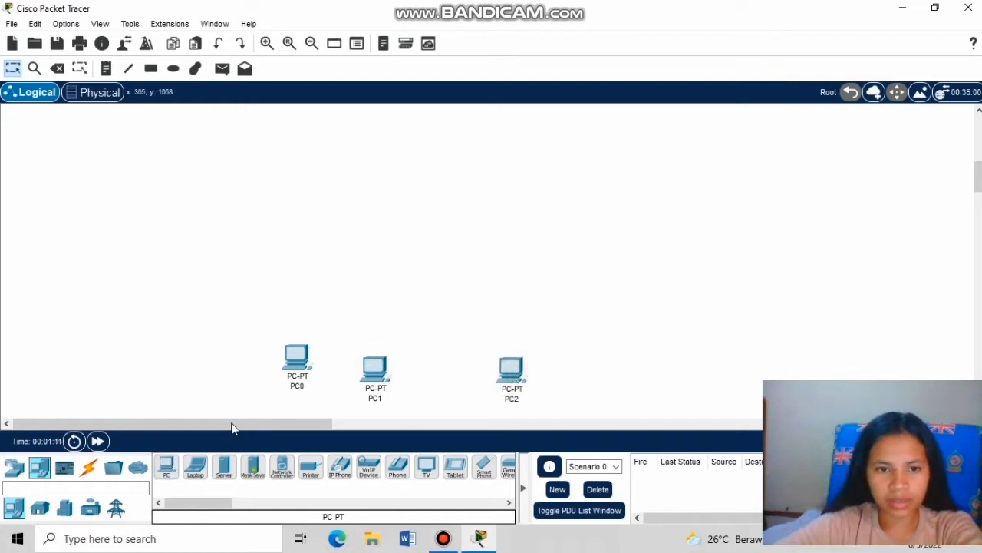
click(167, 466)
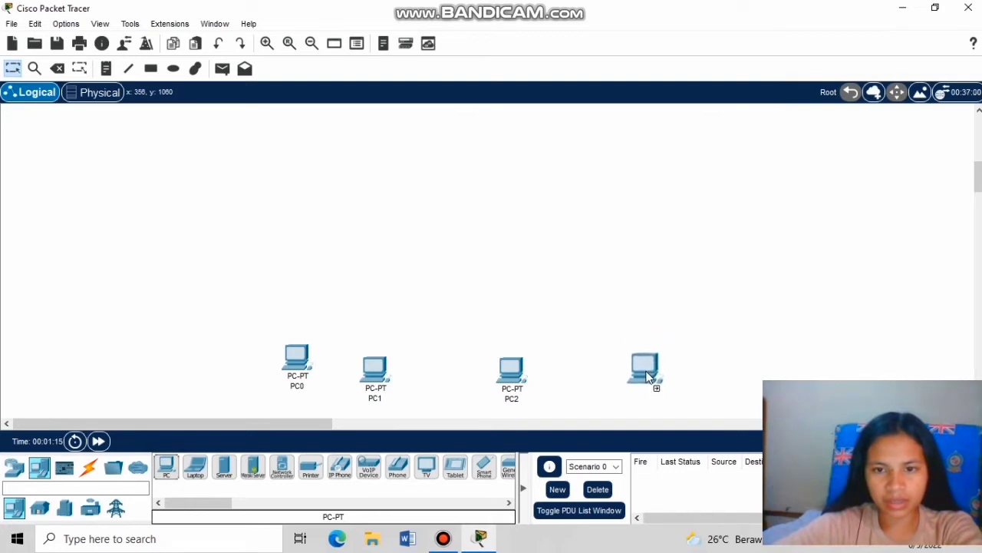
click(649, 377)
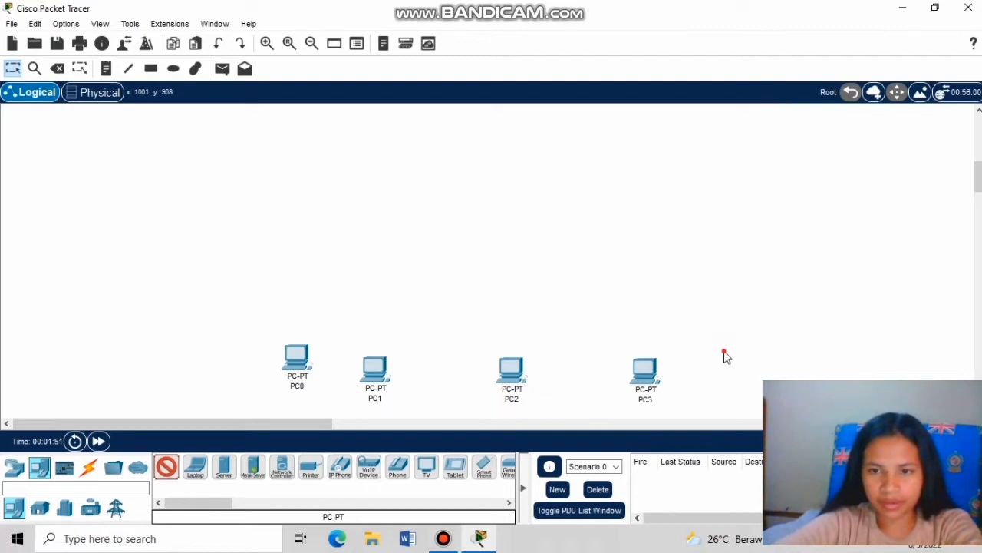
click(723, 350)
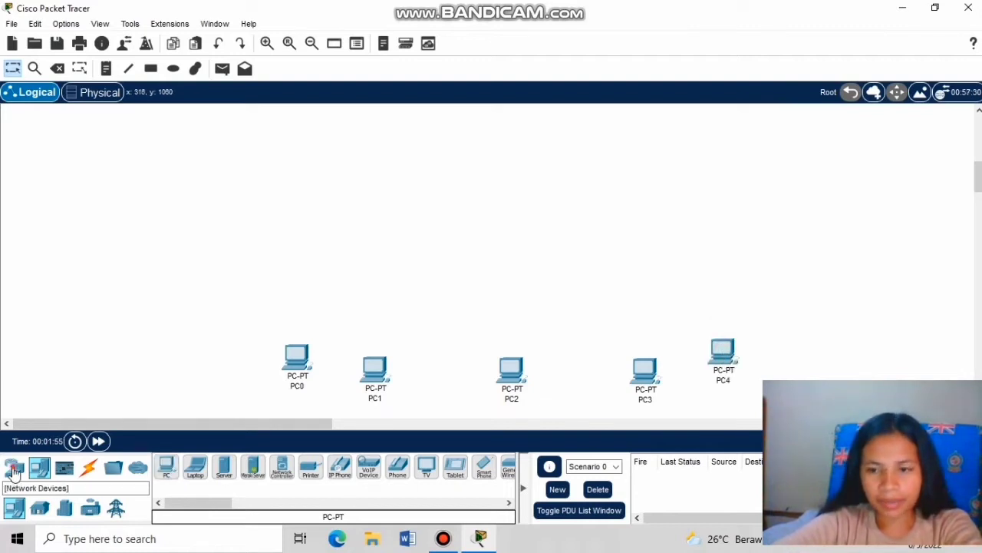
- Add an 1841 router above the middle PC and a 2950-24 switch between the router and the PCs
click(14, 469)
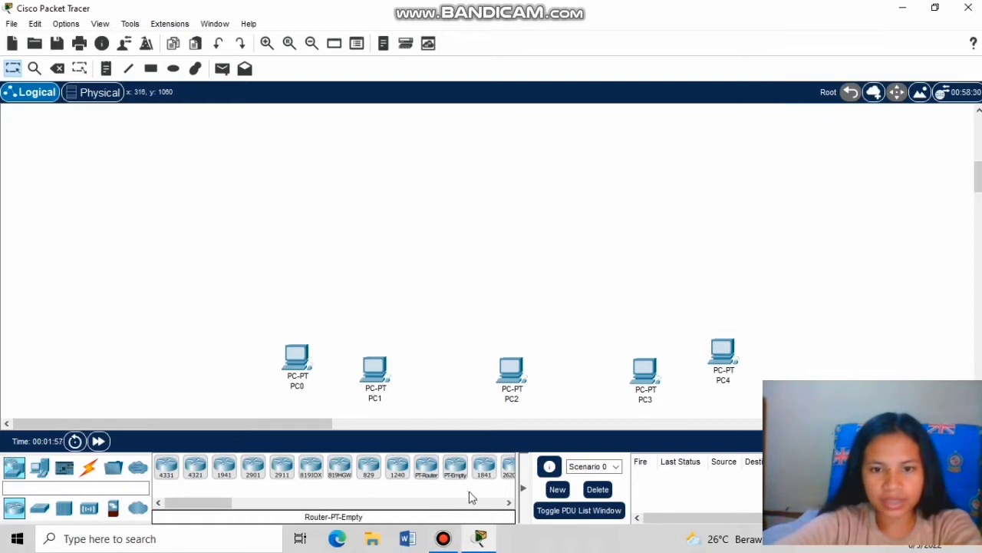
click(484, 472)
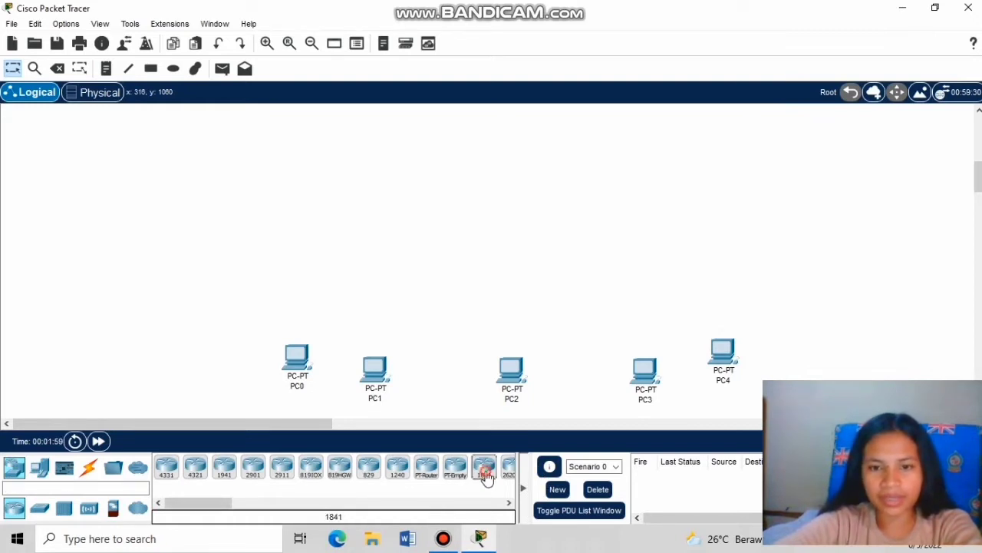
click(515, 155)
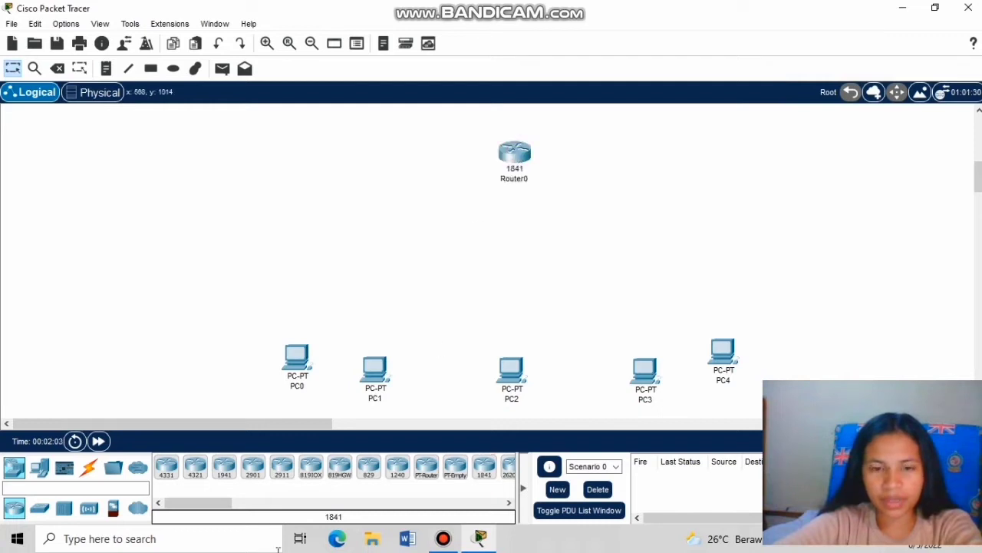
click(43, 509)
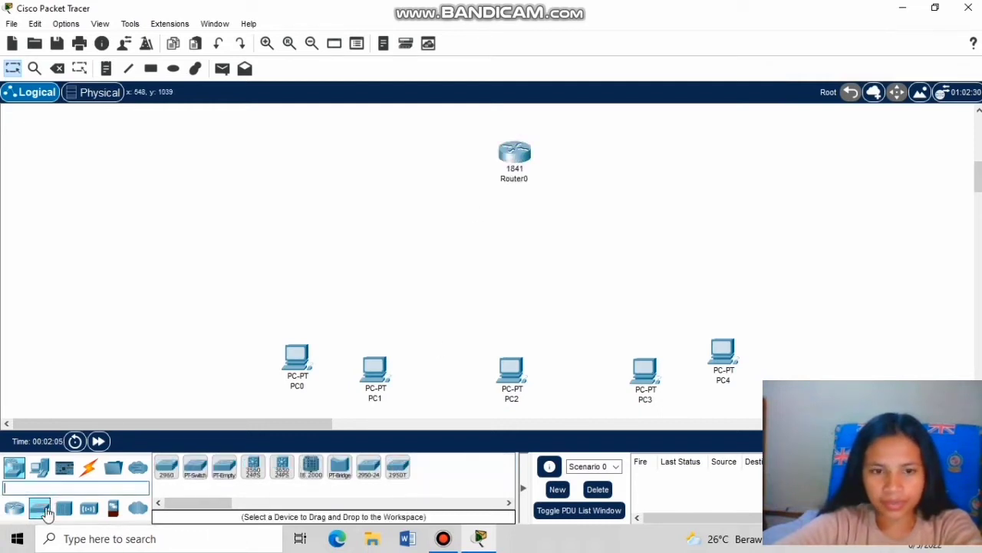
click(369, 468)
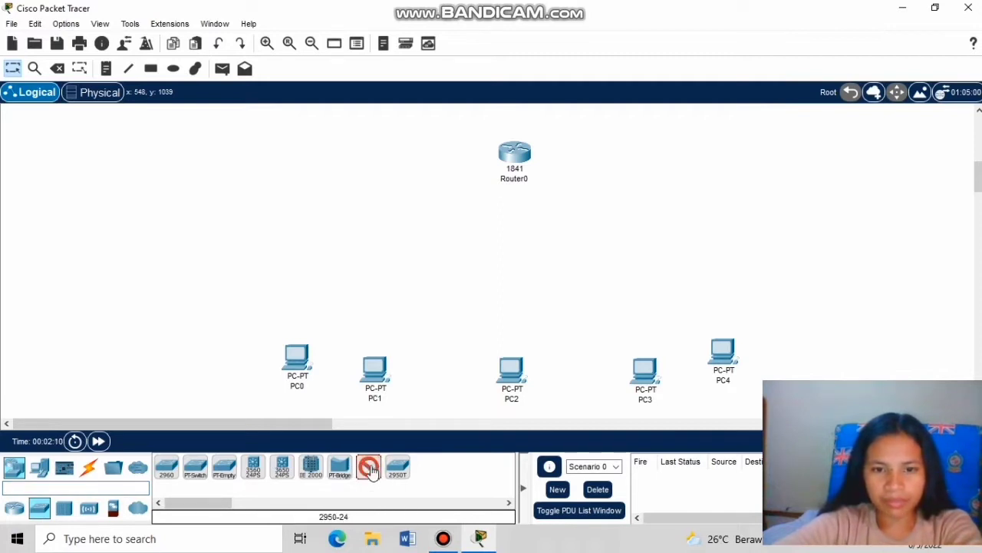
click(510, 268)
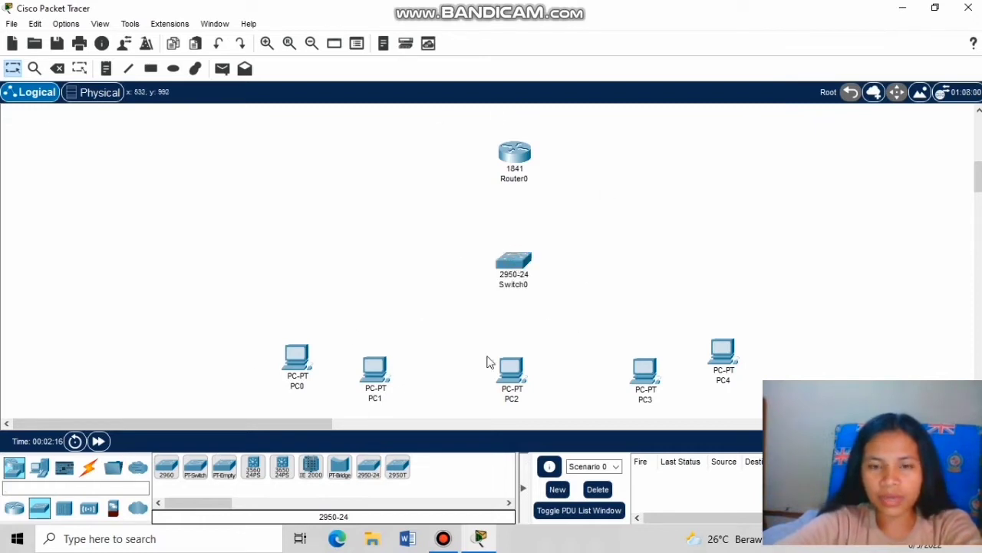
- Connect the router to the switch using the automatically chosen connection type
click(89, 471)
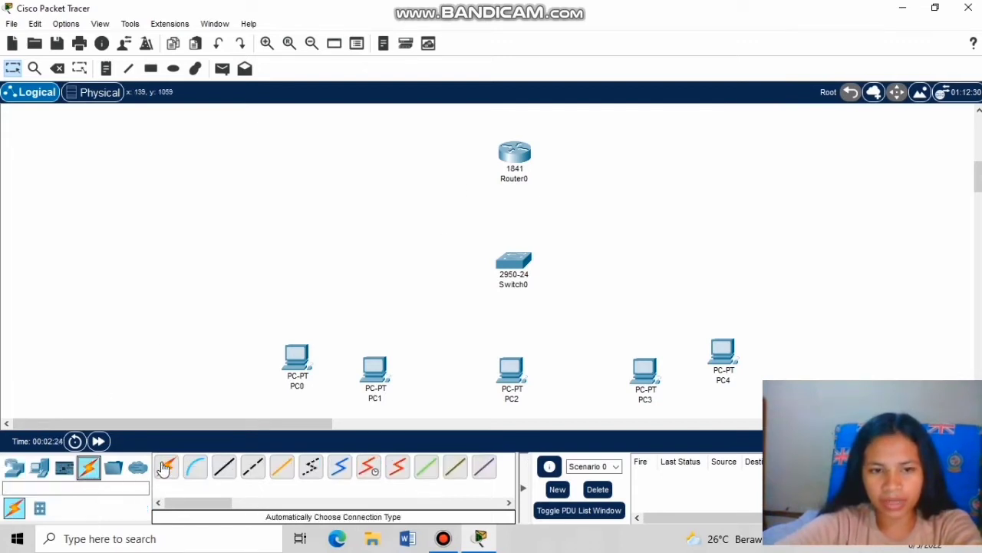
click(164, 468)
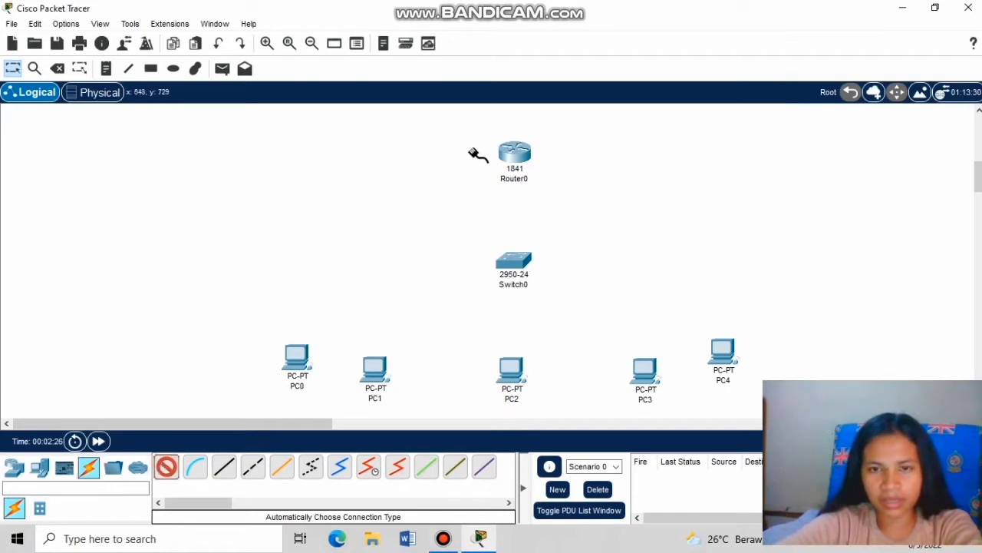
click(522, 152)
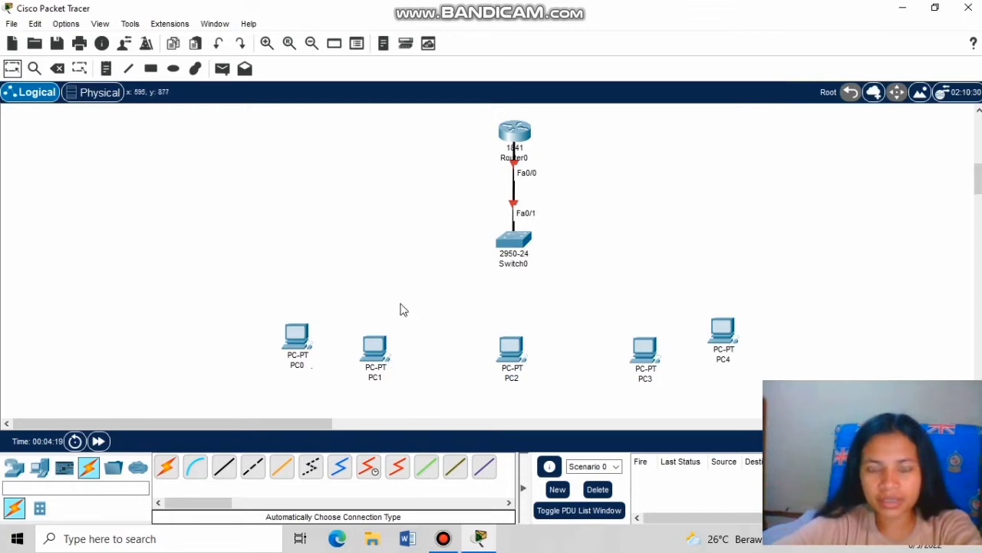
- Cable PC0 and PC1 to the switch with the automatically chosen connection type
click(165, 469)
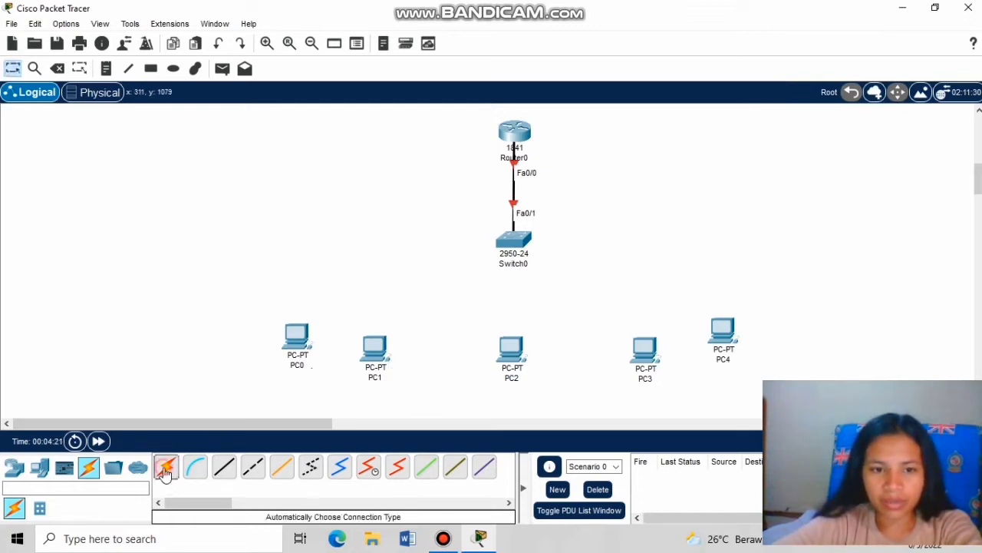
click(296, 338)
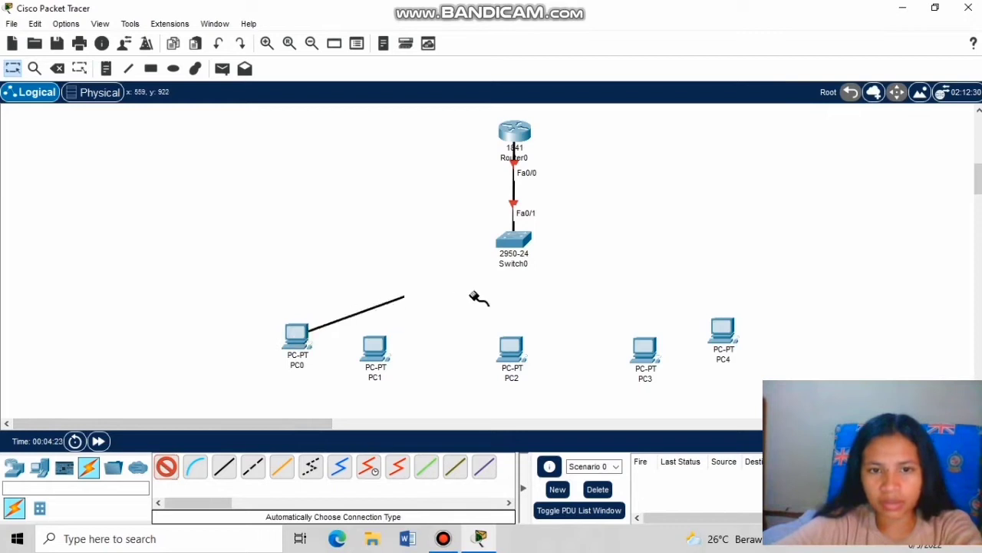
click(519, 242)
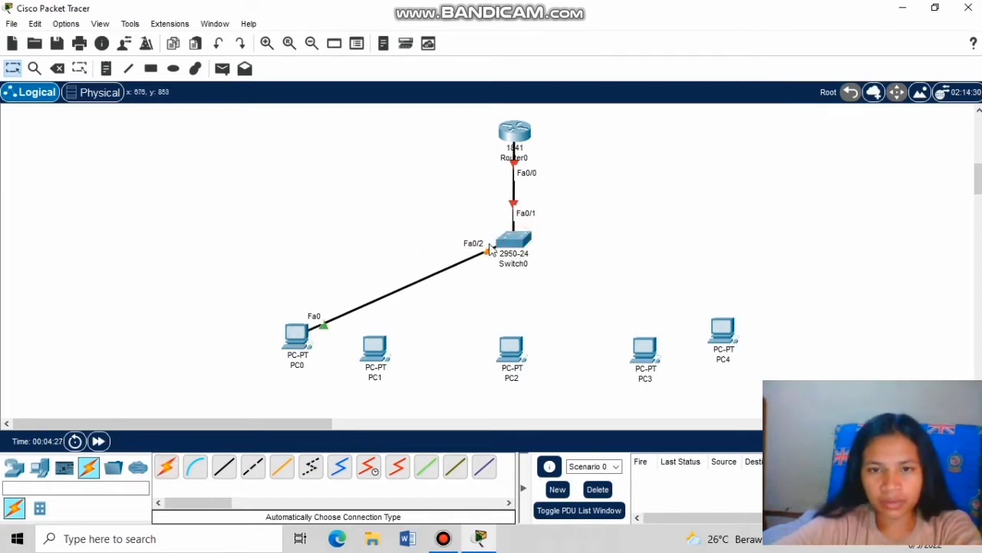
click(166, 468)
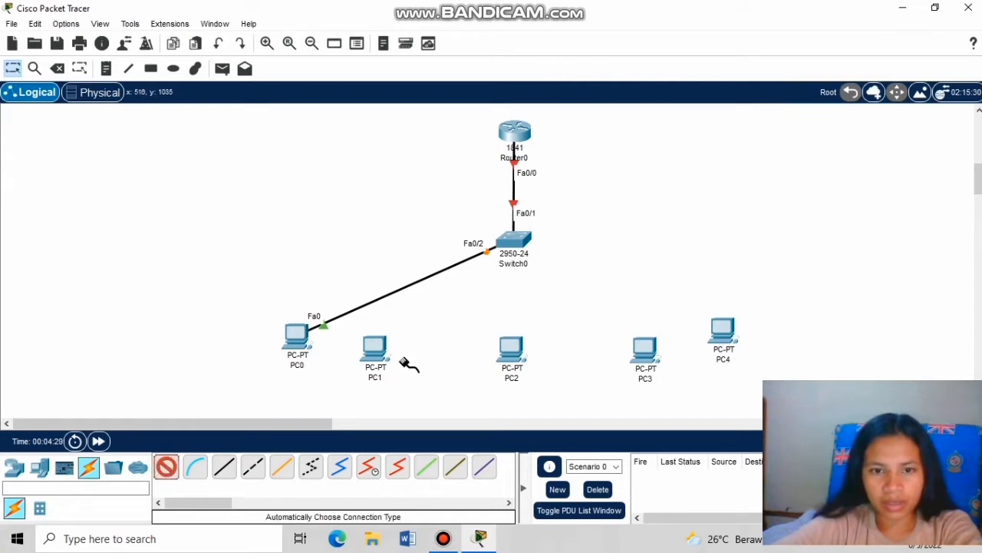
click(377, 350)
click(512, 240)
click(514, 242)
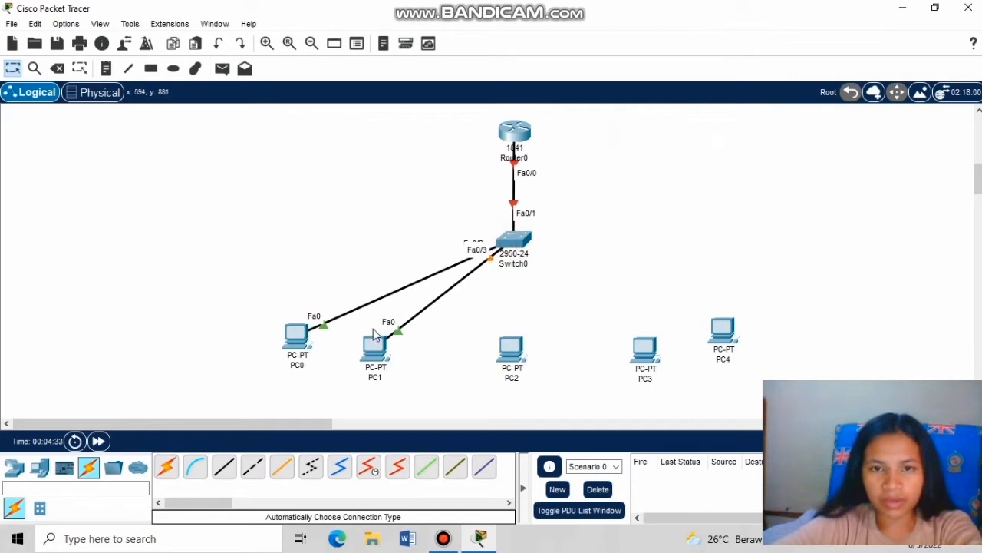
- Cable PC2, PC3 and PC4 to the switch with the automatically chosen connection type
click(166, 467)
click(511, 349)
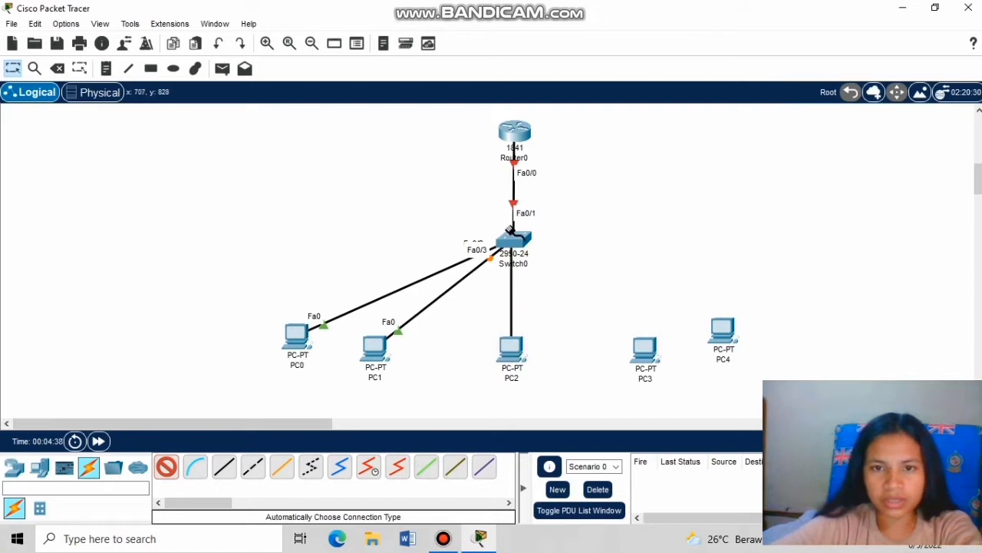
click(517, 244)
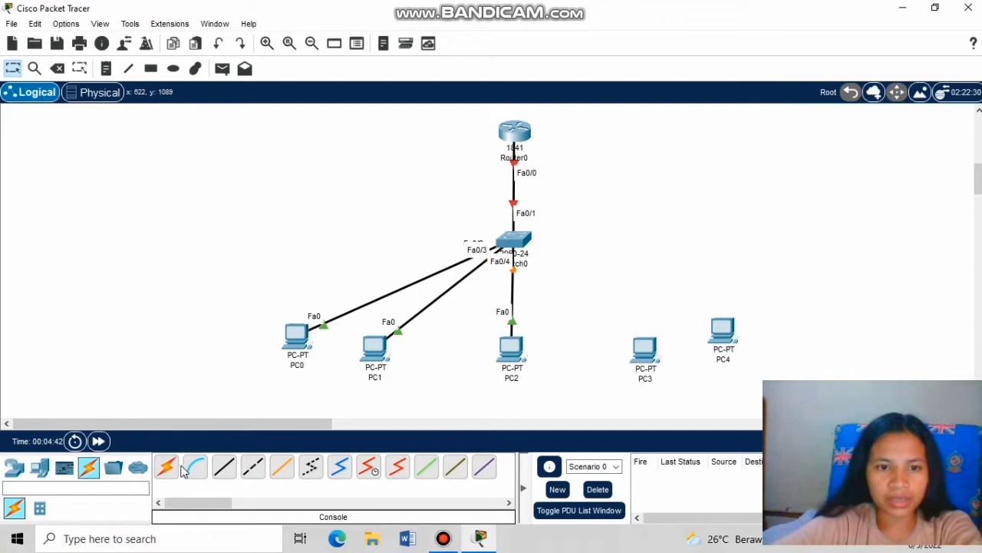
click(168, 470)
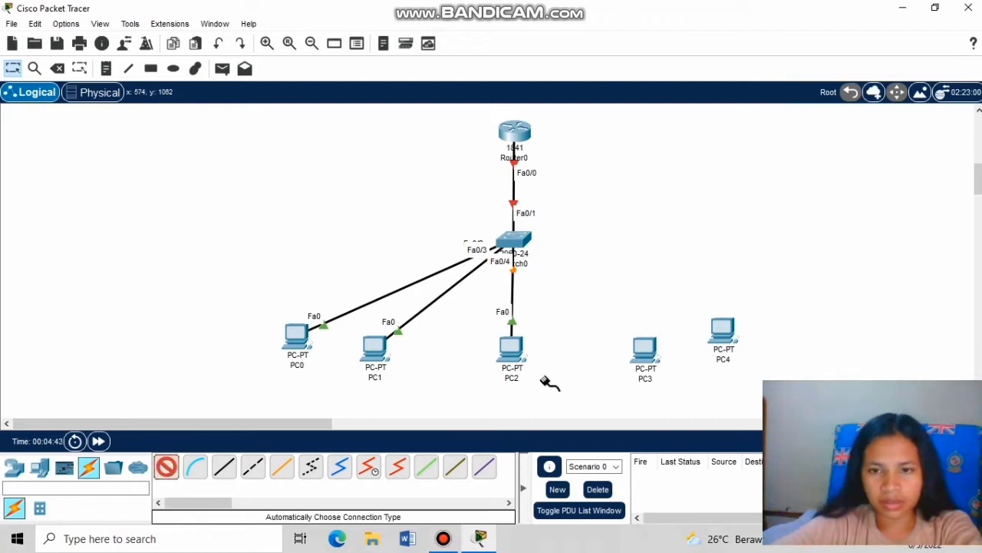
click(649, 350)
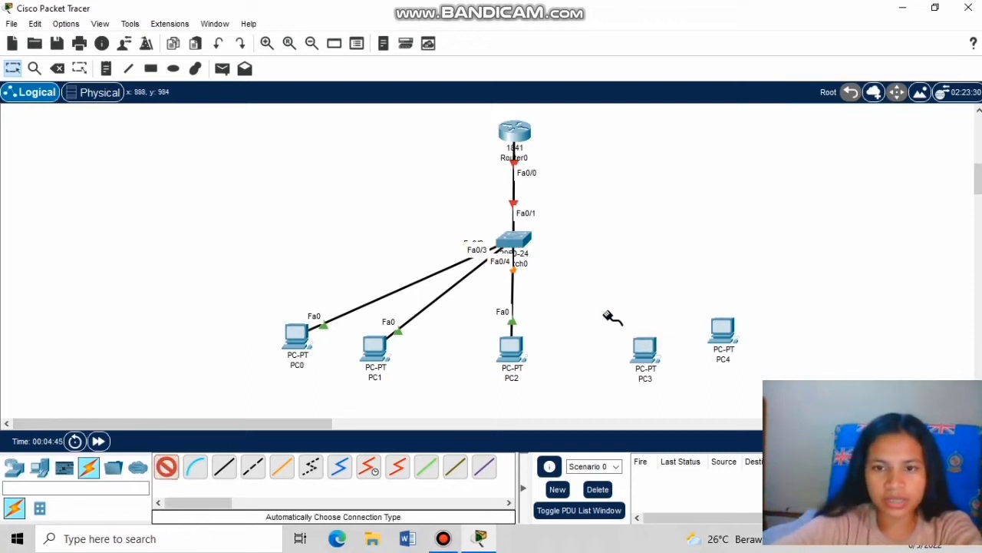
click(514, 241)
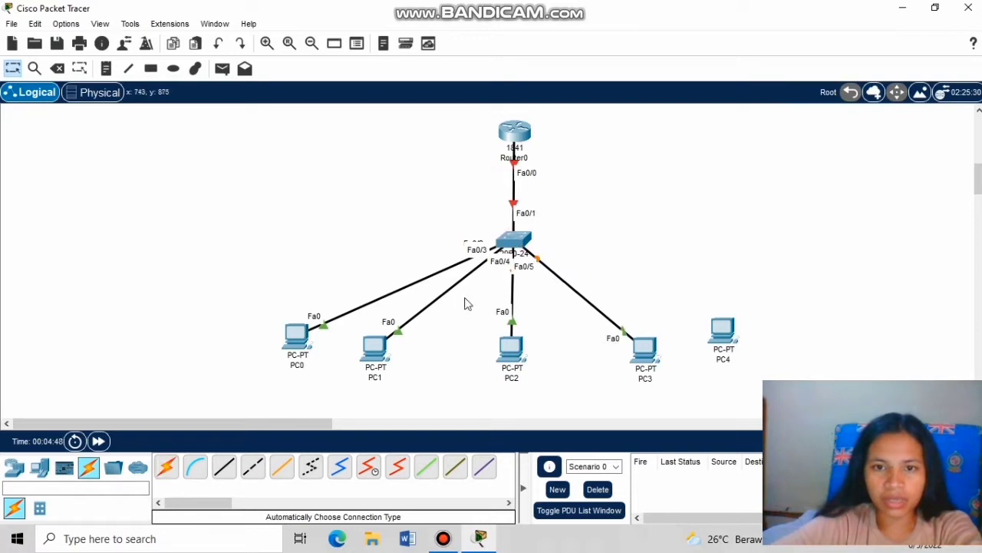
click(168, 466)
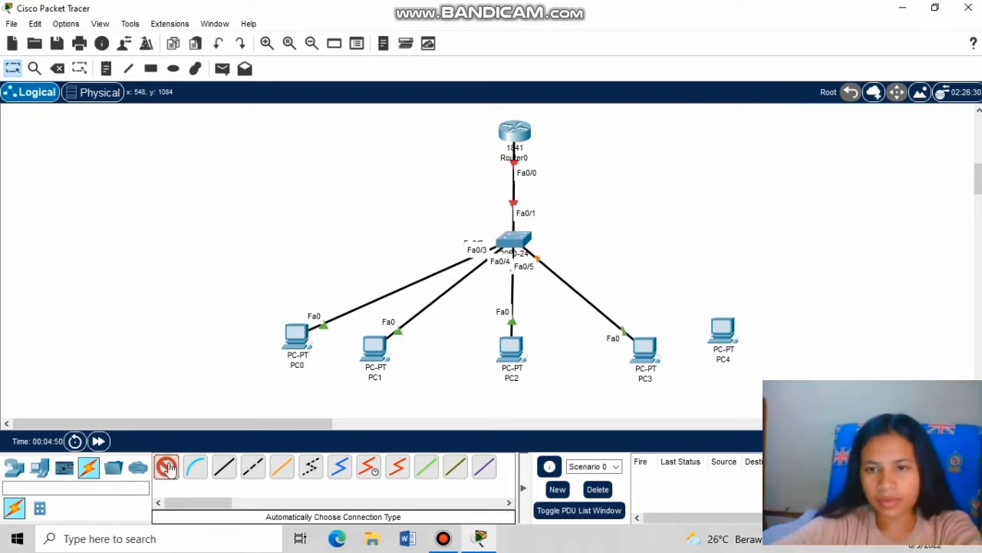
click(724, 330)
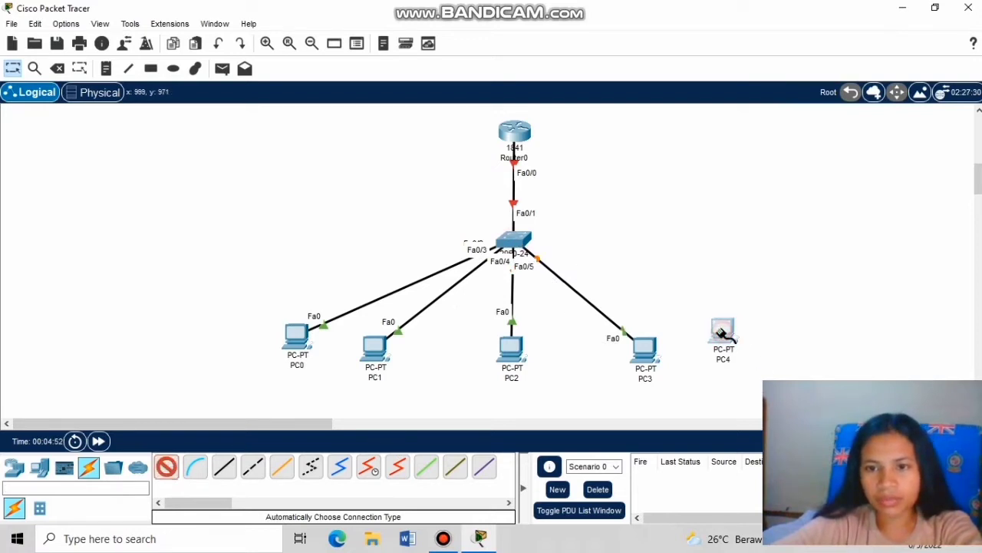
click(513, 239)
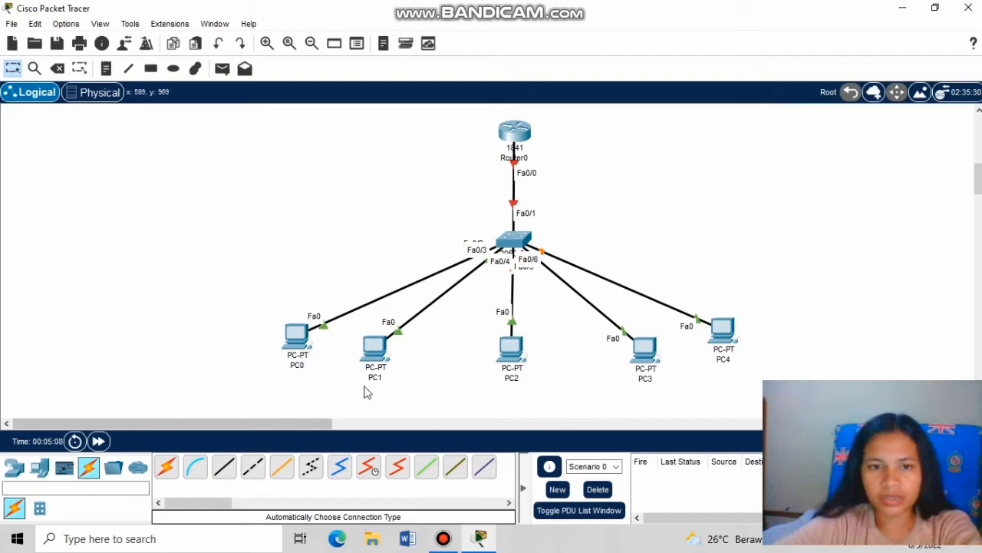
- Rearrange the PCs around the switch: PC0 above PC1 on its left, PC4 above PC3 on its right, and PC2 slightly lower beneath it
drag(299, 337, 249, 244)
drag(355, 339, 269, 306)
mouse_move(251, 238)
mouse_down()
mouse_move(222, 254)
mouse_move(221, 230)
mouse_move(247, 232)
mouse_up()
drag(272, 304, 258, 292)
drag(355, 330, 516, 368)
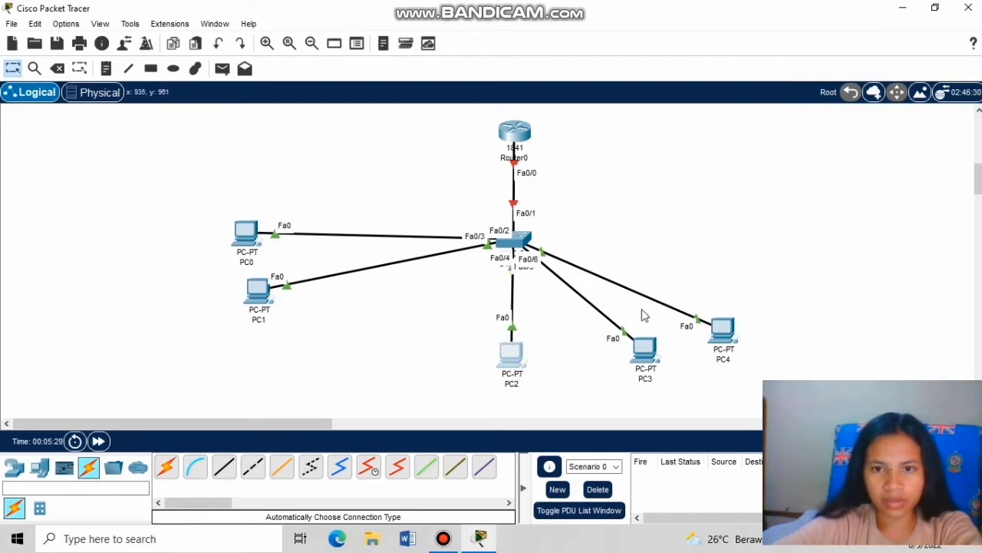
drag(726, 335, 775, 249)
drag(649, 358, 743, 297)
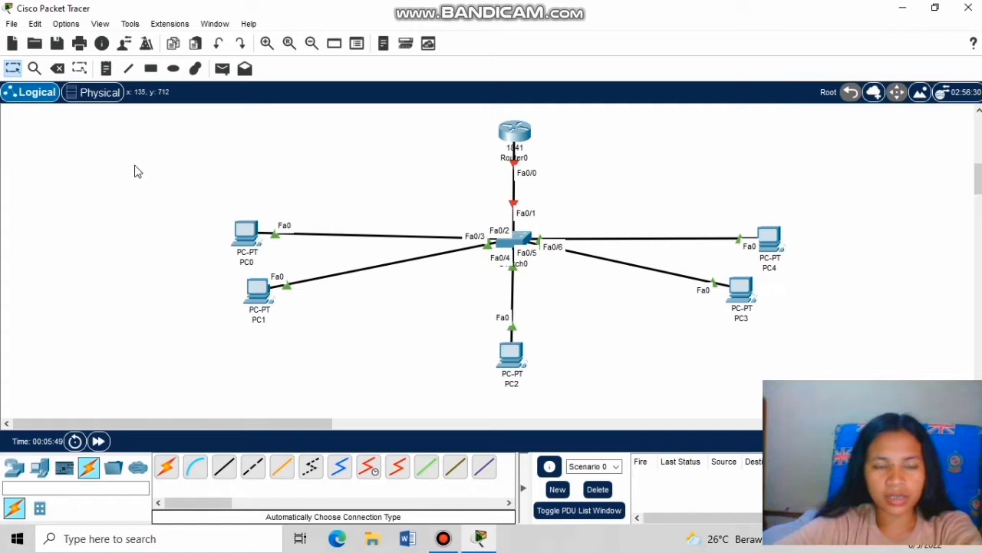
- Set up the rectangle drawing tool with a solid bright blue fill, keeping the outline enabled
click(152, 69)
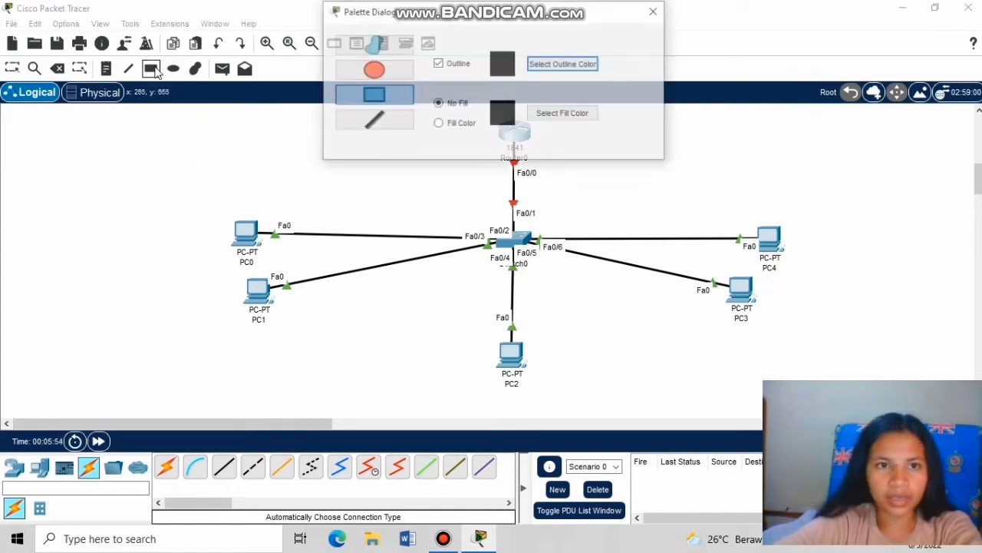
click(438, 125)
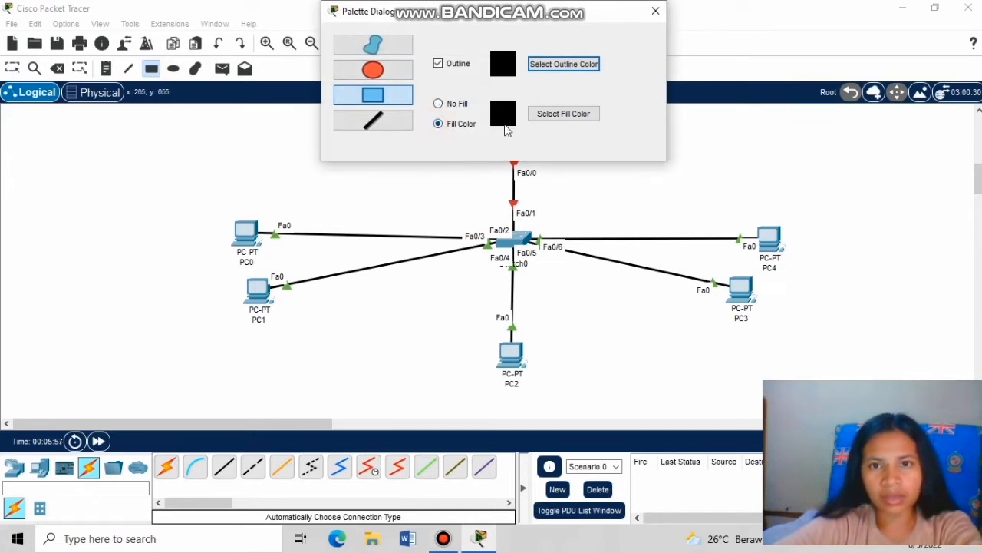
click(549, 115)
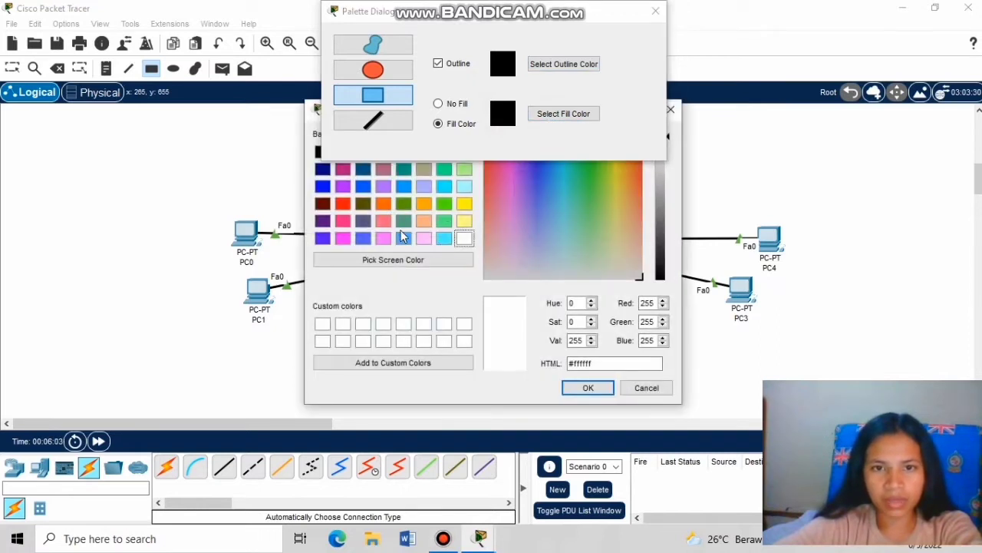
click(405, 187)
click(589, 388)
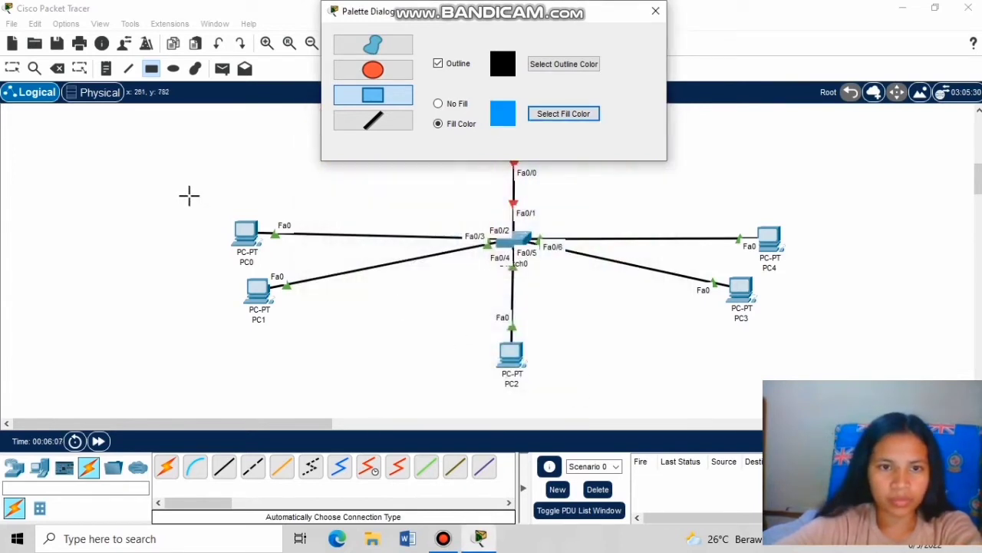
- Draw a bright blue rectangle around PC0 and PC1, and a red (#ff0000) filled rectangle around PC2
drag(182, 188, 330, 336)
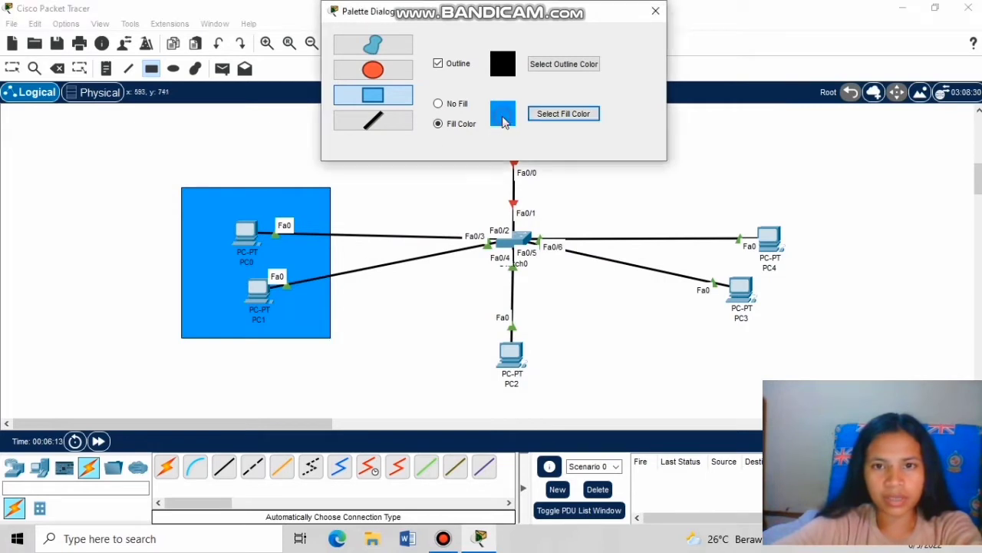
click(559, 114)
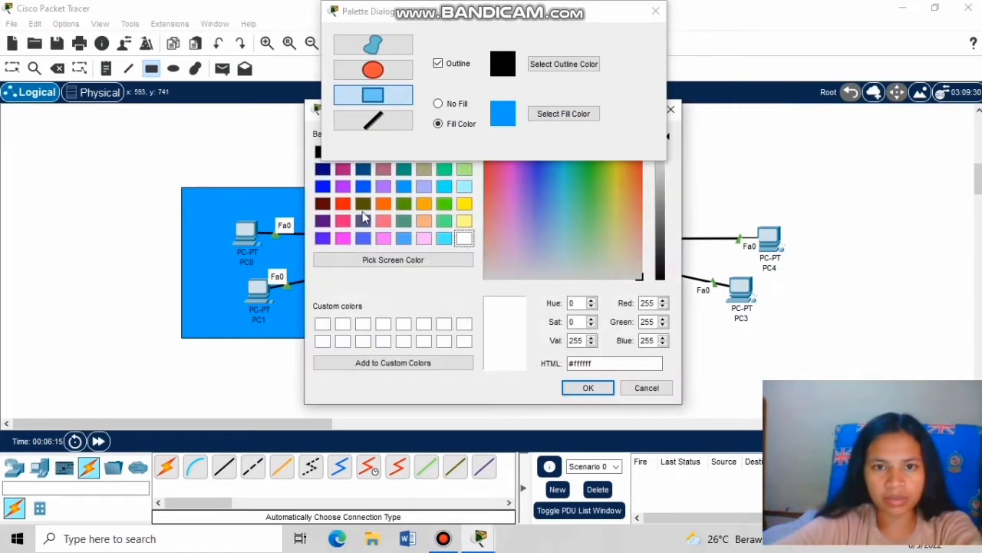
click(344, 204)
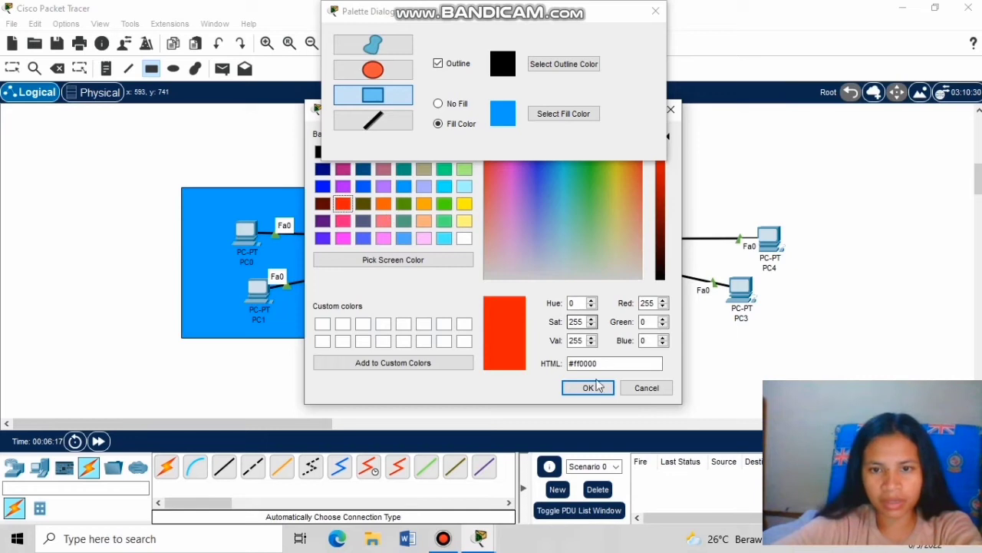
click(581, 387)
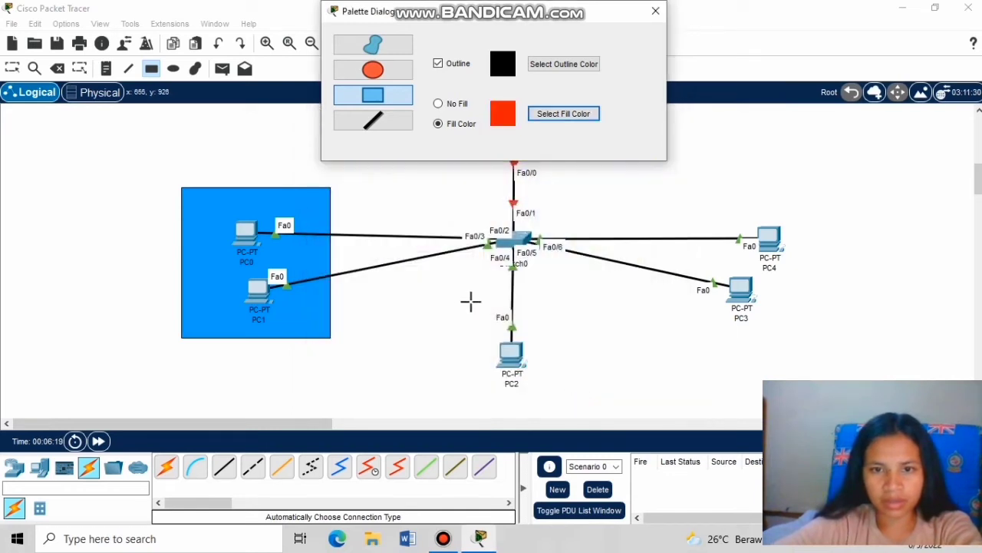
mouse_move(467, 302)
mouse_down()
mouse_move(550, 318)
mouse_move(562, 405)
mouse_up()
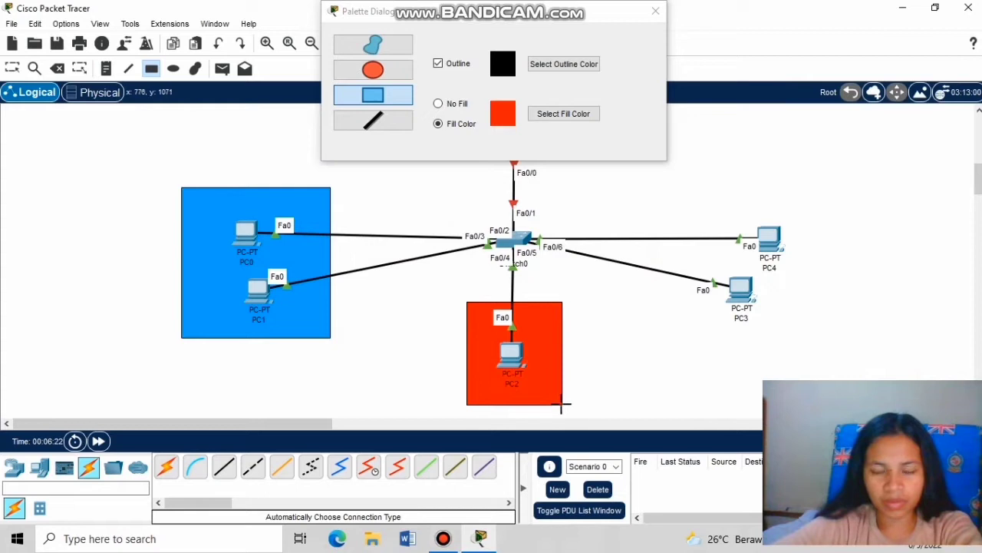
- Draw a yellow filled rectangle around PC3 and PC4 and close the drawing palette
click(502, 124)
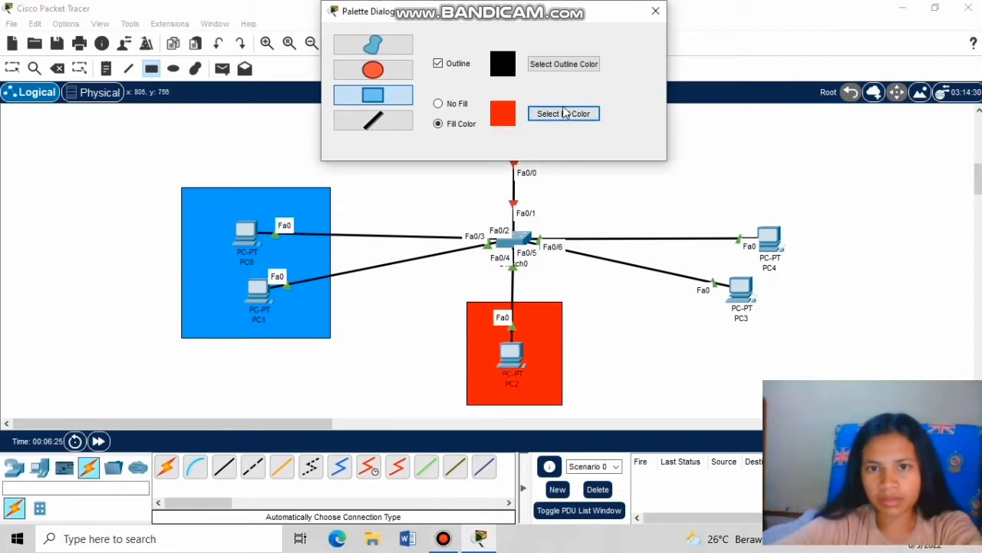
click(565, 115)
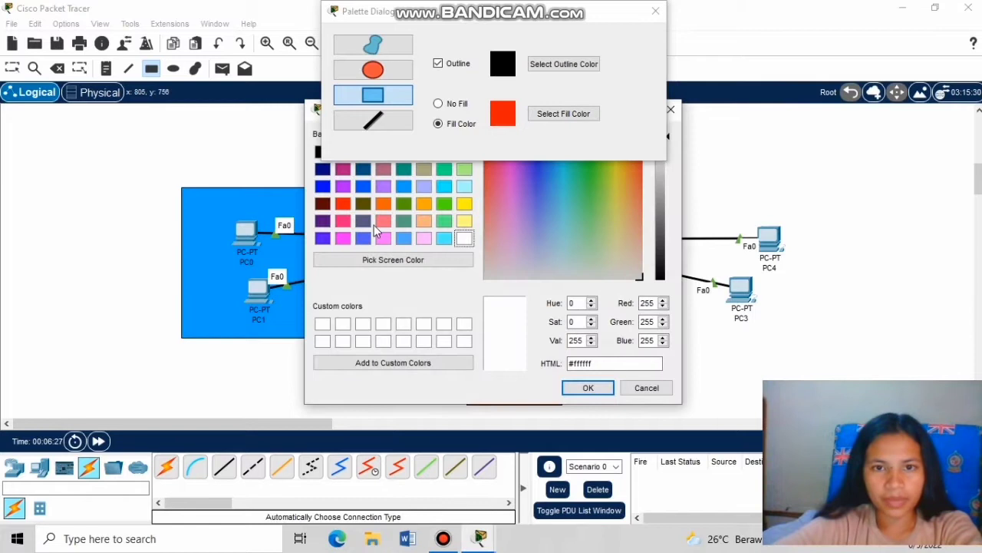
click(463, 205)
click(588, 386)
mouse_move(684, 210)
mouse_down()
mouse_move(803, 294)
mouse_move(811, 329)
mouse_move(892, 360)
mouse_move(834, 349)
mouse_up()
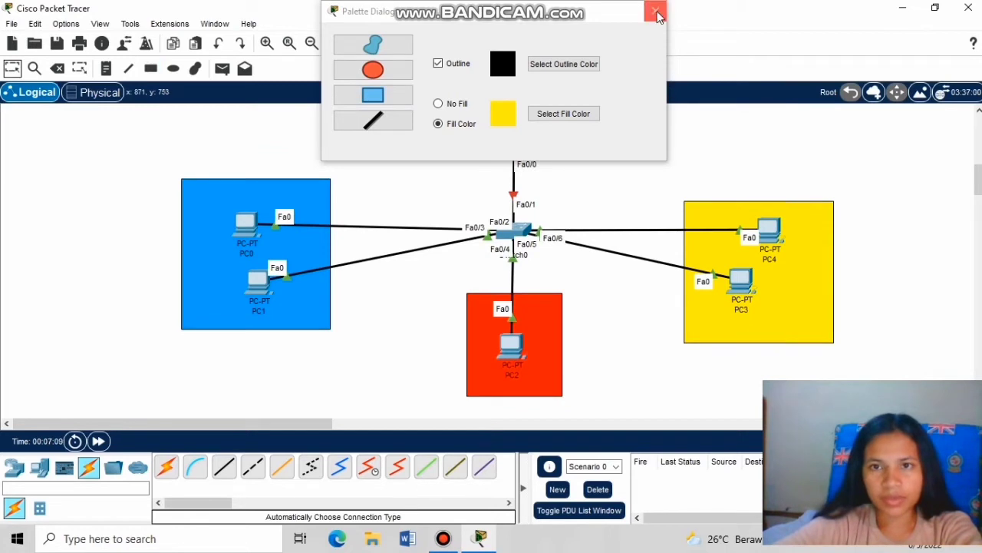
click(656, 12)
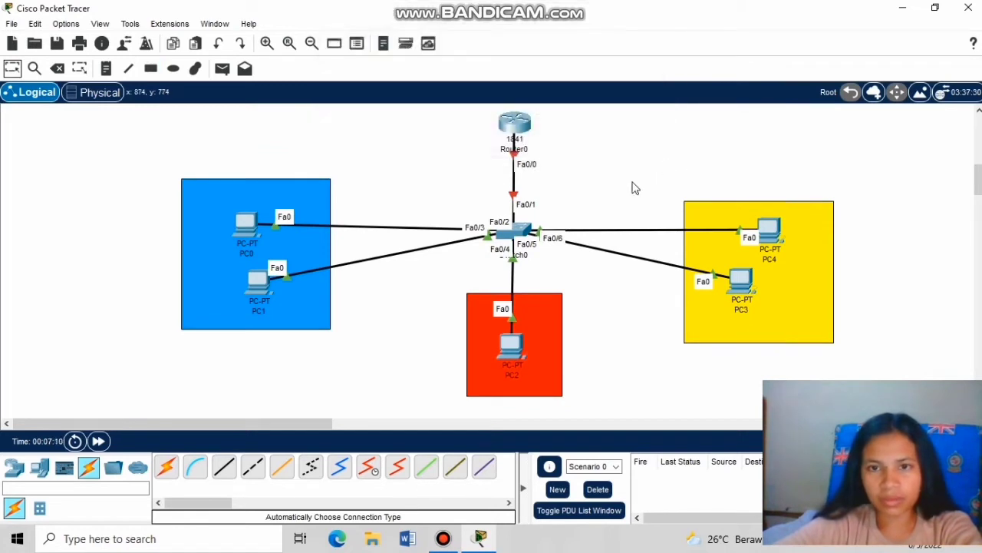
- Add a note reading VLAN_A and place it inside the blue rectangle, above PC0
scroll(519, 352, down, 2)
scroll(519, 351, up, 3)
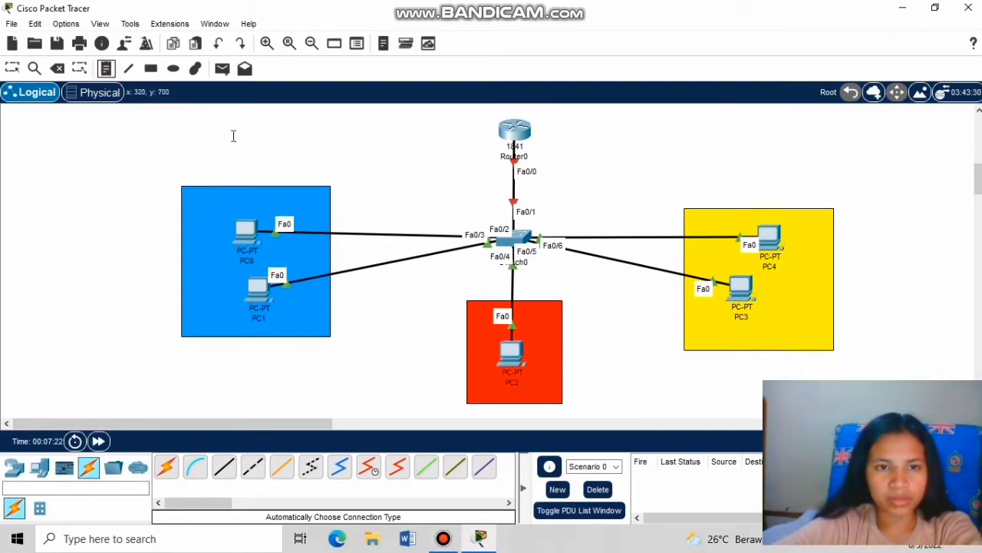
key(Escape)
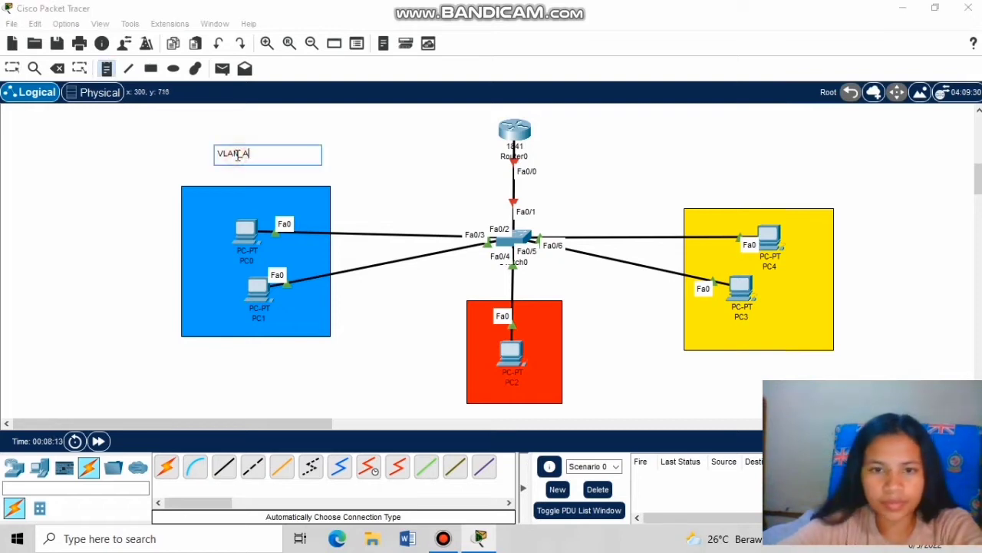
click(12, 68)
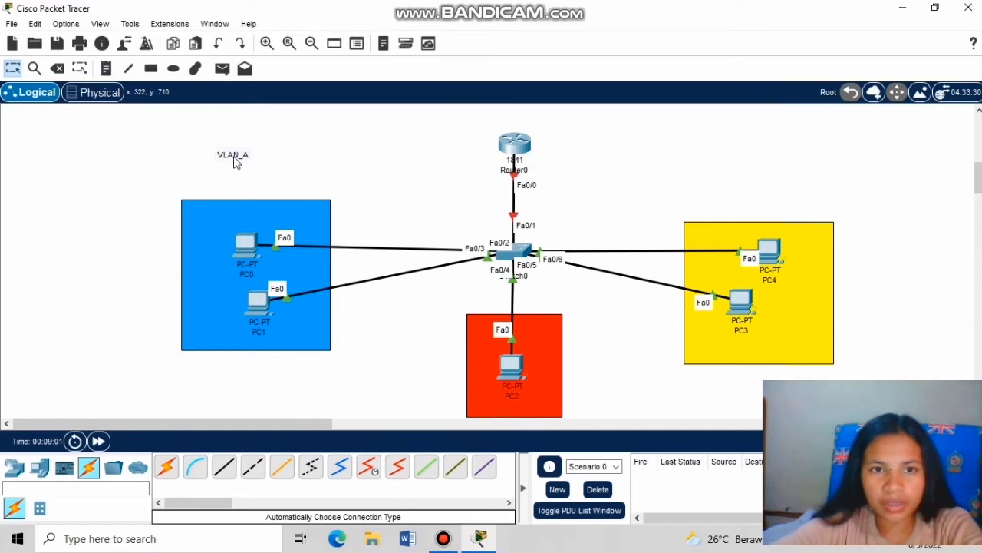
drag(234, 158, 215, 222)
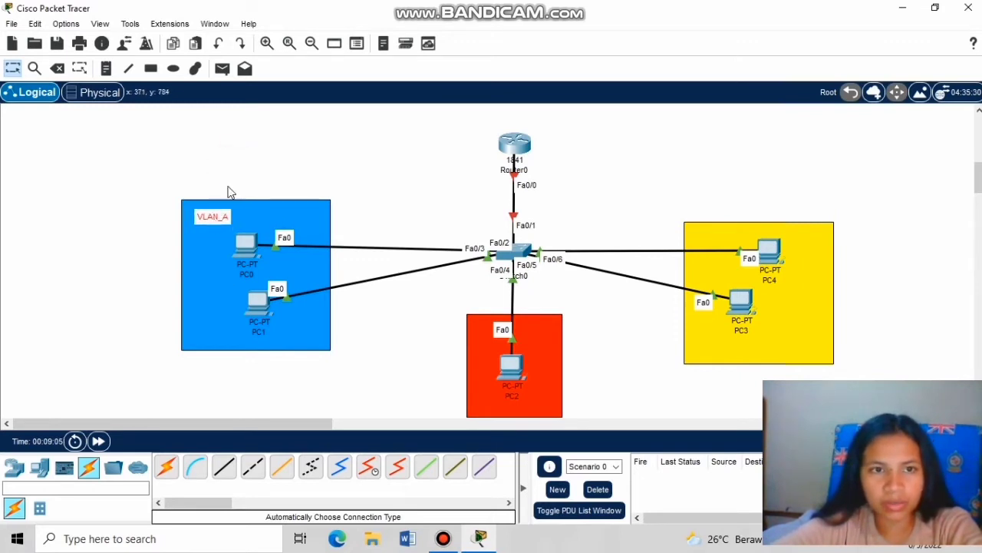
- Add a note reading VLAN_B and place it inside the red rectangle, above and to the right of PC2
key(n)
click(259, 148)
click(218, 146)
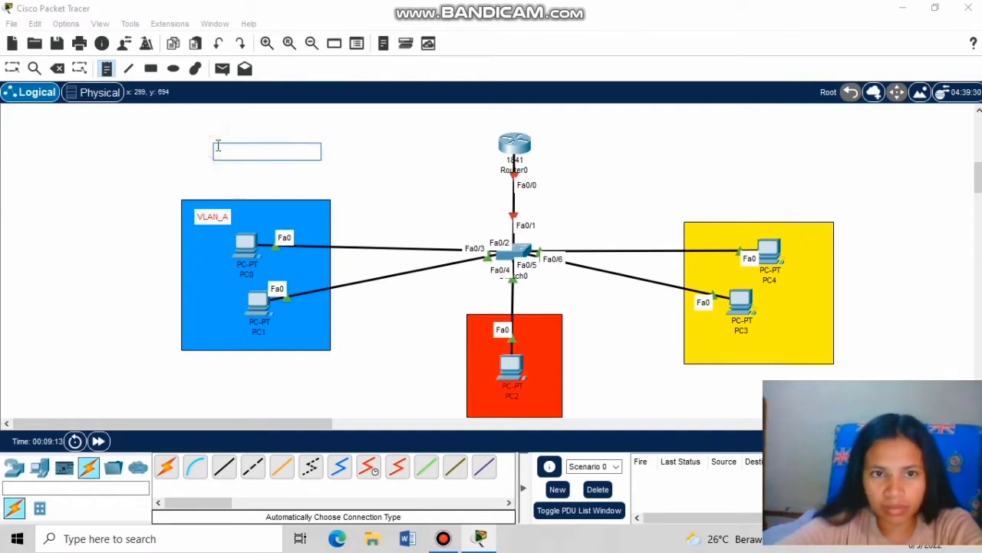
text(VLA)
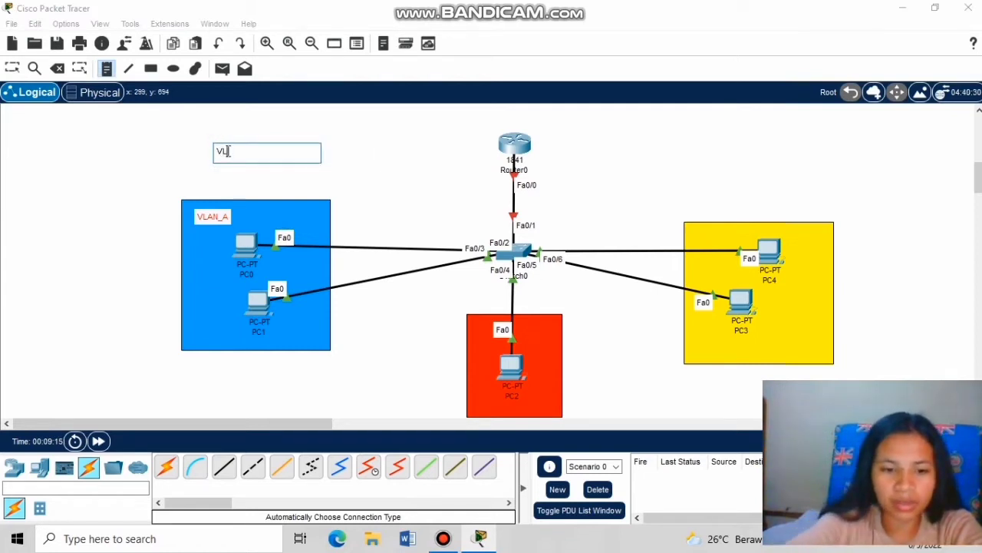
text(N_B)
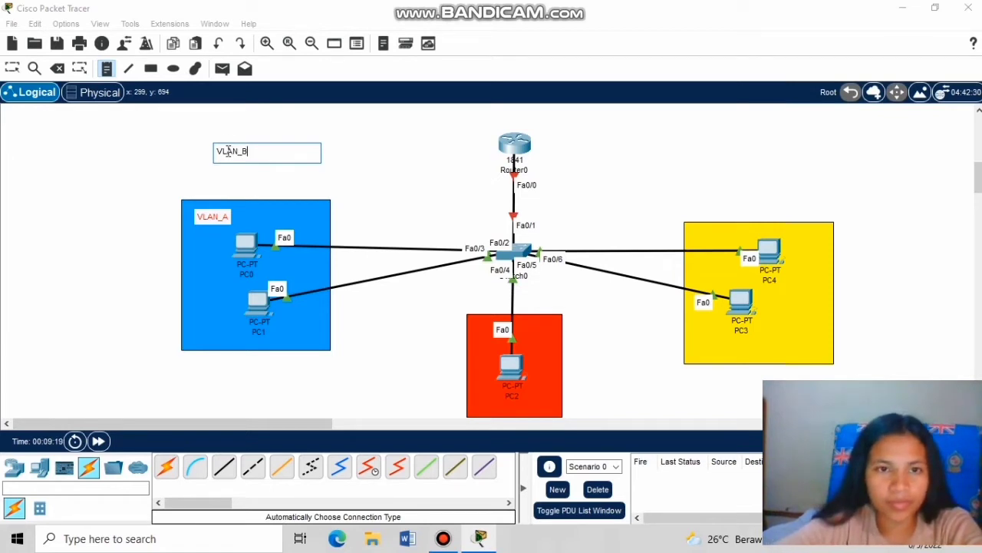
click(310, 182)
key(Escape)
drag(232, 152, 532, 332)
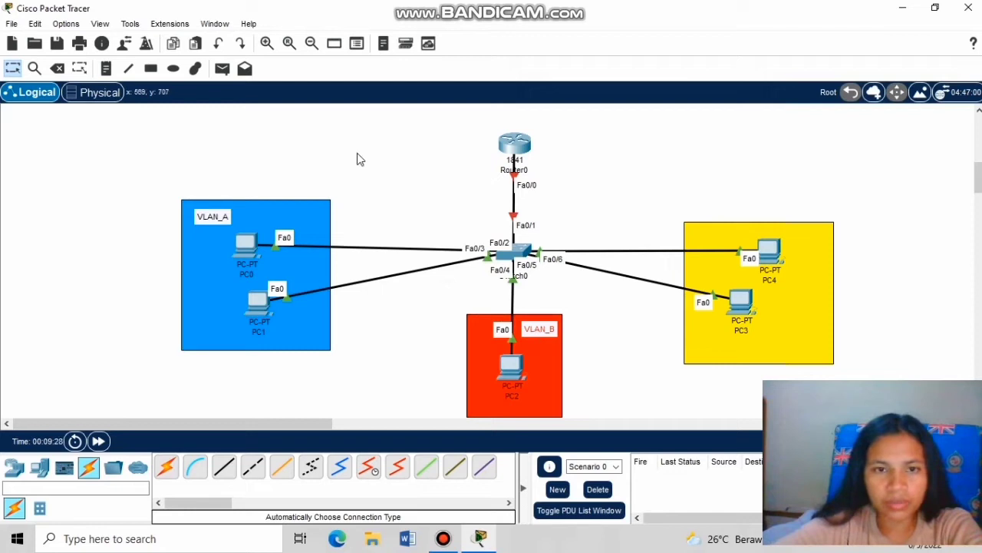
- Add a note reading VLAN_C and place it inside the yellow rectangle, below PC3
click(106, 68)
click(244, 140)
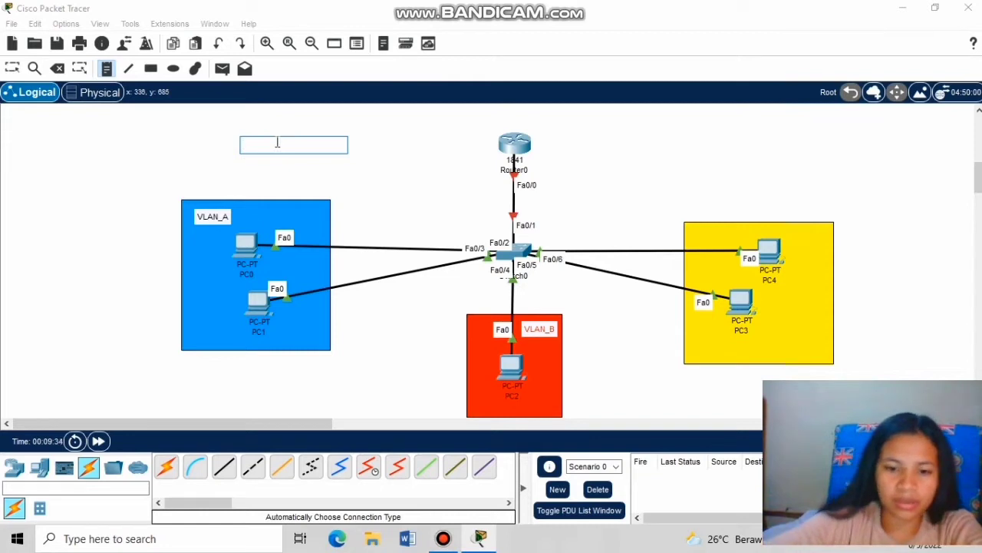
text(VLAN_)
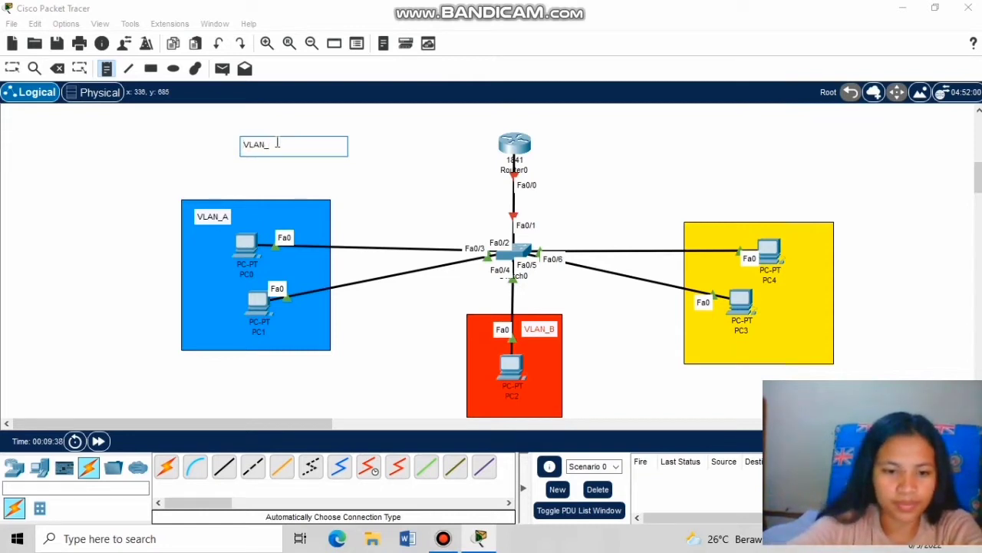
text(C)
click(283, 159)
key(Escape)
drag(268, 146, 799, 329)
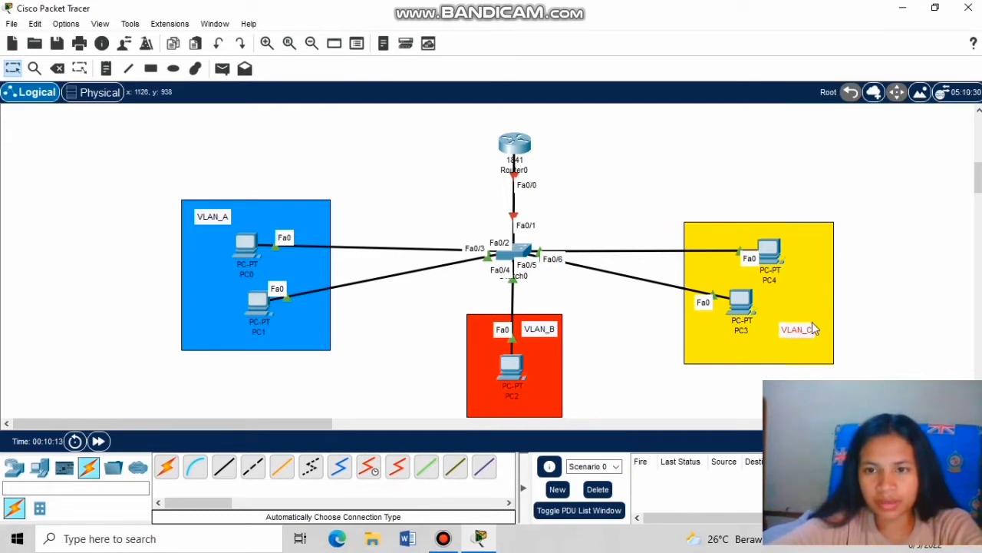
drag(791, 333, 705, 350)
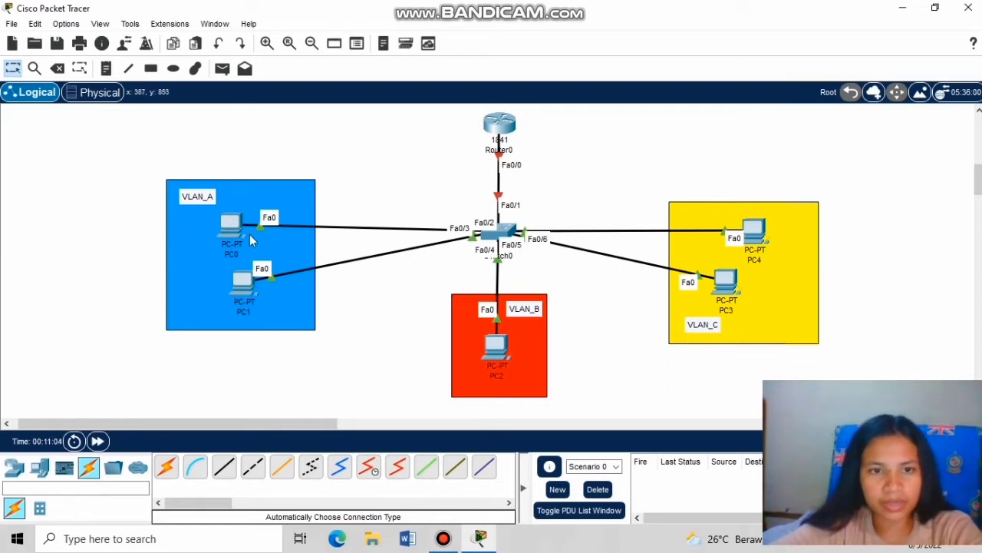
- Open PC0's IP configuration and enter the static IPv4 address 192.168.2.2
click(230, 224)
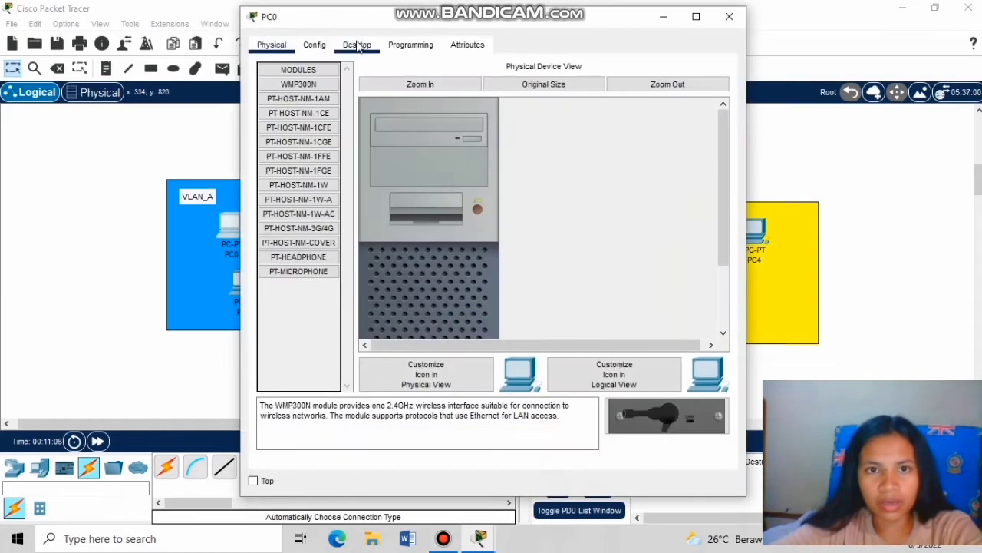
click(357, 45)
click(308, 108)
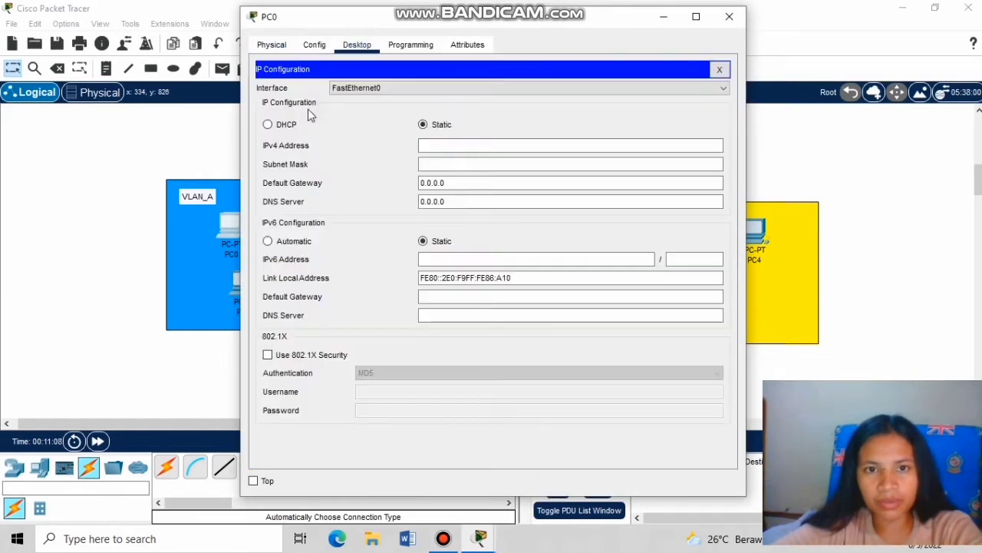
click(438, 145)
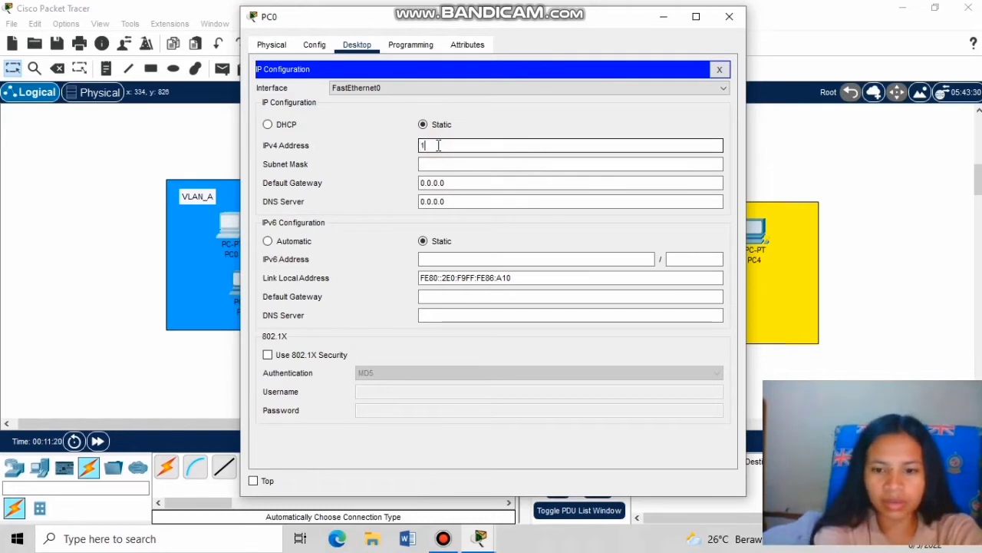
text(192.168.2.2)
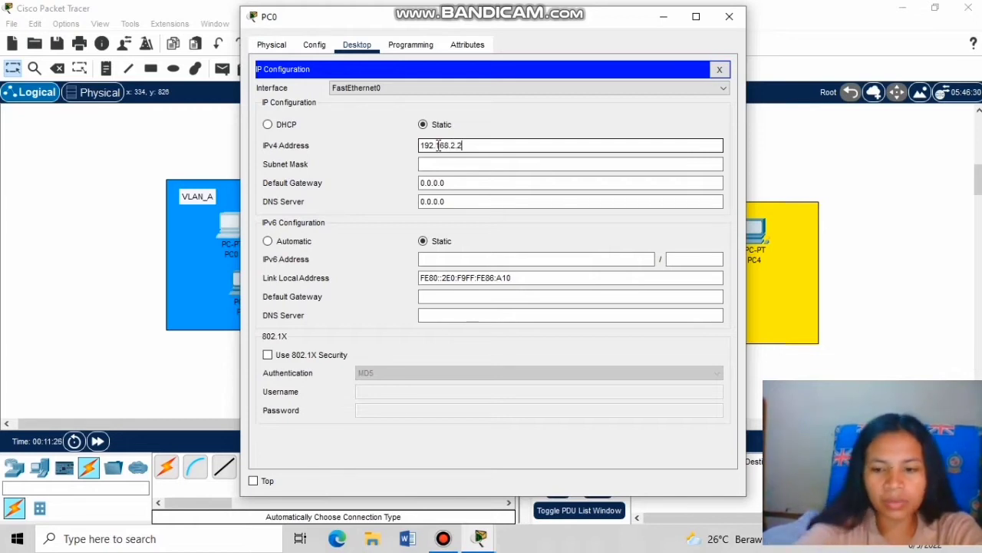
- Give PC0 the subnet mask 255.255.255.0 and default gateway 192.168.2.1, and close its window
click(511, 167)
click(448, 181)
click(492, 166)
click(445, 183)
drag(446, 183, 413, 182)
text(192.)
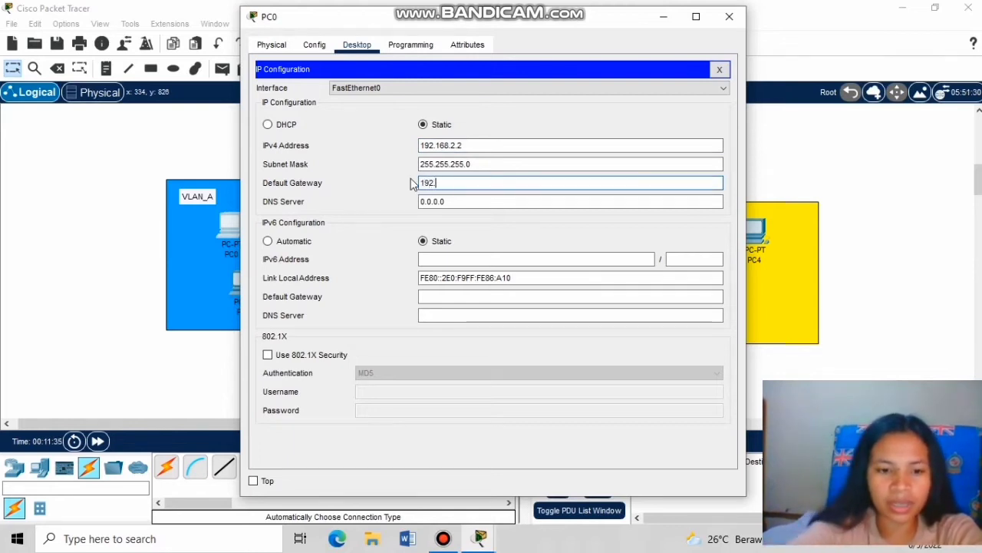
text(168.)
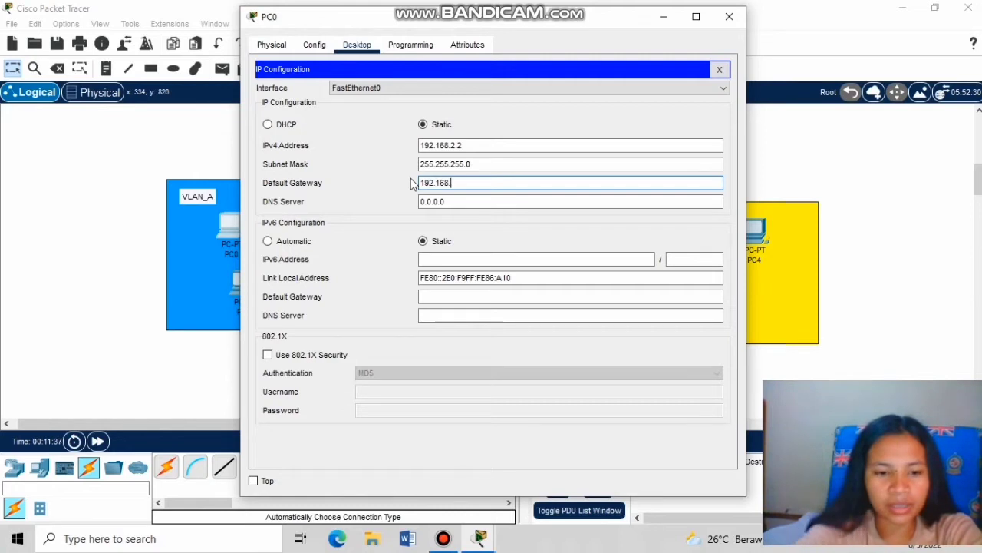
text(2.1)
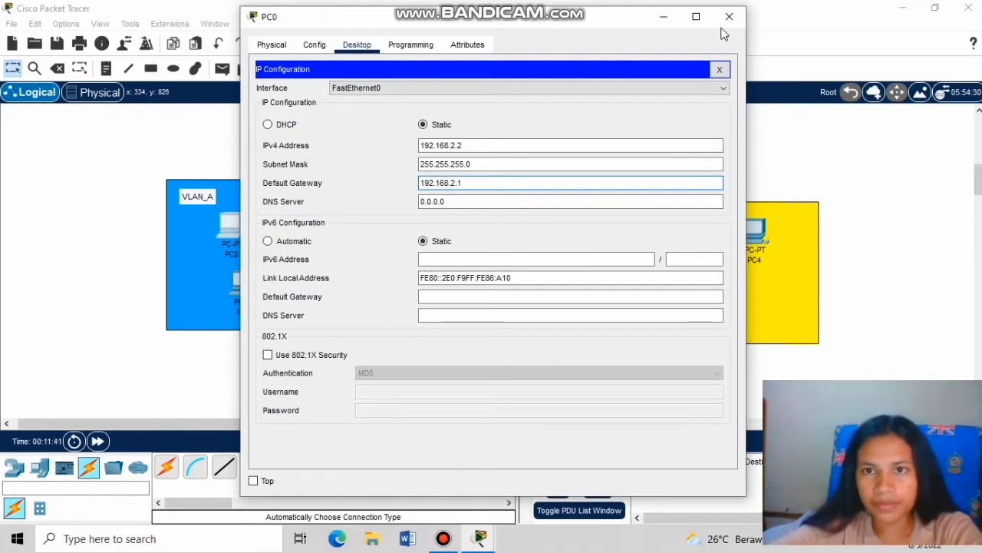
drag(604, 25, 638, 79)
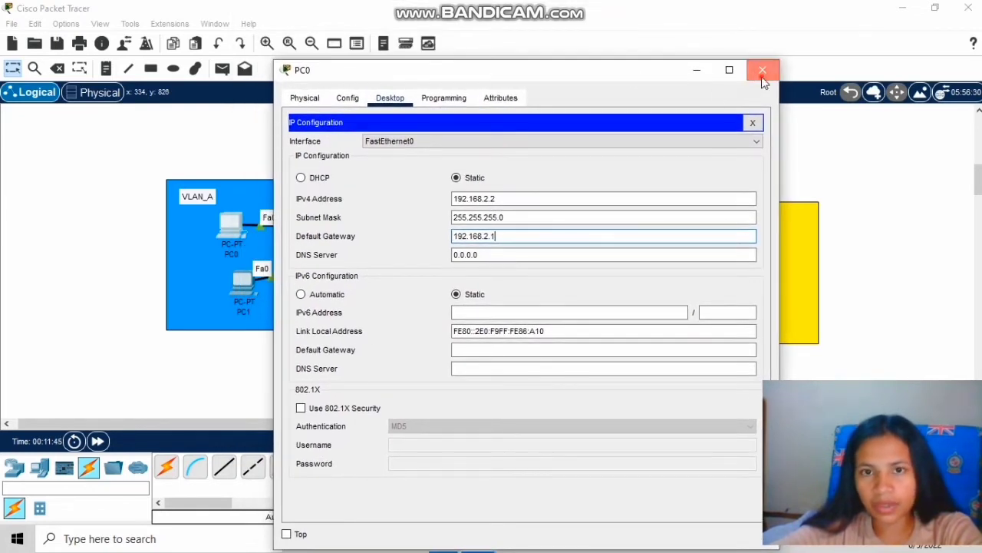
click(763, 72)
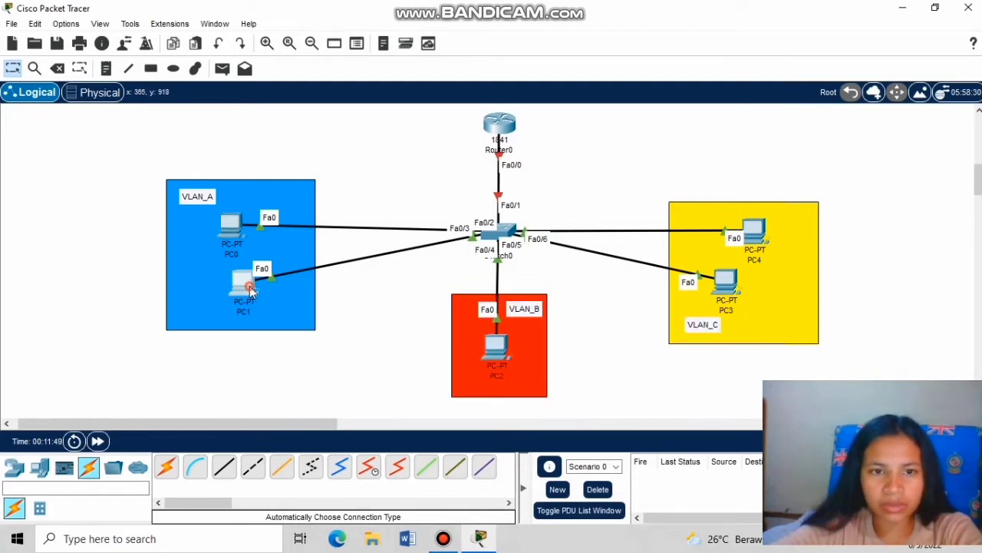
- Open PC1's IP configuration and enter the static IPv4 address 192.168.2.3
click(249, 287)
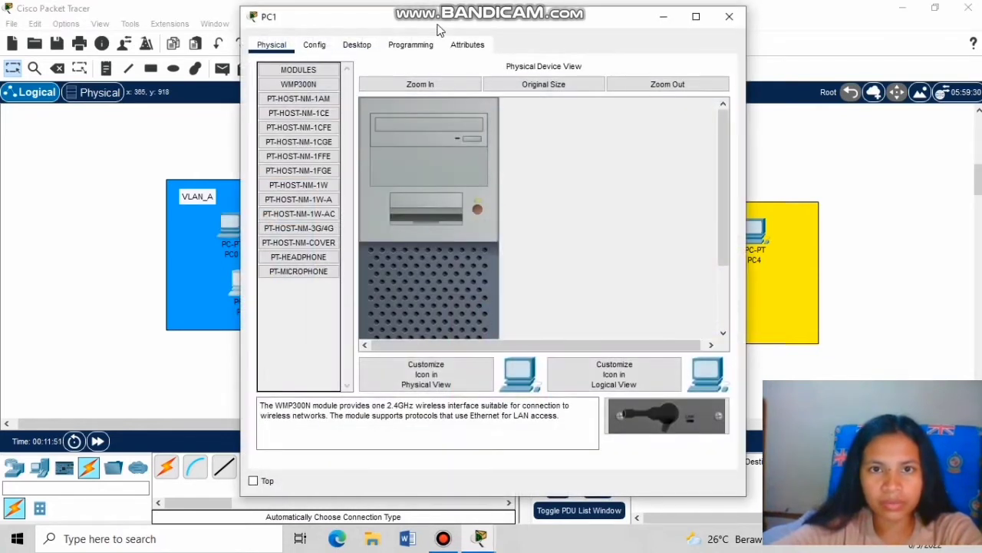
drag(437, 23, 444, 82)
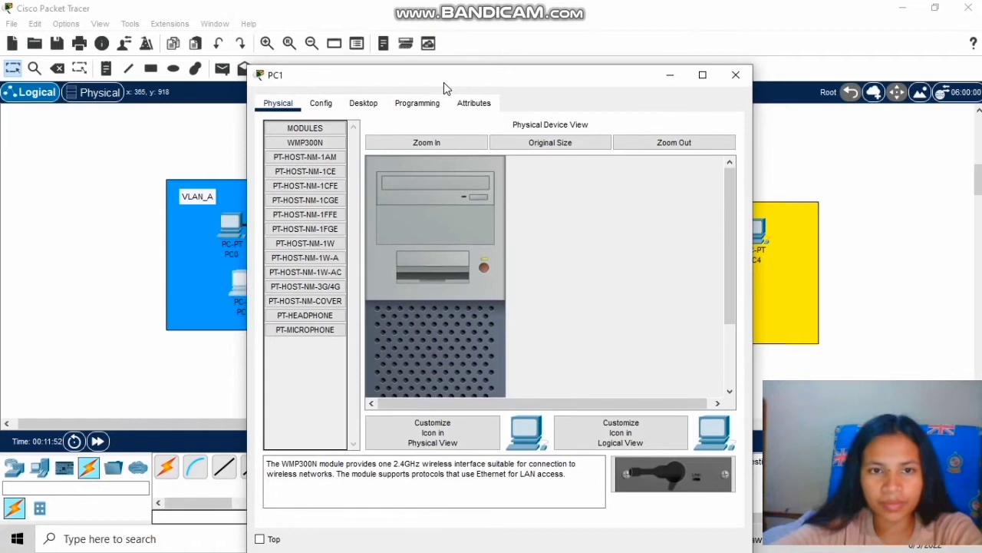
click(360, 105)
click(298, 188)
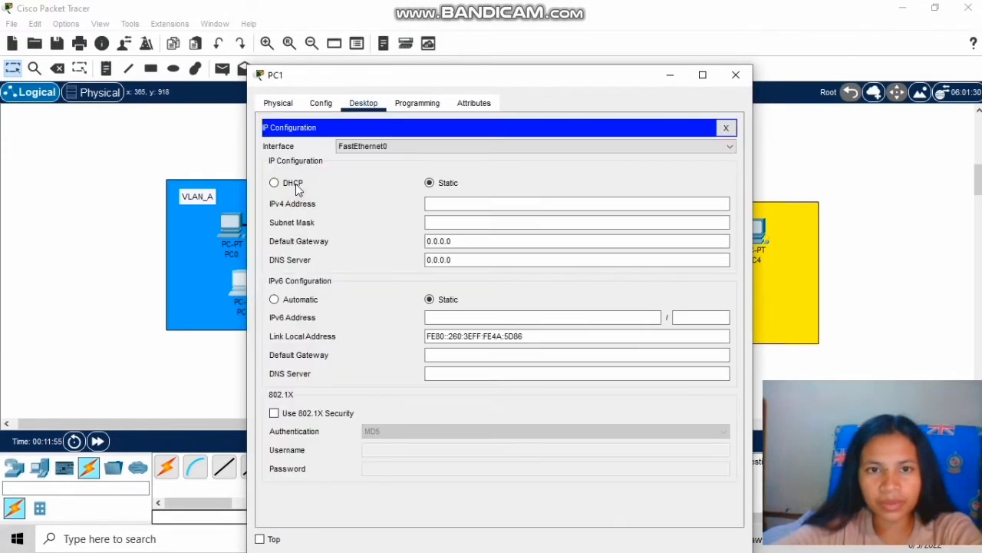
click(460, 201)
text(192.168.1.3)
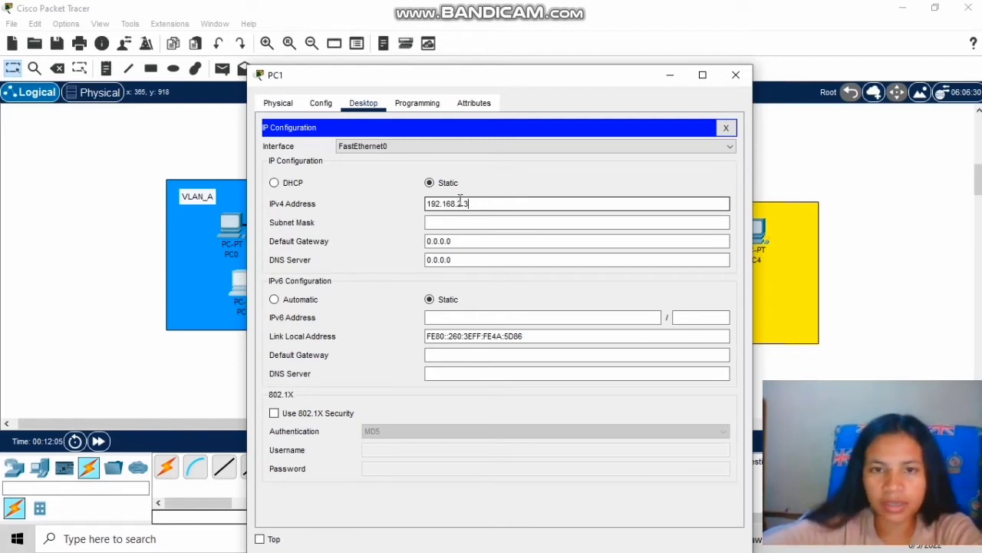
- Give PC1 the subnet mask 255.255.255.0 and default gateway 192.168.2.1, and close its window
key(Tab)
drag(473, 240, 419, 241)
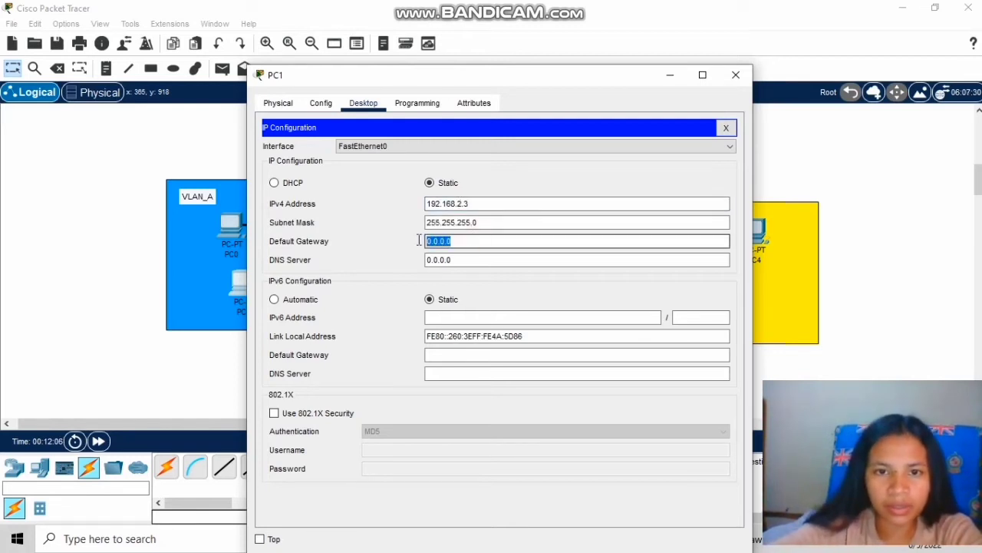
text(1)
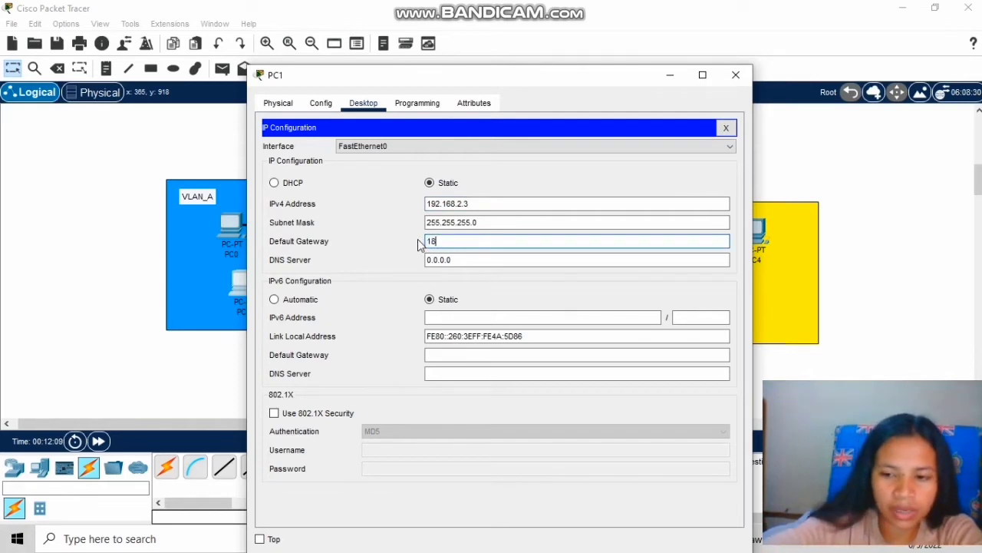
text(92.168)
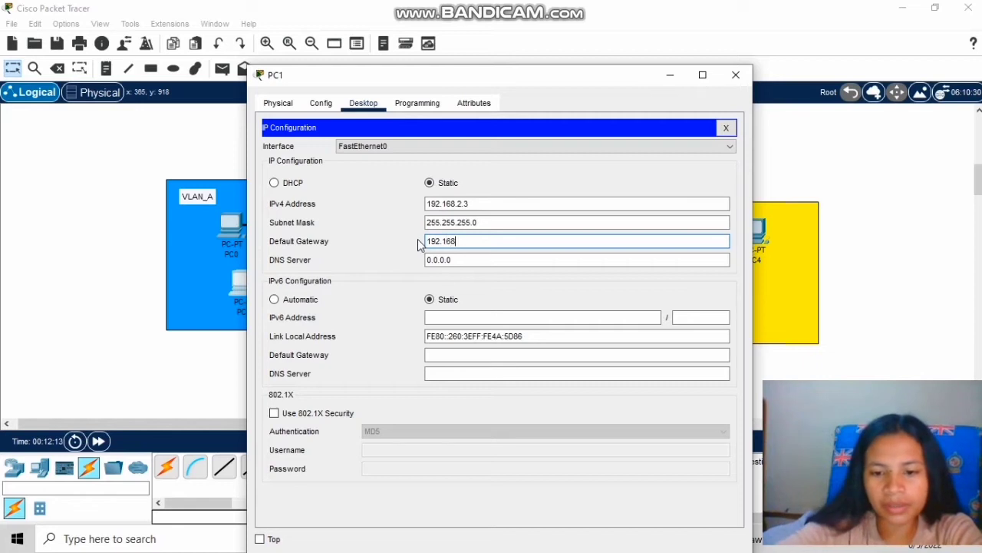
text(.2.1)
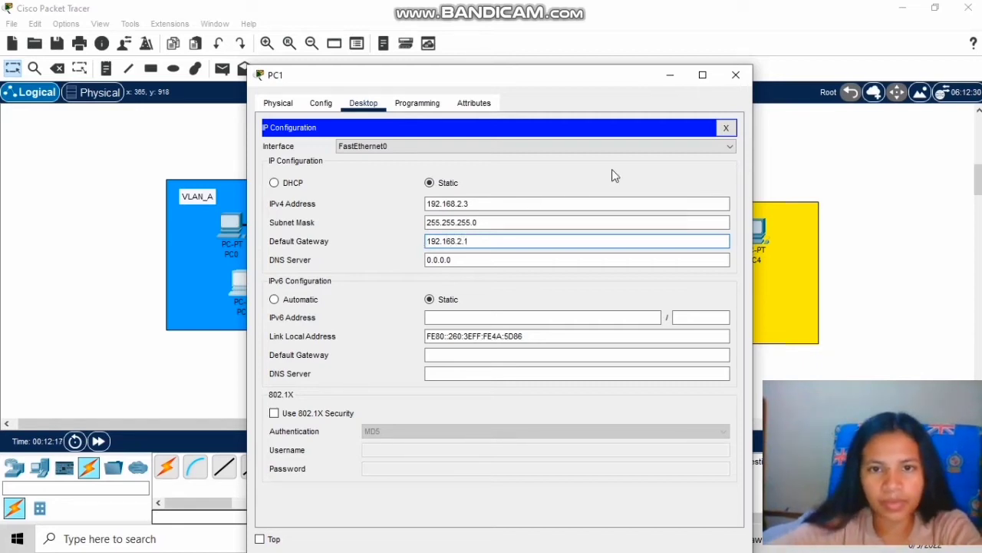
click(736, 74)
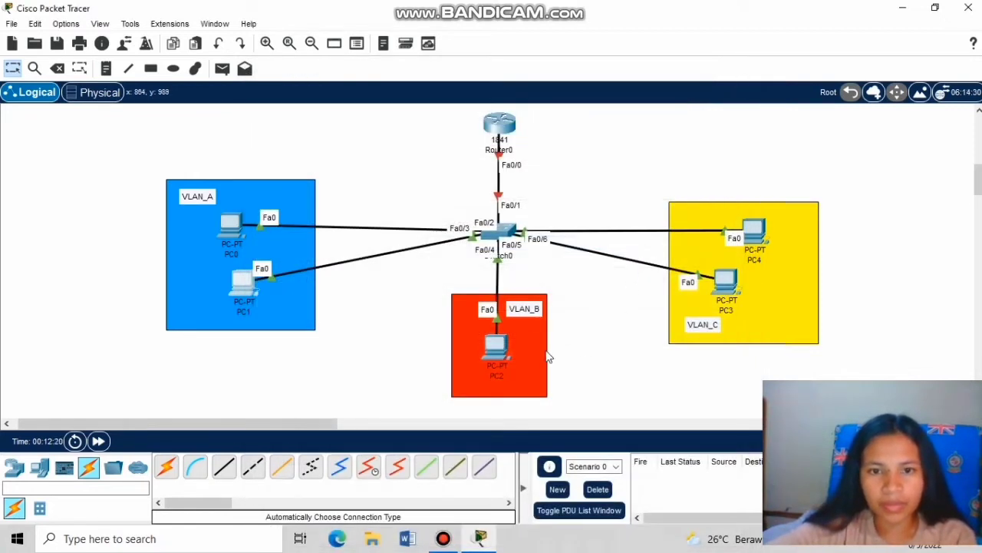
- Open PC2's IP configuration and enter the static IPv4 address 192.168.3.2 with subnet mask 255.255.255.0
click(499, 349)
drag(502, 24, 528, 120)
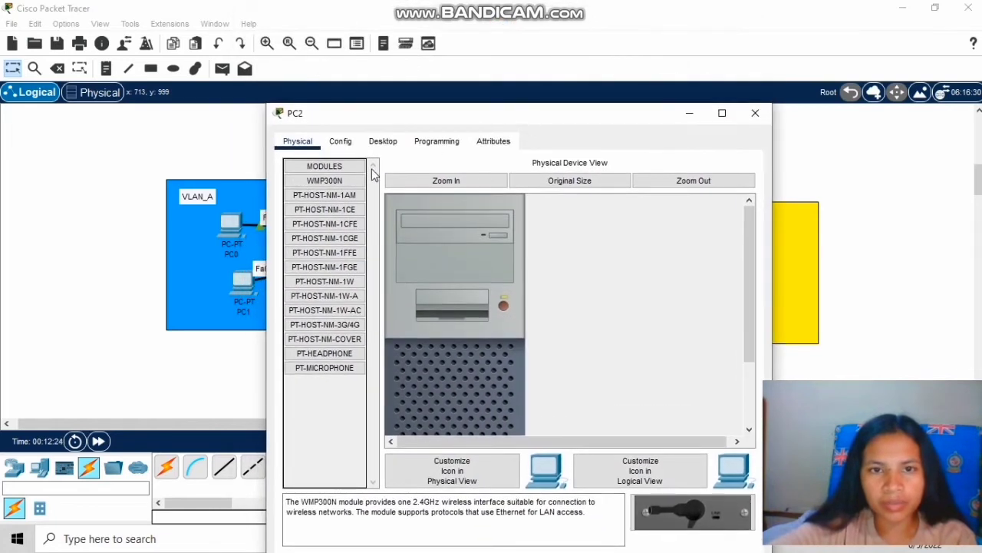
click(381, 143)
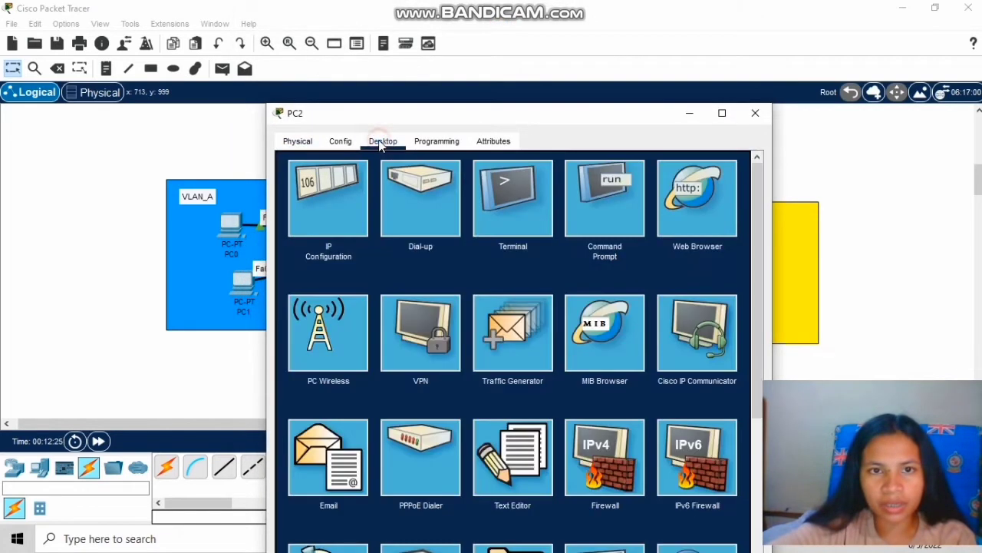
click(335, 203)
click(456, 240)
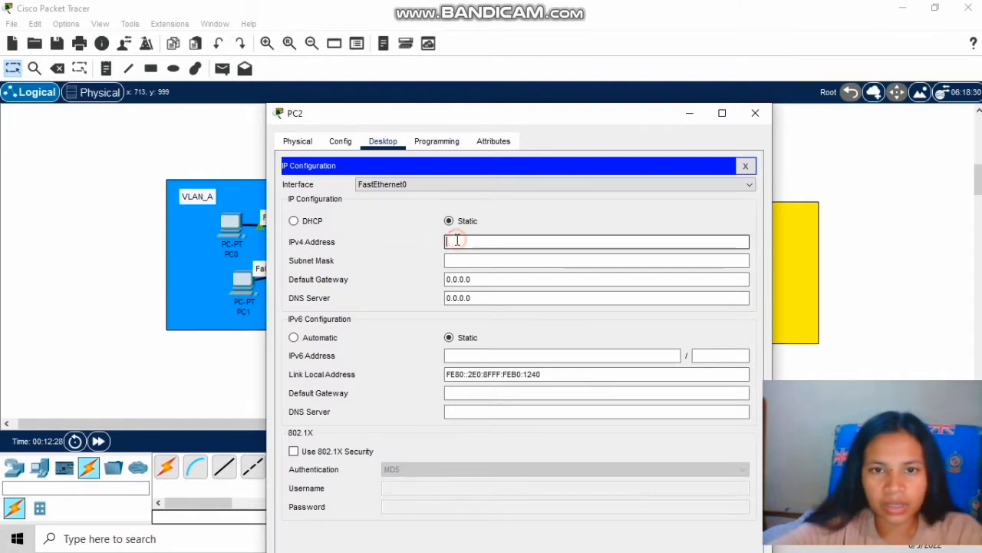
text(192.168.3)
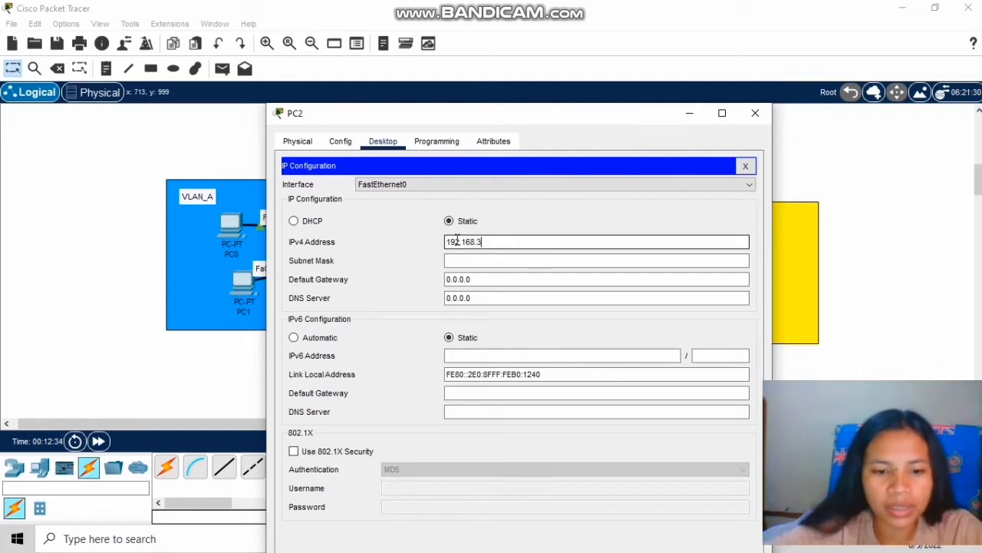
text(.2)
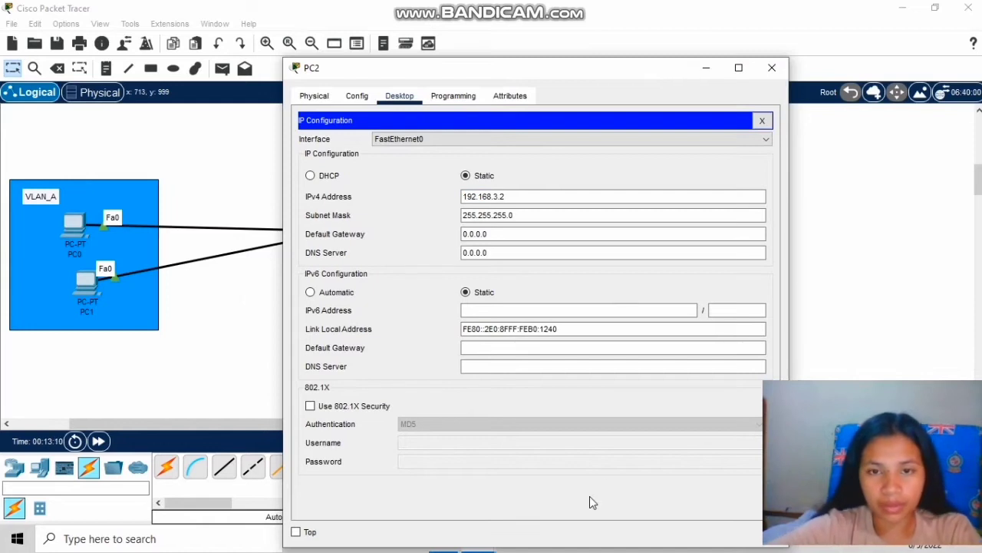
- Set PC2's IPv4 default gateway to 192.168.3.1 and close its window
click(490, 234)
drag(489, 234, 449, 234)
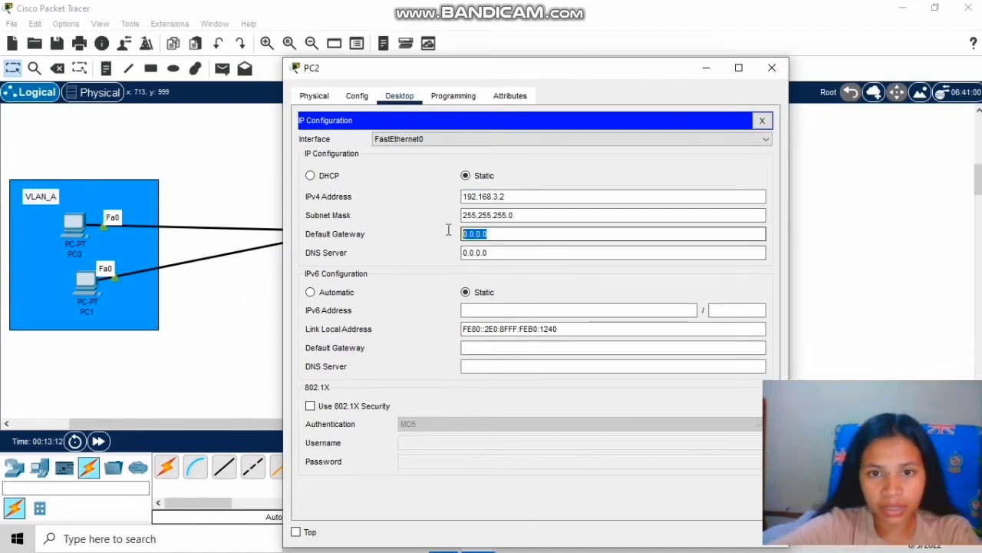
text(192.1)
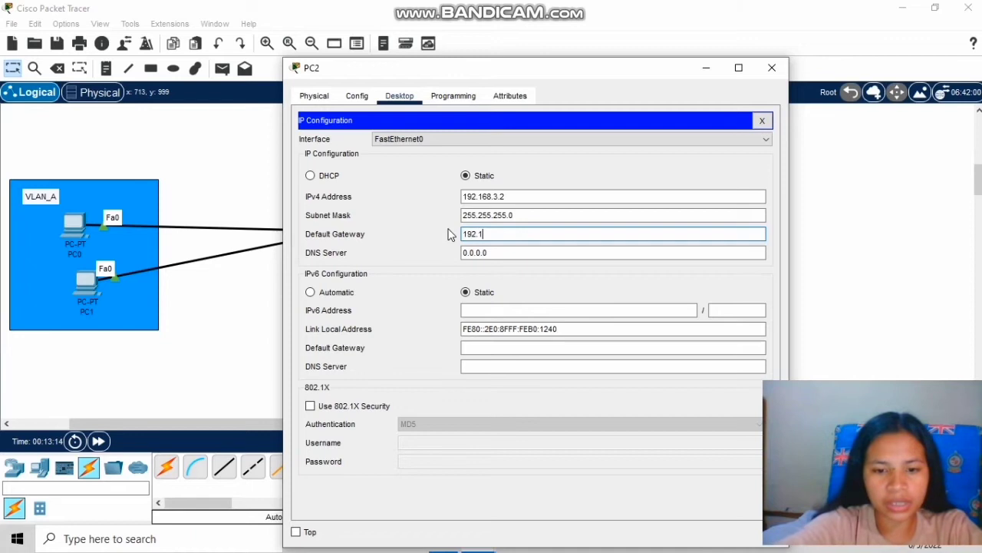
text(68.3.1)
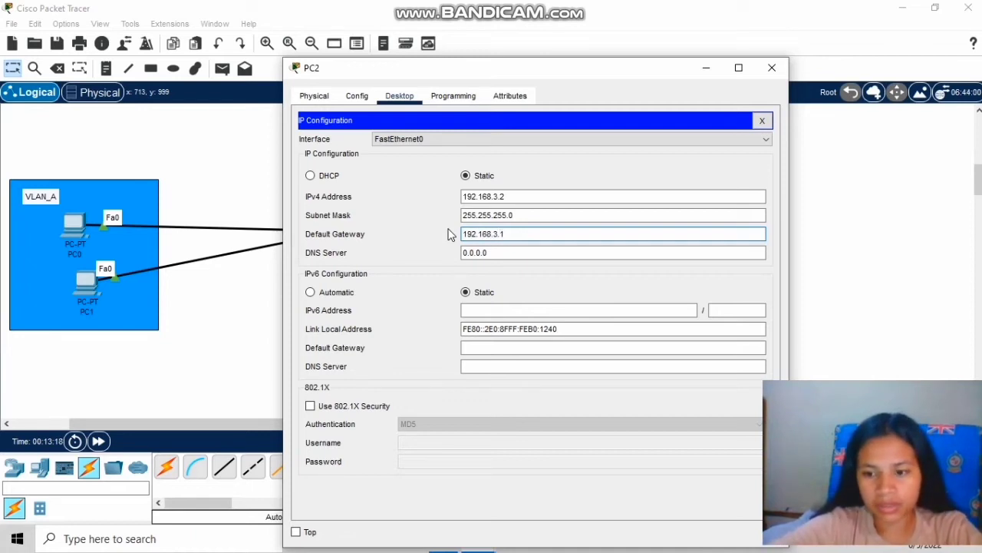
click(773, 68)
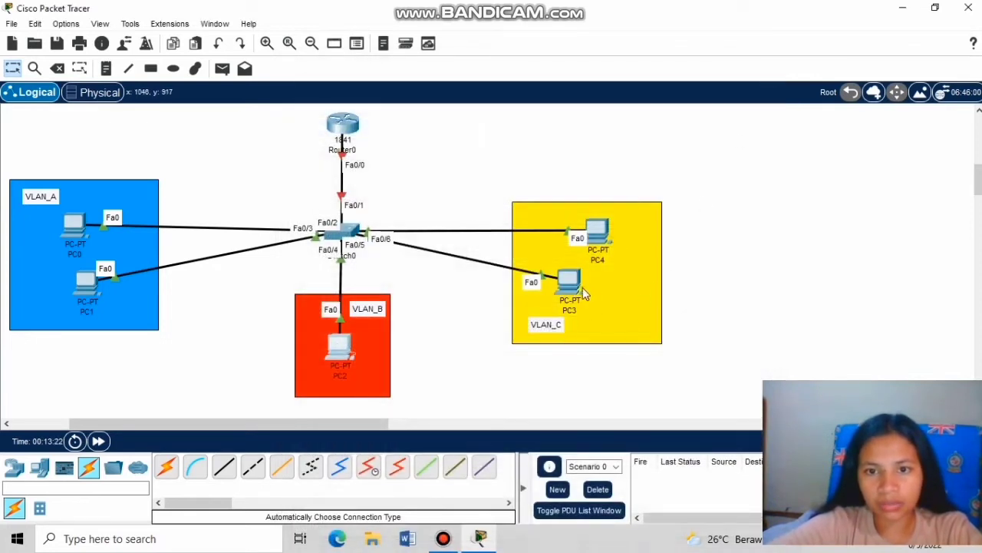
- Open PC3's IP configuration and enter the static IPv4 address 192.168.4.2
click(571, 287)
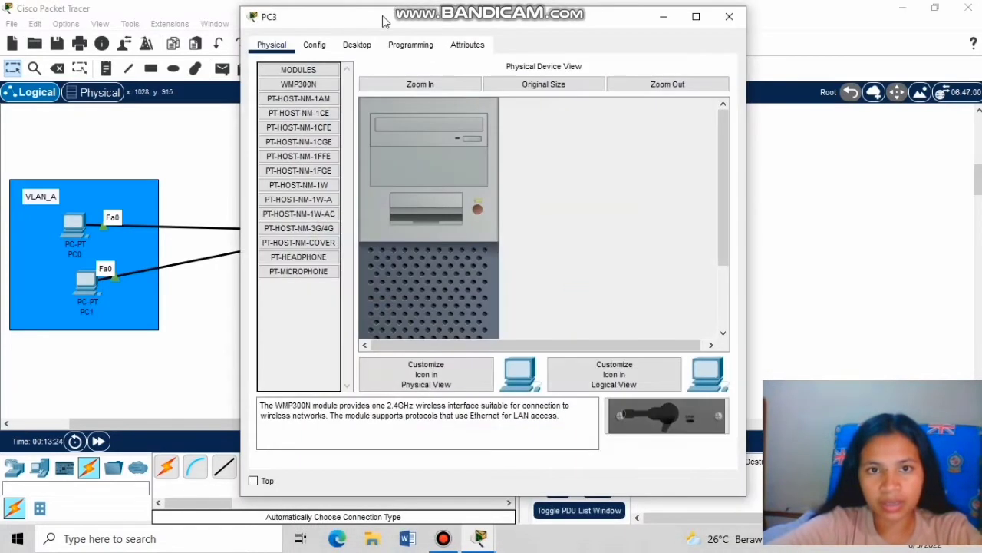
click(357, 46)
drag(451, 23, 485, 129)
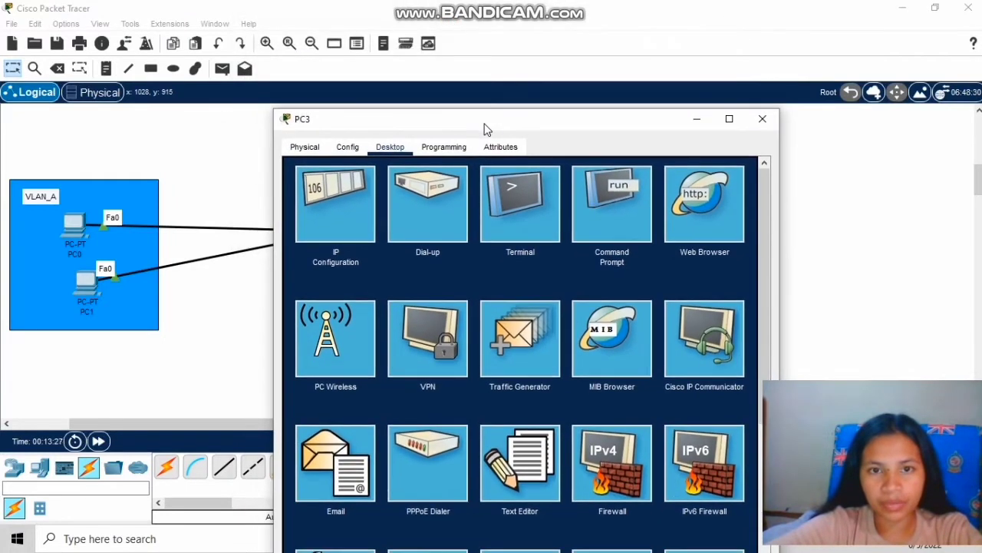
click(325, 222)
click(492, 247)
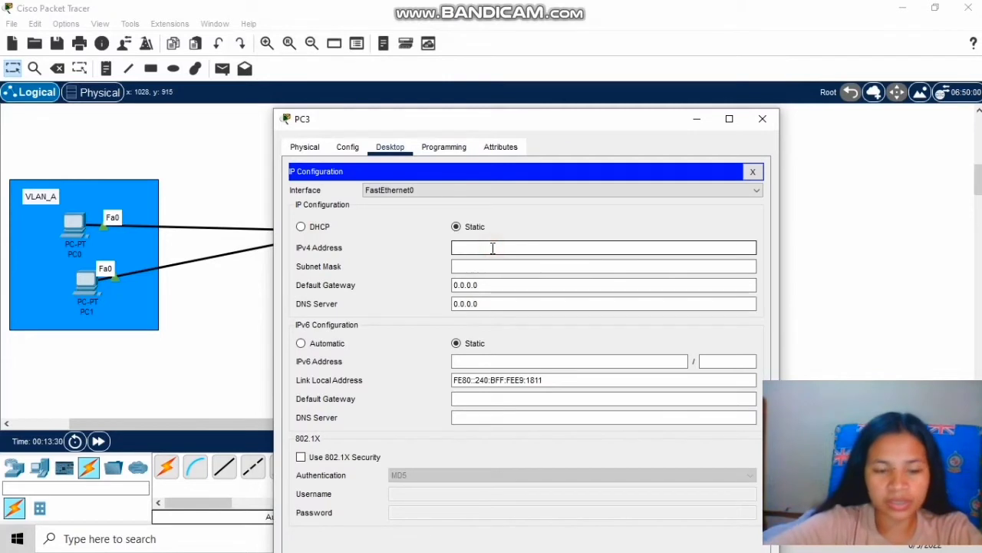
text(192.168.4.2)
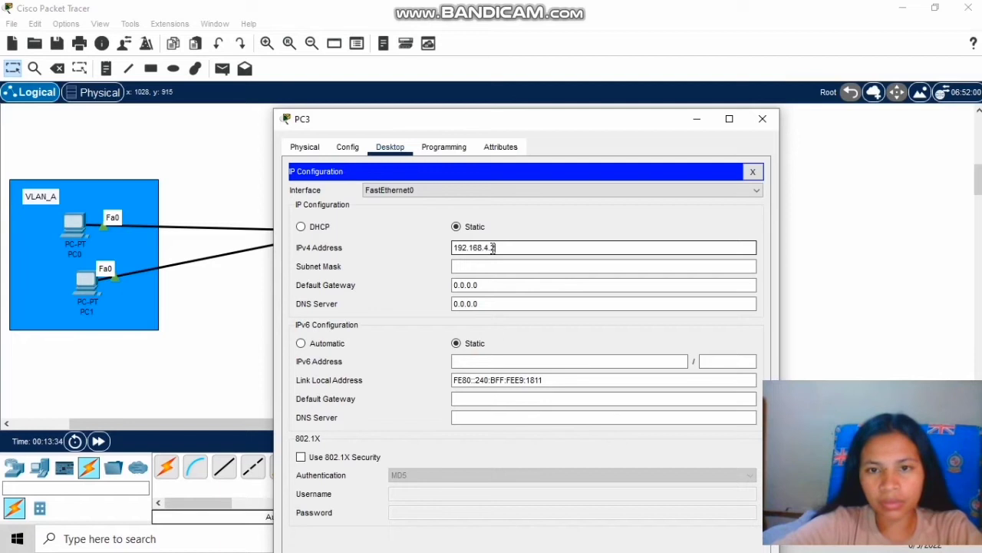
- Give PC3 the subnet mask 255.255.255.0 and default gateway 192.168.4.1, and close its window
key(Tab)
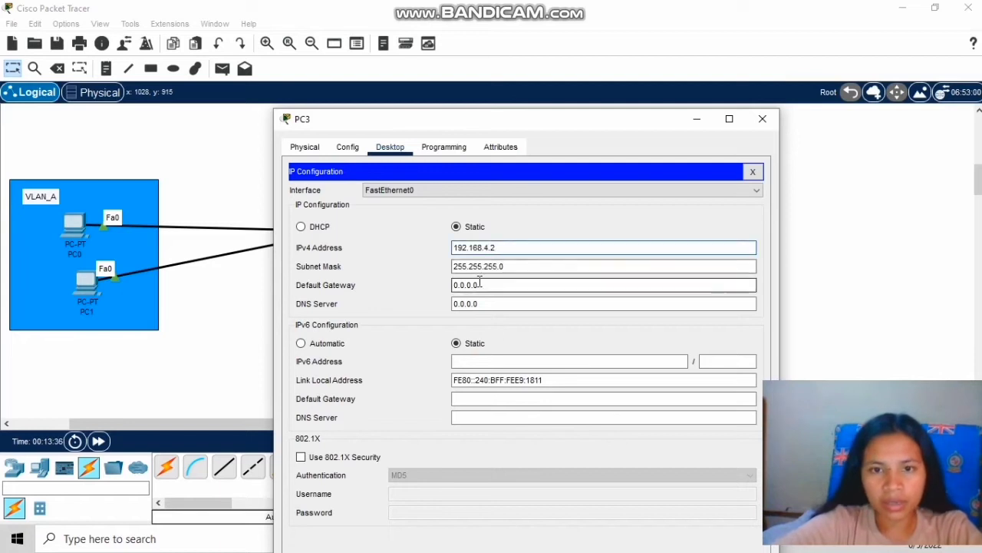
drag(479, 285, 442, 285)
text(19)
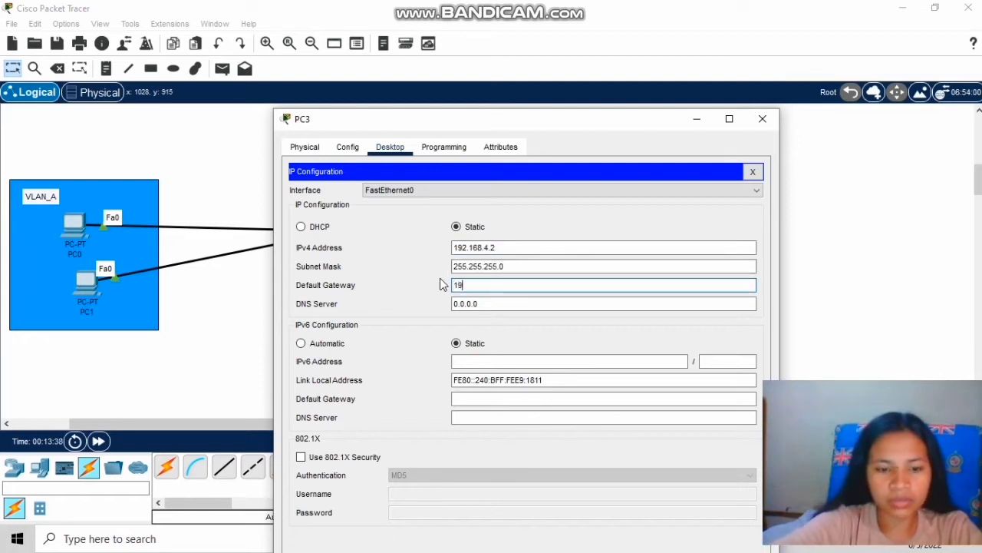
text(2.168.4.1)
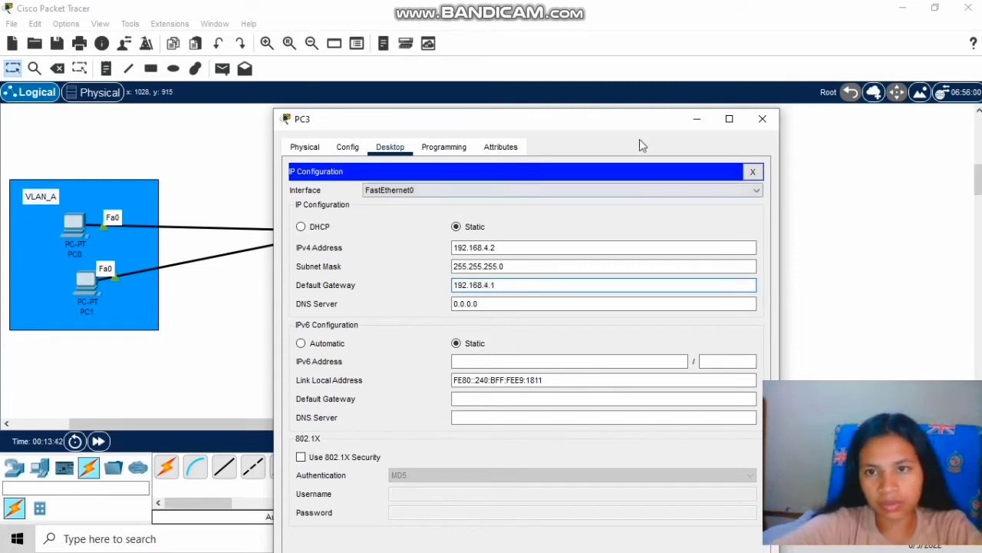
click(763, 119)
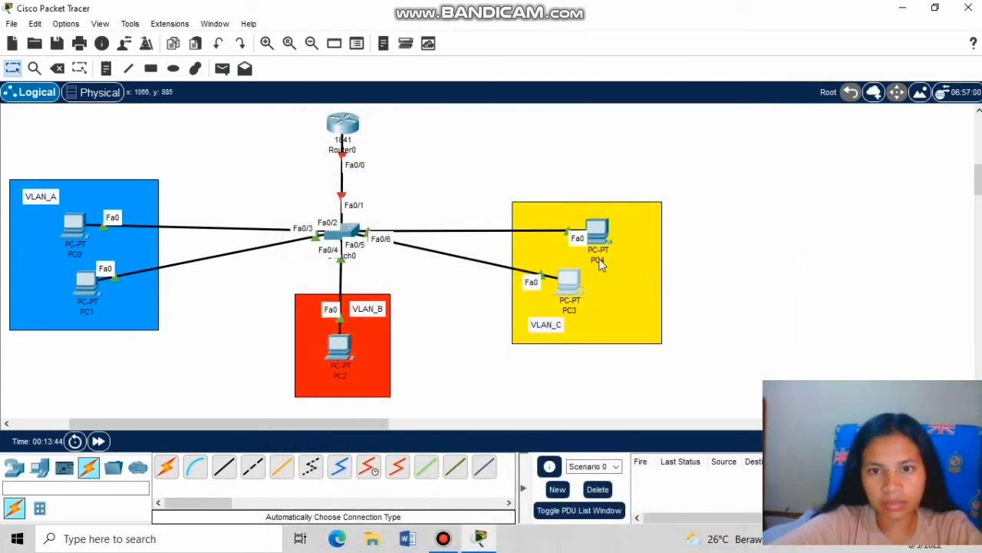
- Open PC4's IP configuration and enter the static IPv4 address 192.168.4.3
click(600, 234)
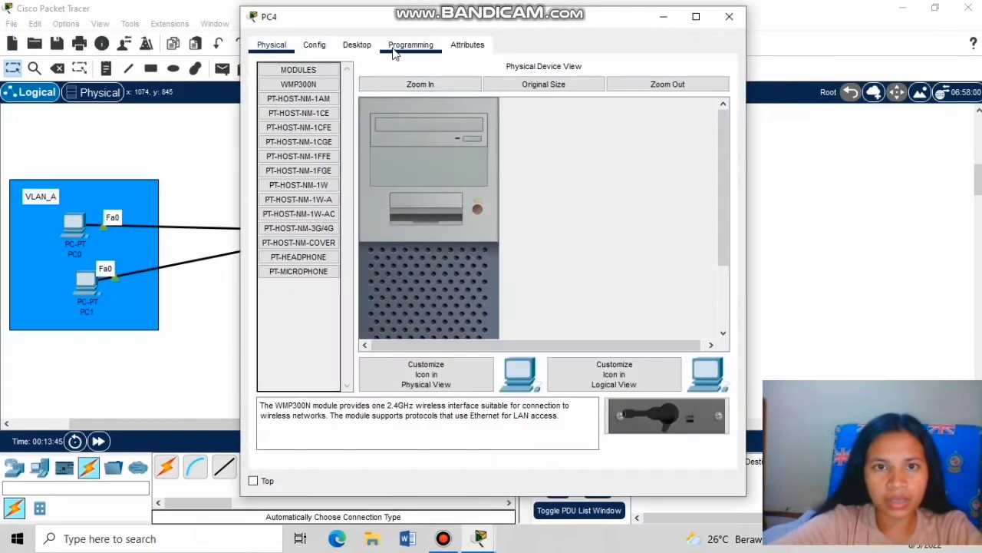
click(358, 45)
drag(401, 26, 452, 105)
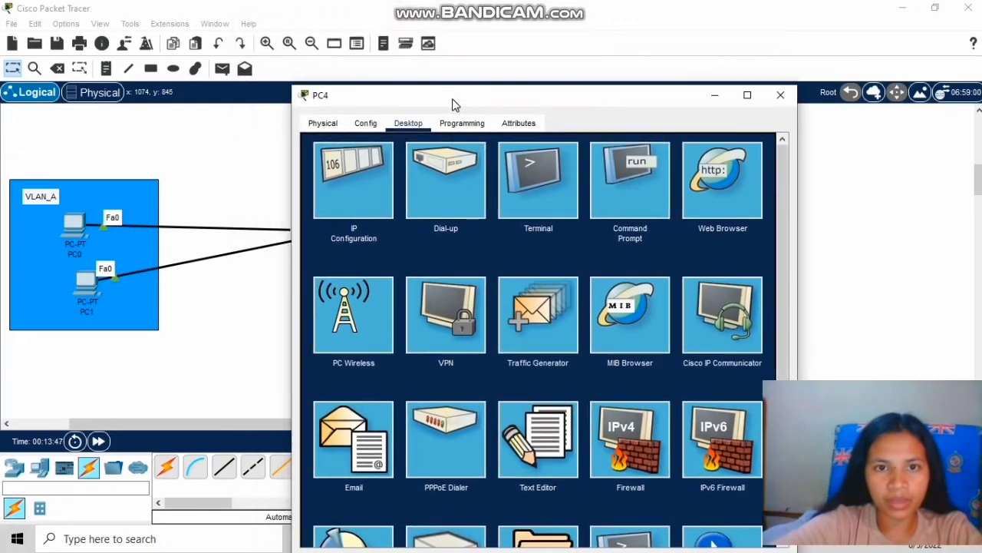
click(365, 181)
click(485, 223)
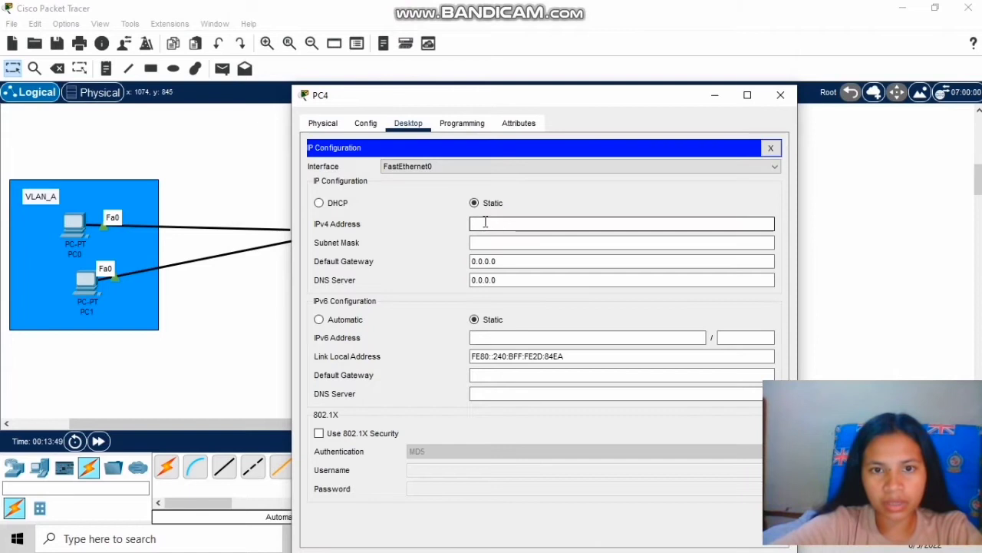
text(192.168.4.3)
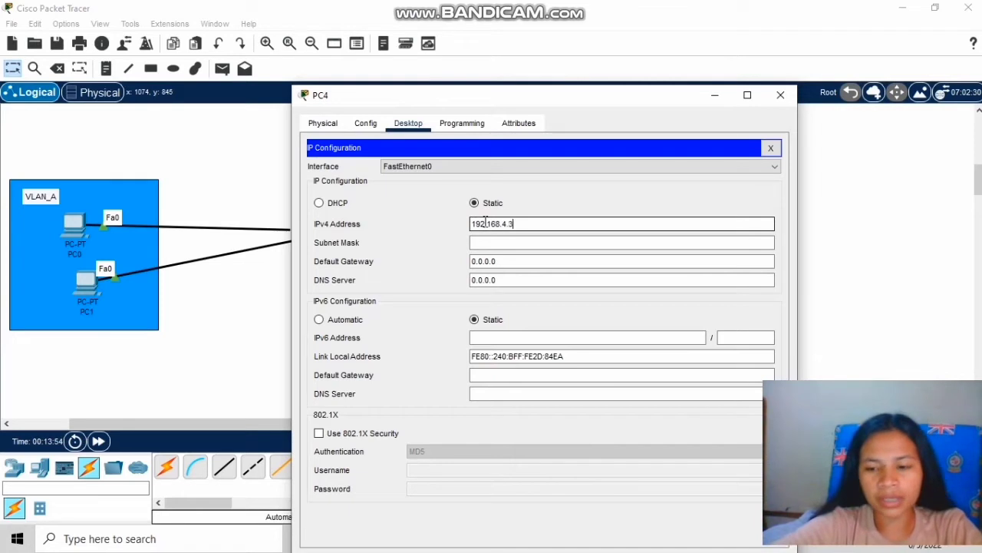
- Give PC4 the subnet mask 255.255.255.0 and default gateway 192.168.4.1, and close its window
key(Tab)
click(506, 263)
drag(507, 263, 473, 263)
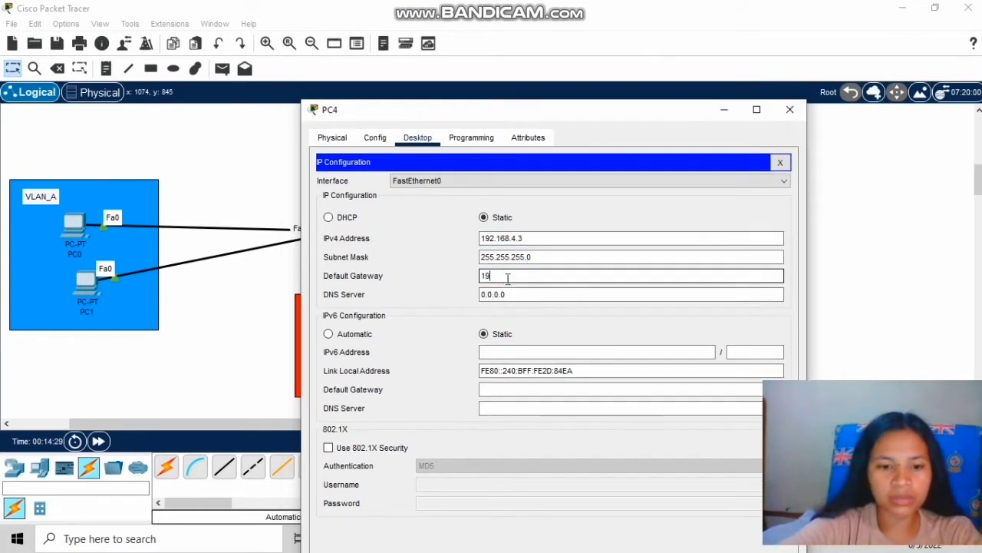
text(2)
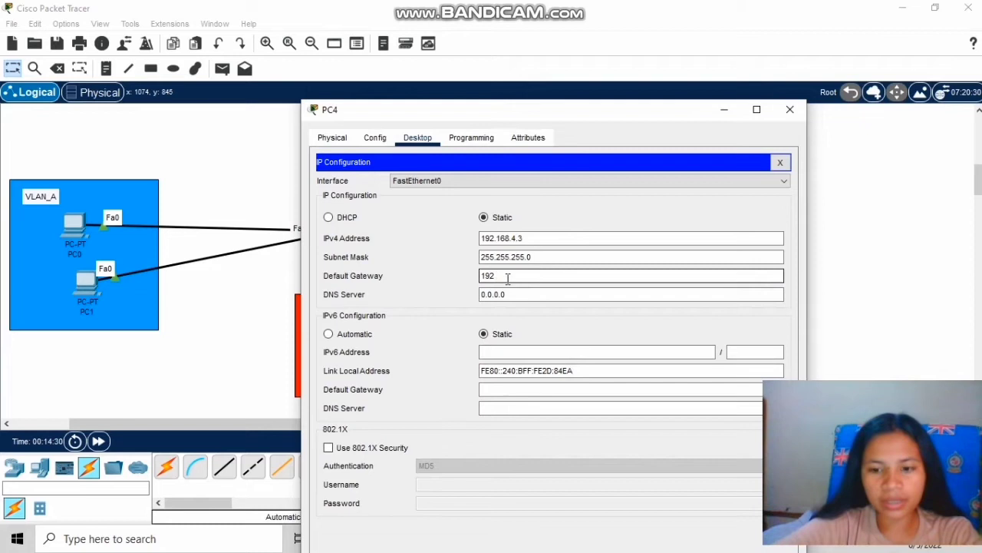
text(.168.4.1)
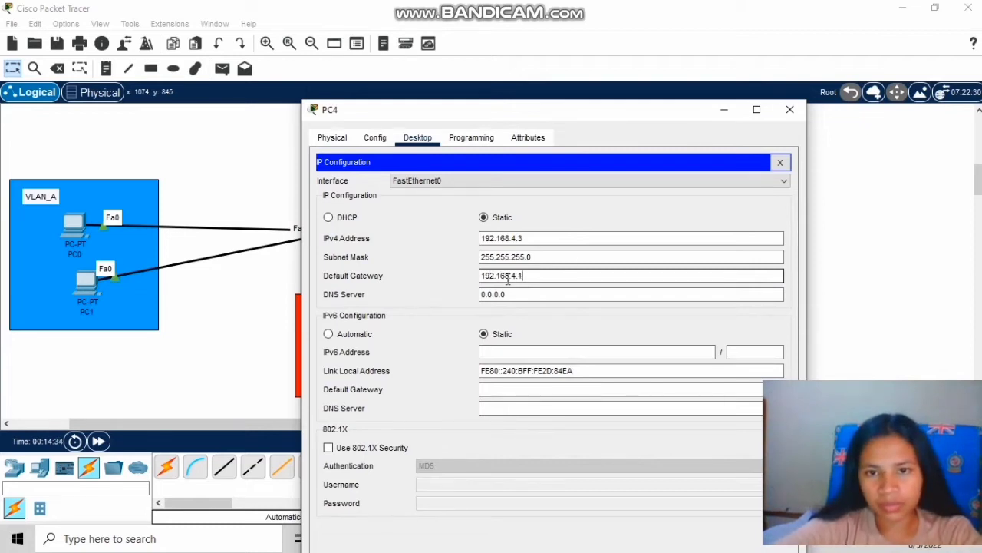
click(790, 109)
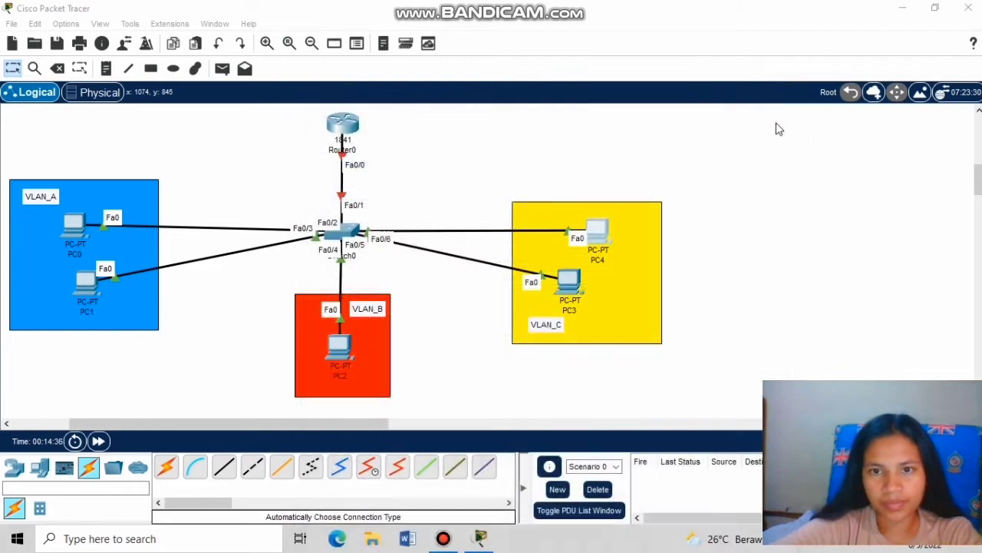
scroll(769, 238, left, 3)
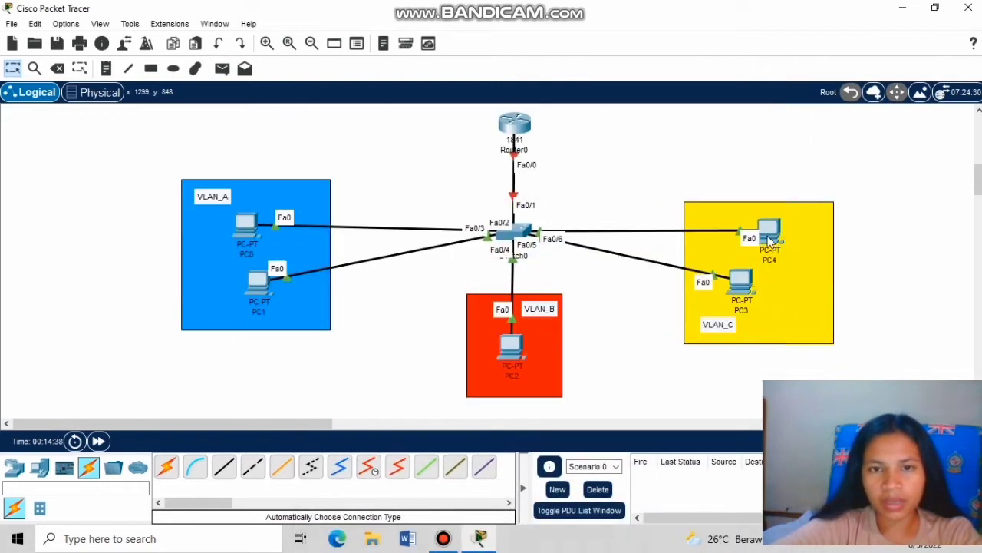
- Open the command-line interface of Router0
scroll(769, 239, down, 1)
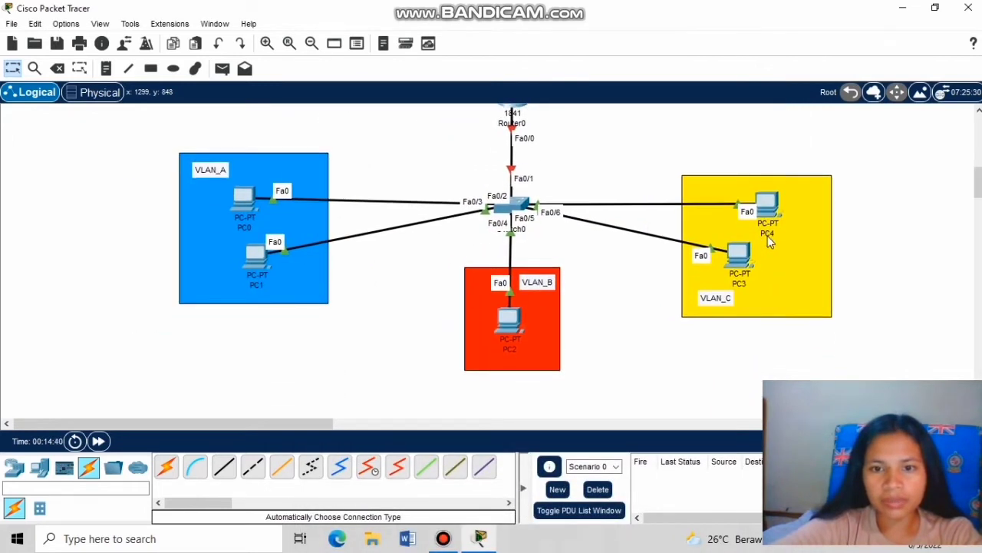
scroll(770, 241, up, 2)
scroll(769, 242, down, 1)
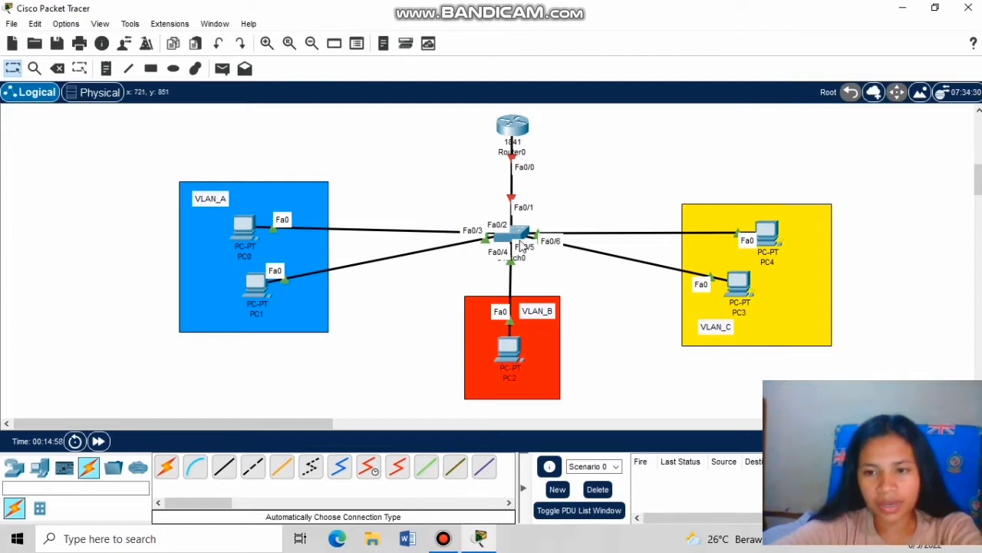
click(514, 128)
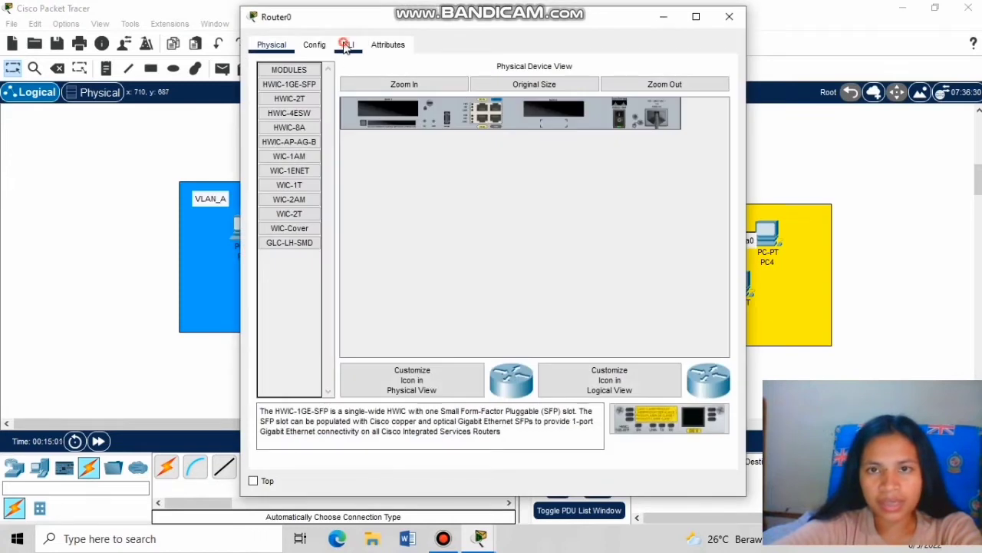
click(348, 44)
- Place the Router0 window beside the router and switch in the diagram and keep it on top of other windows
drag(444, 20, 581, 56)
drag(286, 420, 401, 419)
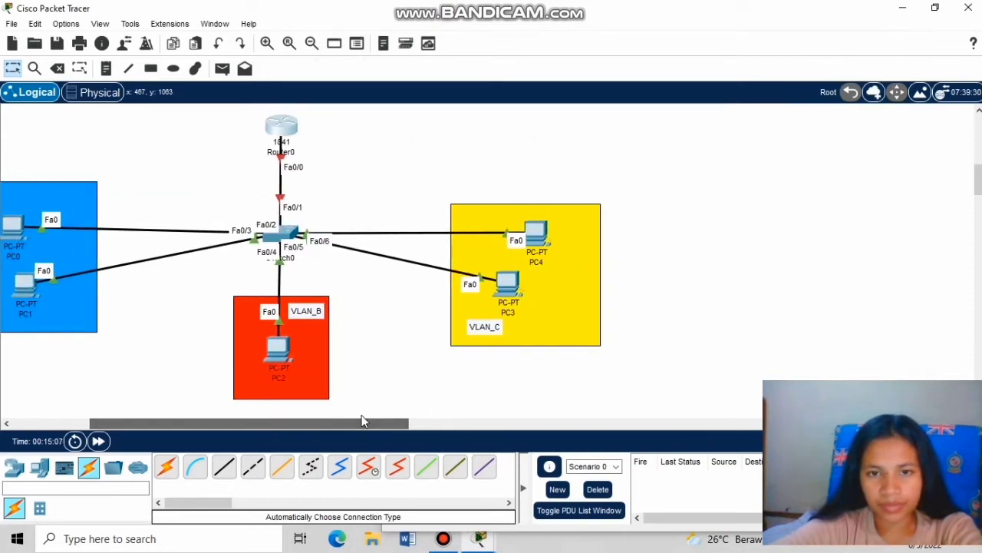
mouse_move(480, 538)
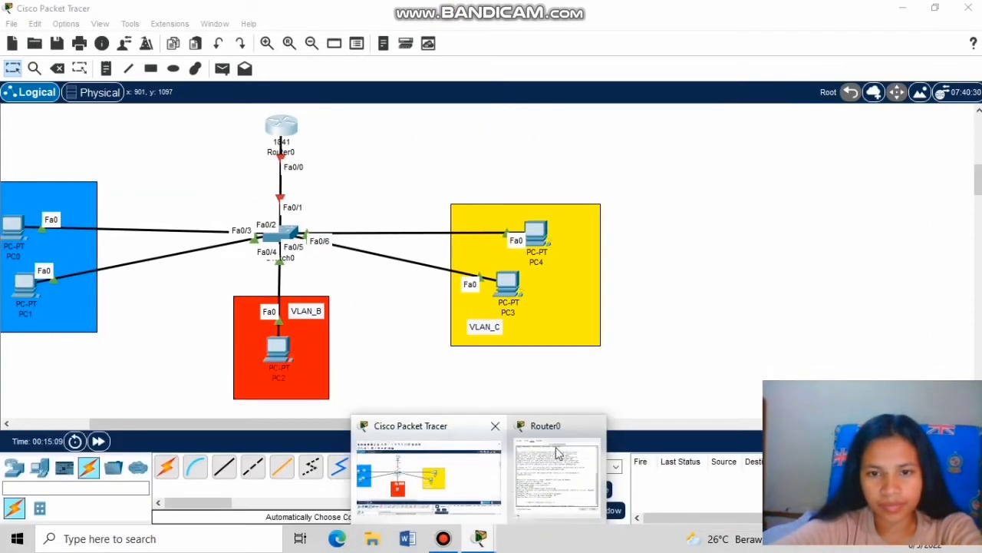
click(570, 447)
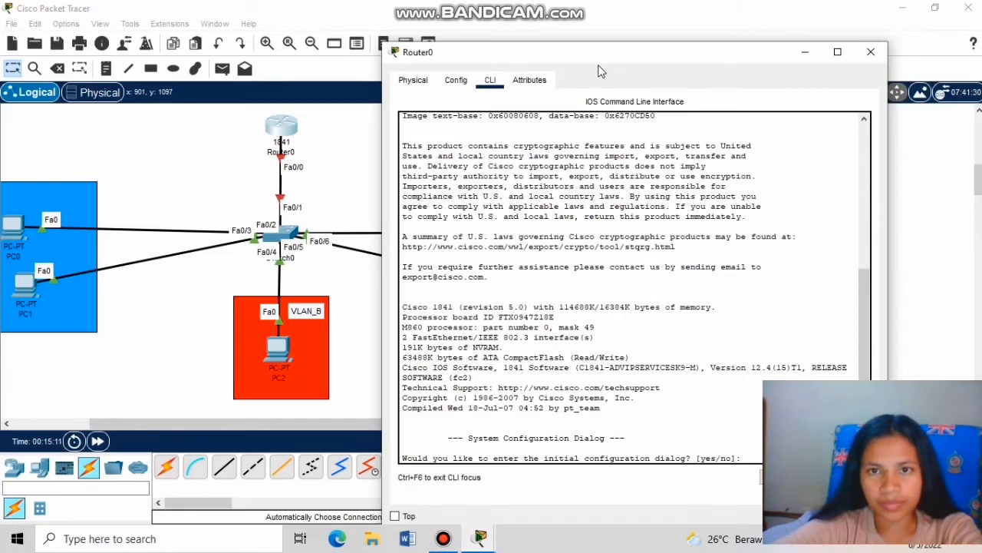
drag(613, 58, 634, 62)
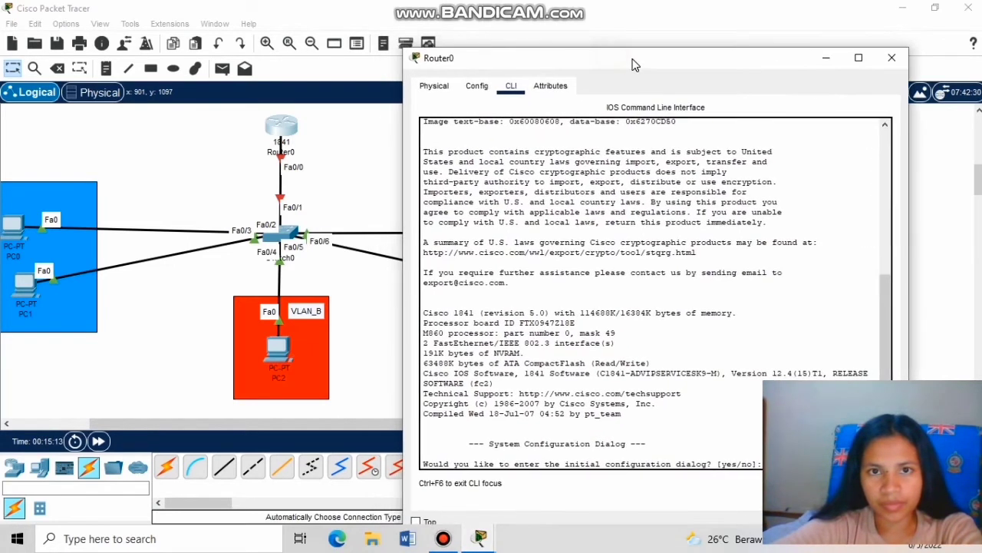
click(415, 519)
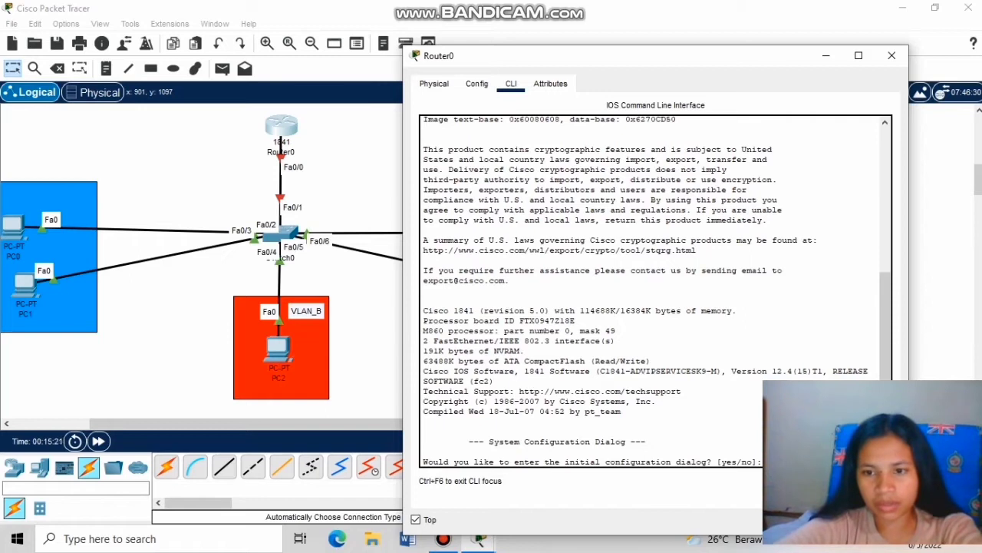
- Decline Router0's initial configuration dialog and enter global configuration mode with EN and CONF T
text(no)
key(Return)
key(Return)
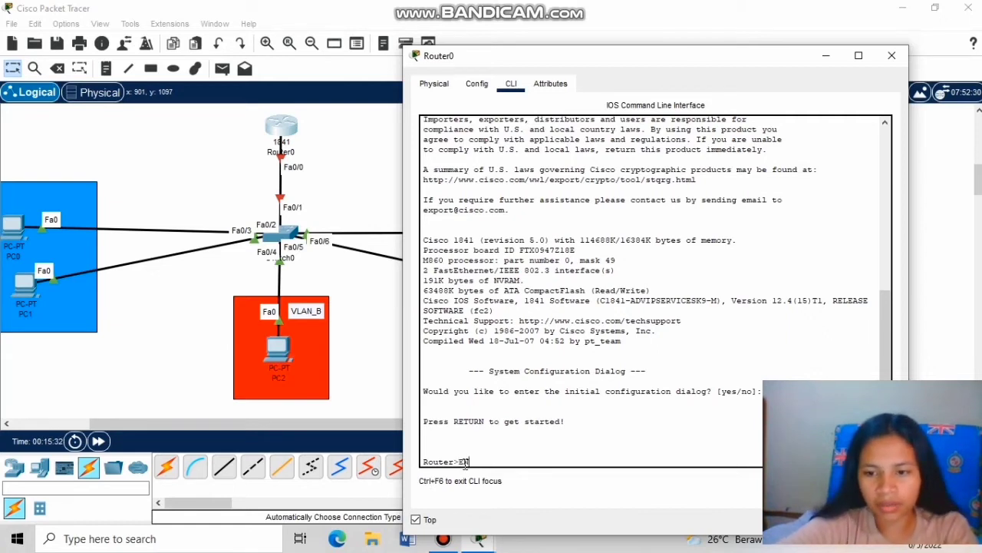
text(EN)
key(Return)
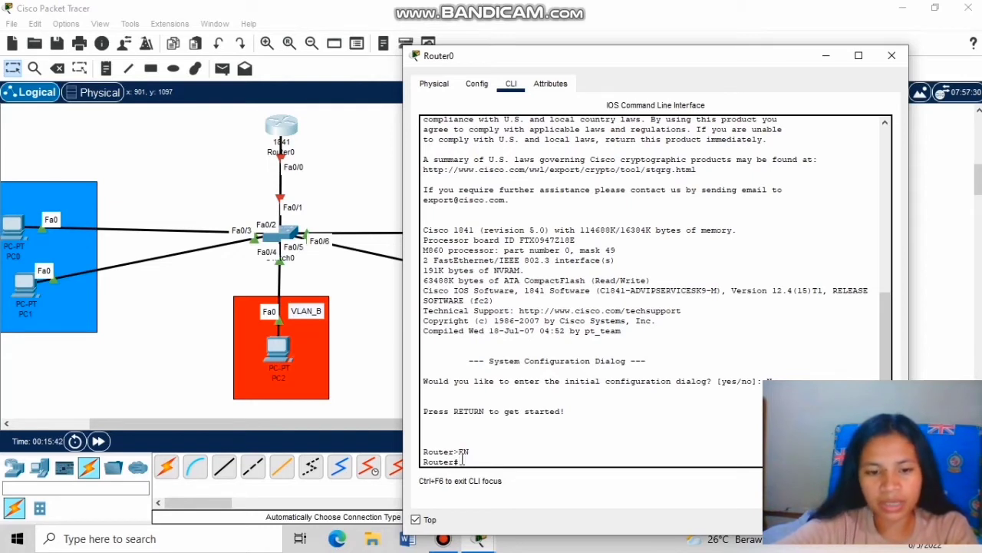
text(CONF T)
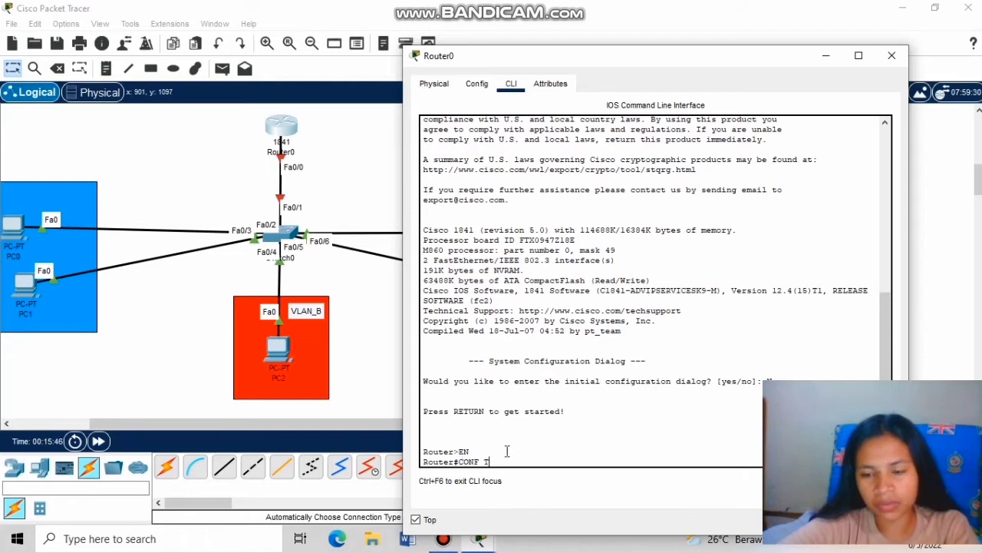
key(Return)
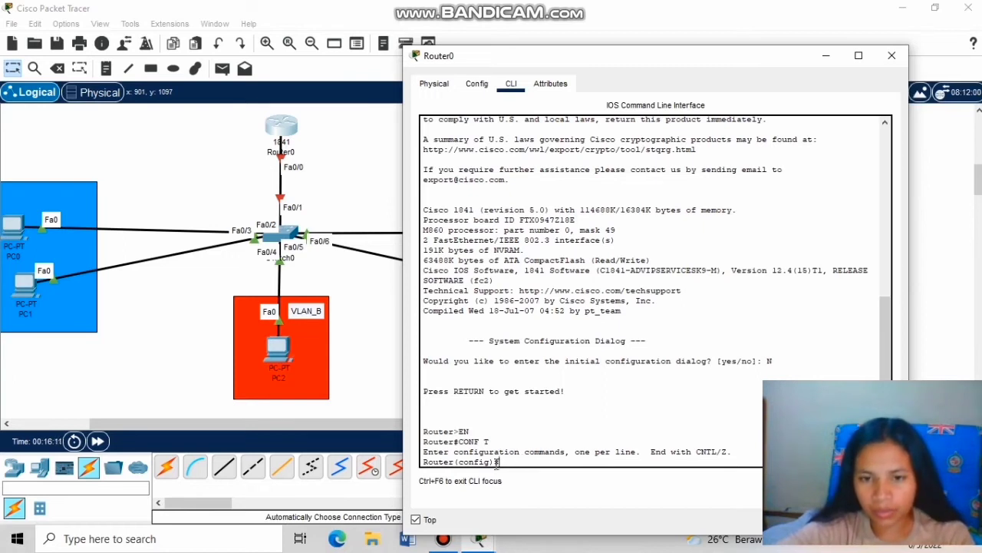
- Enable Router0's interface FA0/0 with NO SHUT and exit back to global configuration mode
click(505, 461)
text(INT)
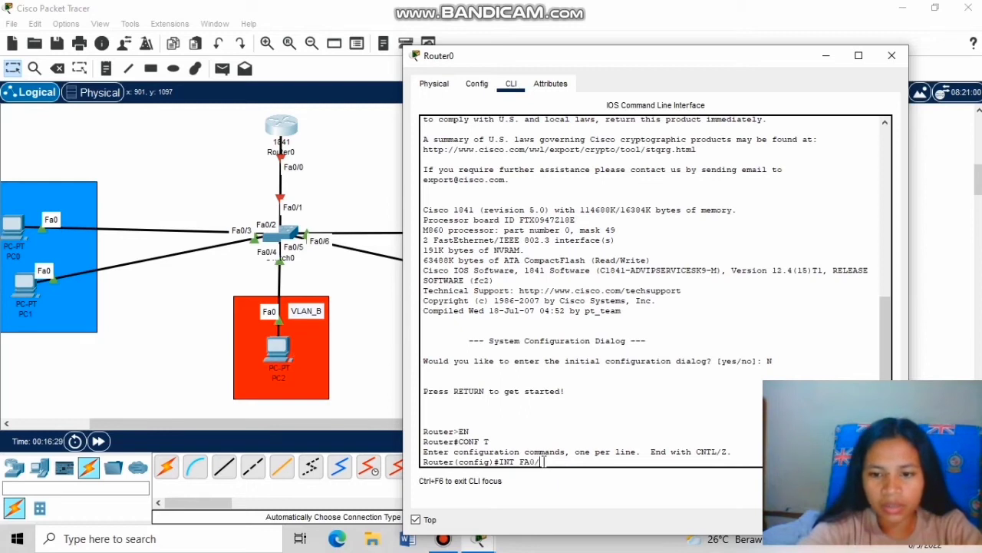
text(FA0/0)
key(Return)
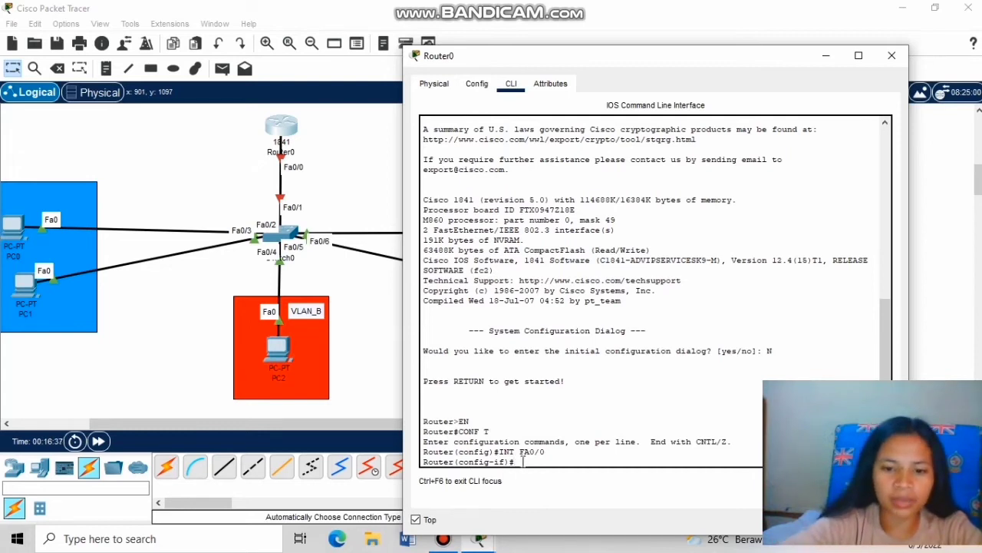
text(O)
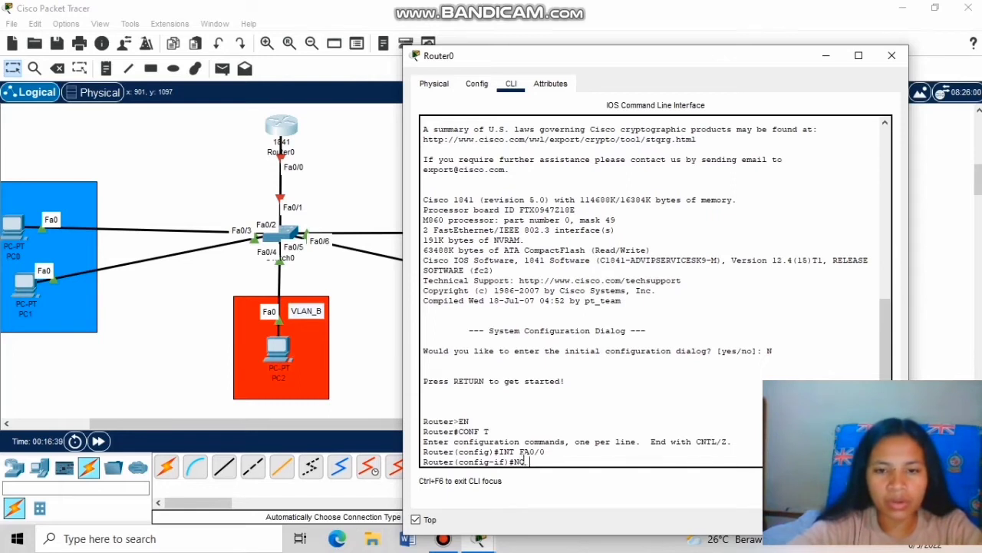
text( SHUT)
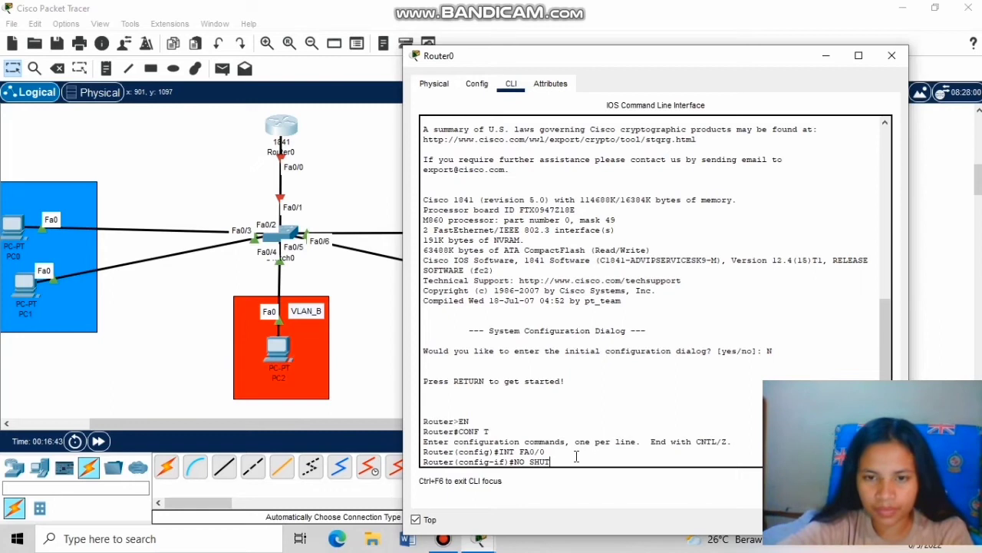
key(Return)
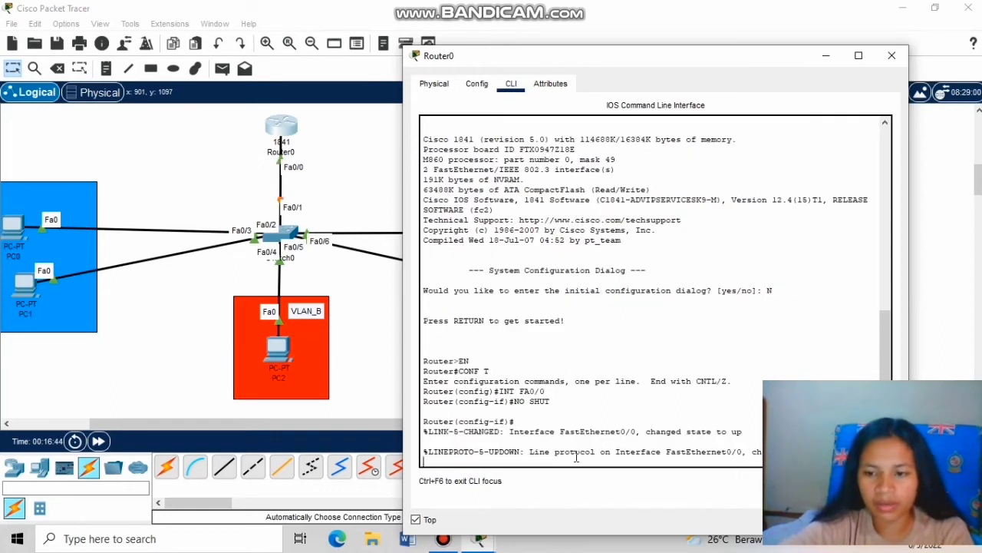
key(Return)
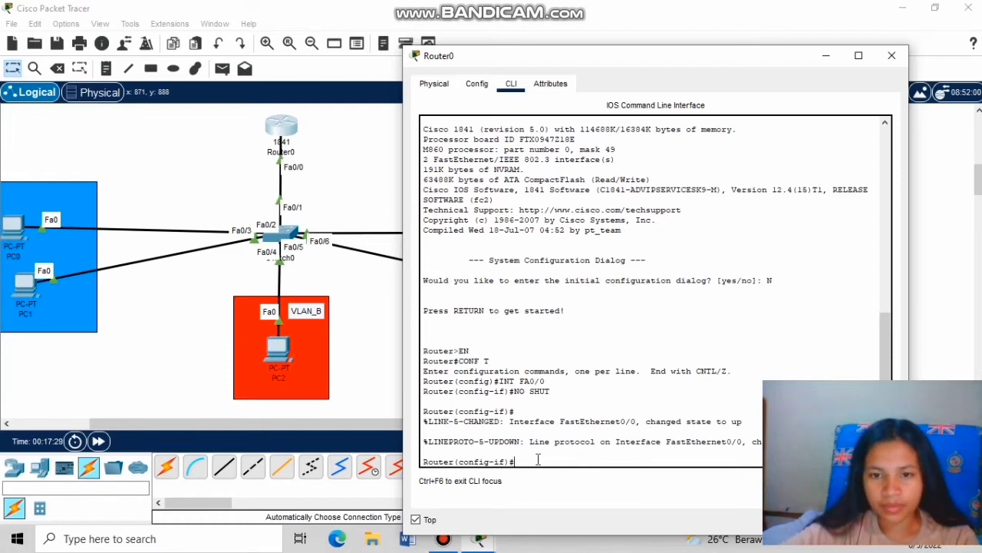
text(EX)
key(Return)
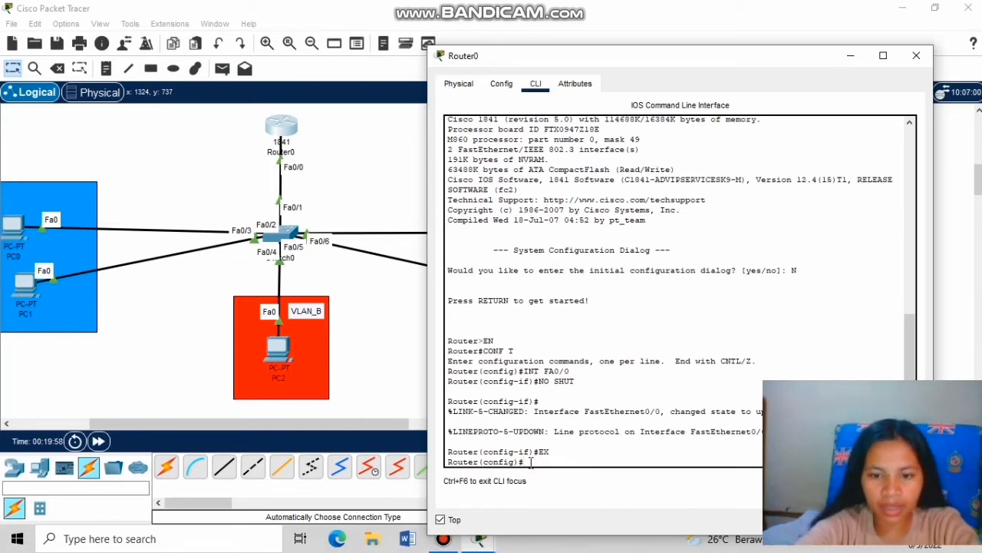
- Create subinterface FA0/0.2 on Router0 and set its encapsulation to dot1Q 2
text(INT)
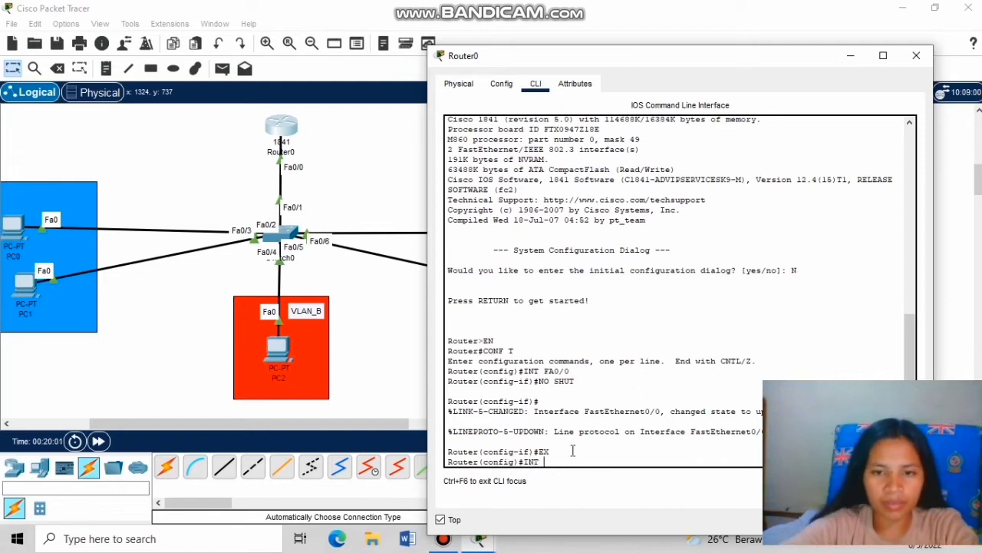
text( FA)
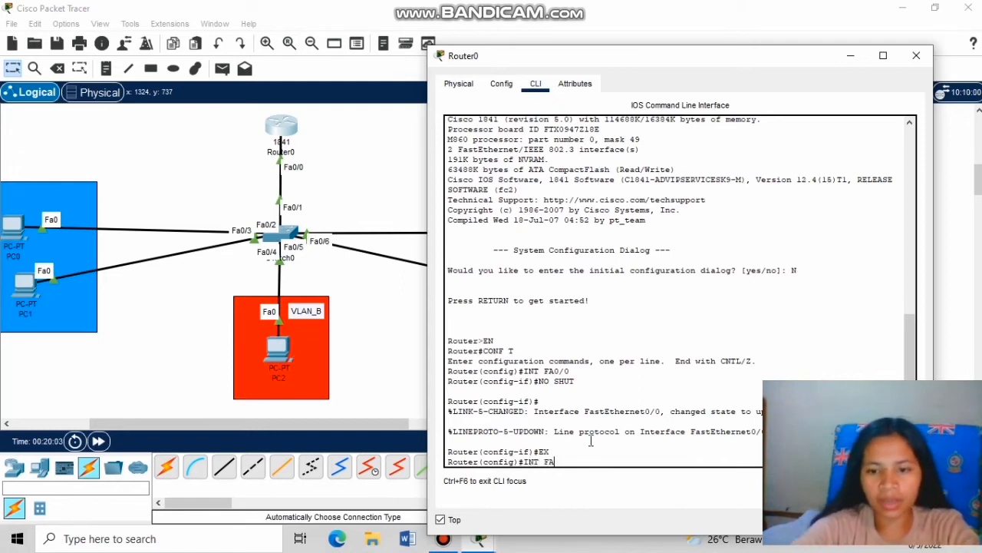
text(0/0.2)
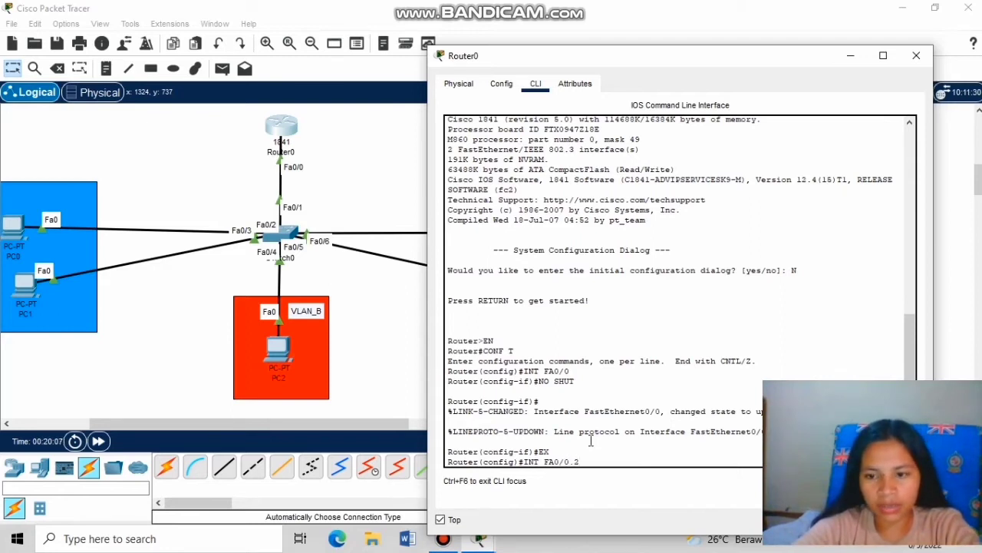
key(Return)
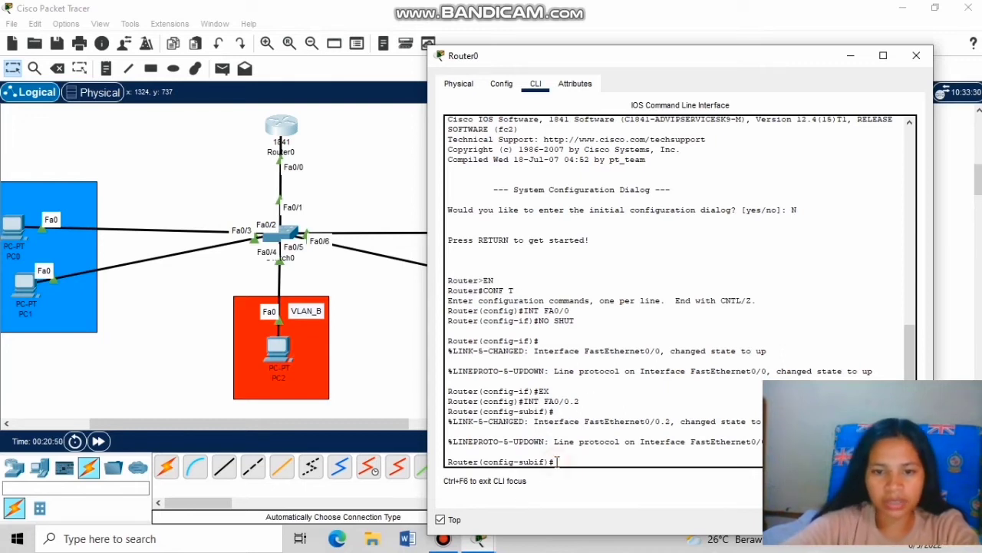
text(ENCAPSULATION dot1Q 2)
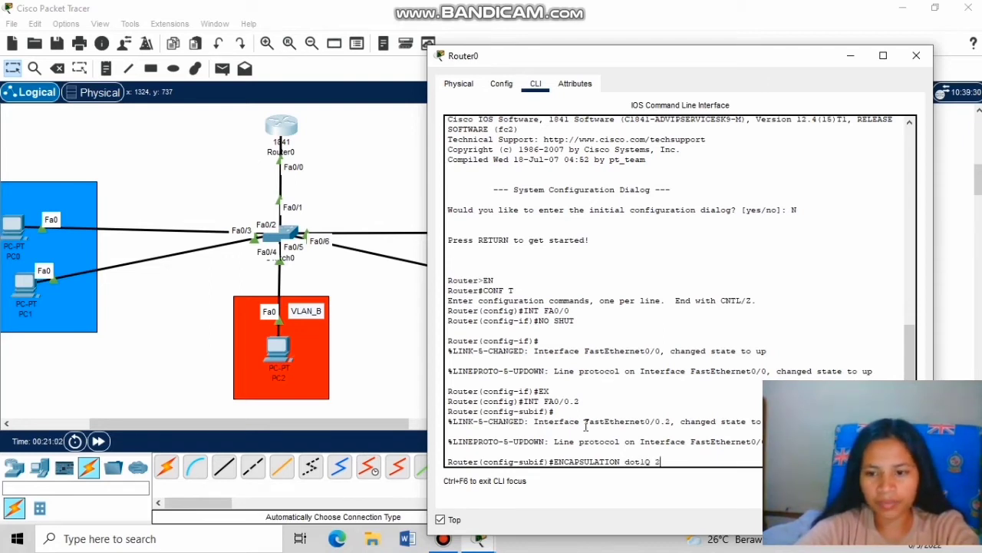
key(Return)
- Enable subinterface FA0/0.2 with NO SHUT and exit to global configuration mode
text(N)
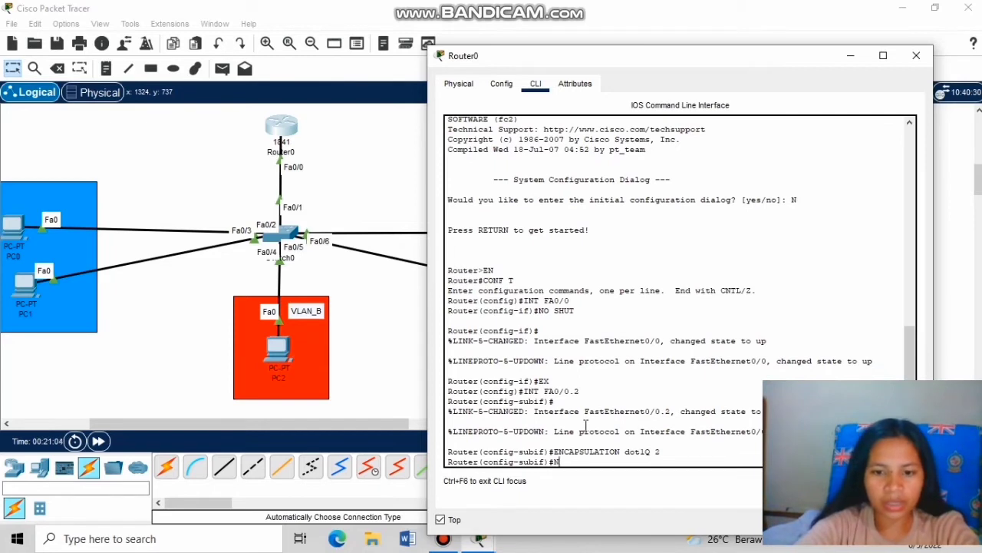
text(O SHUT)
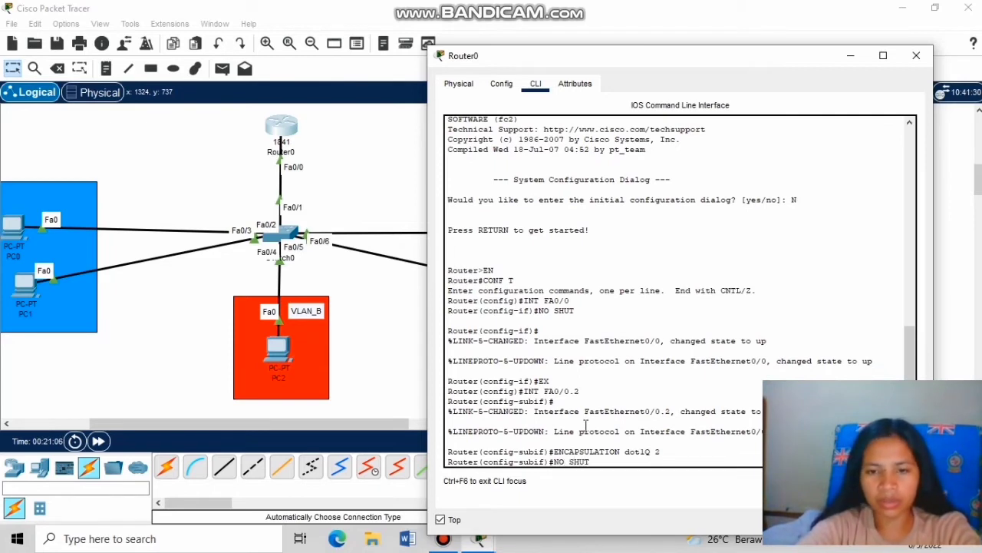
key(Return)
text(E)
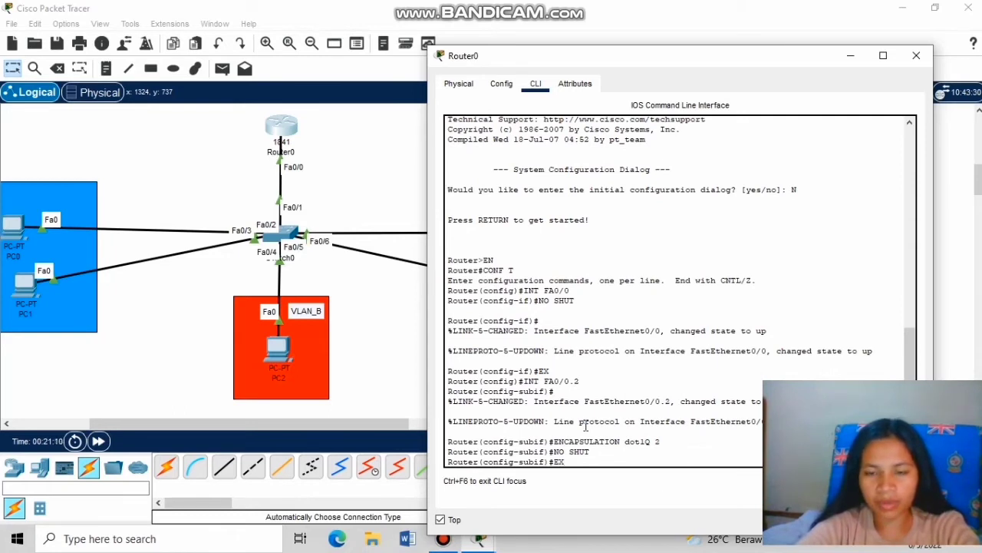
text(X)
key(Return)
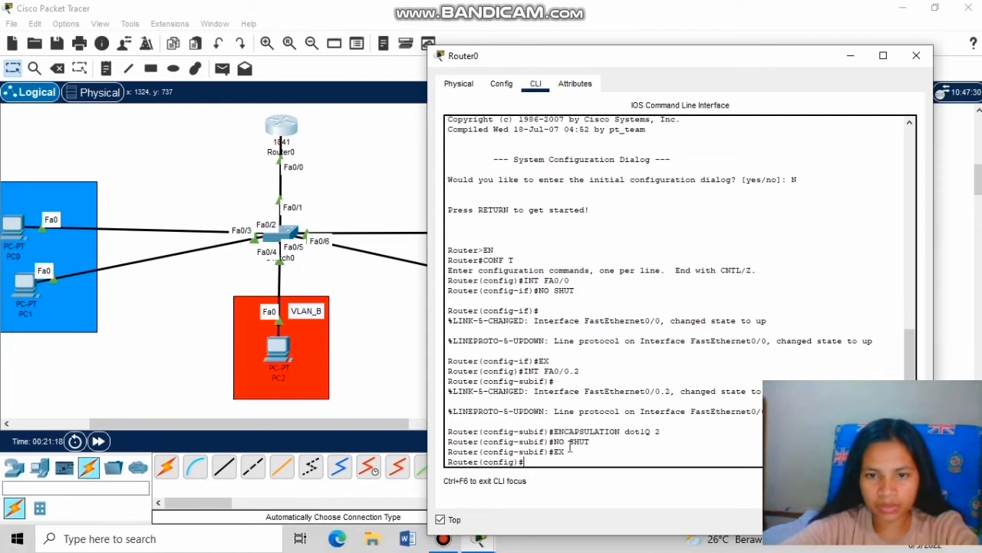
- Assign IP address 192.168.2.1 with mask 255.255.255.0 to Router0's subinterface FA0/0.2 and exit to global configuration mode
click(530, 461)
text(INT FA0)
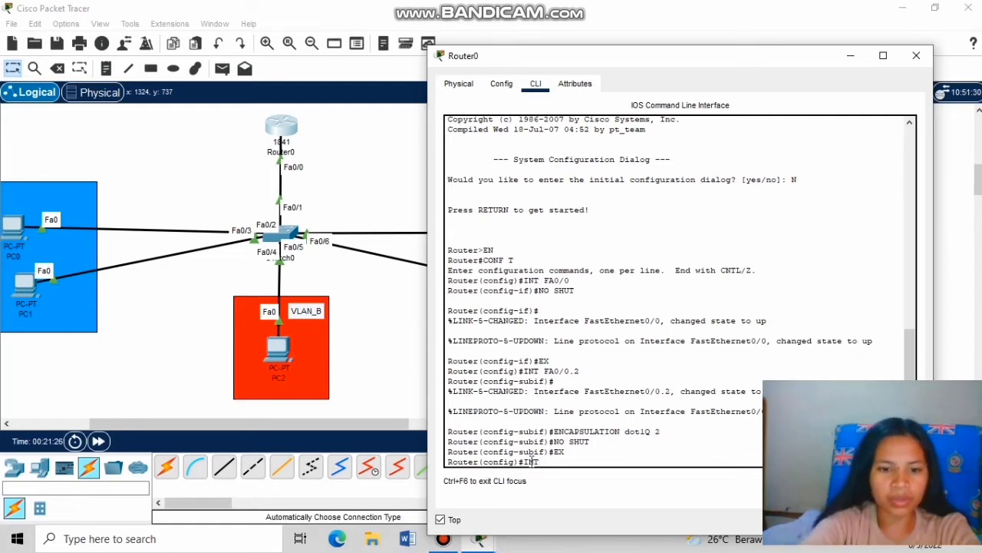
text(/0)
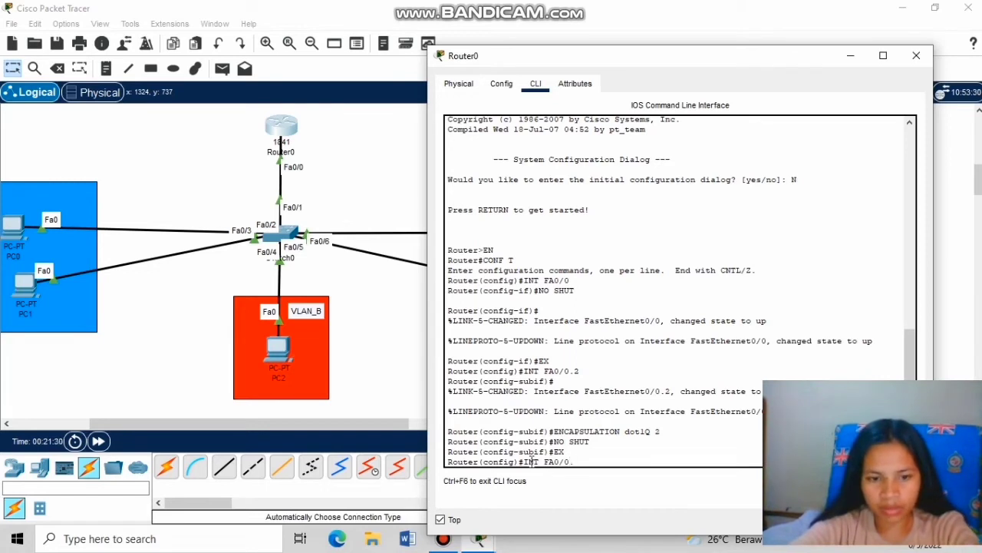
text(.2)
key(Return)
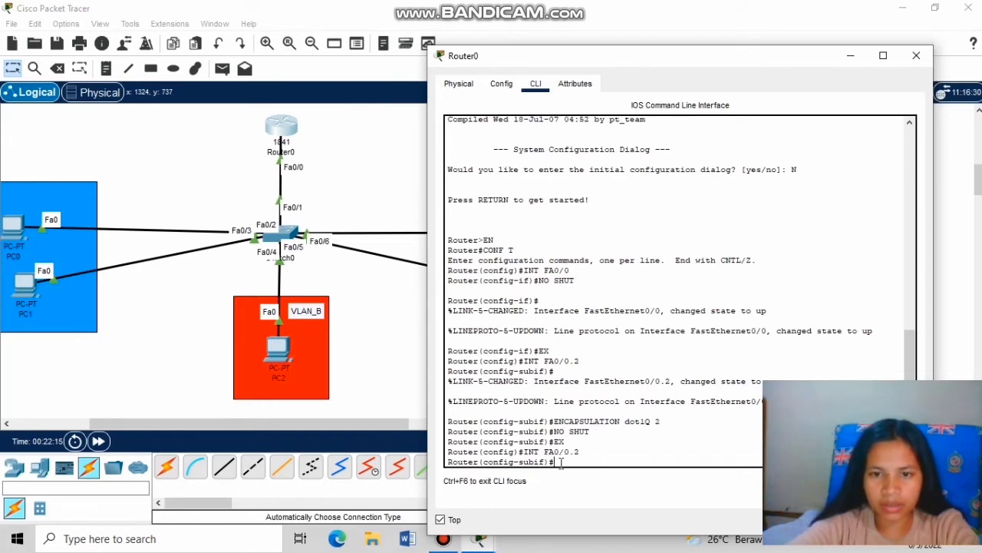
text(IP ADDRE)
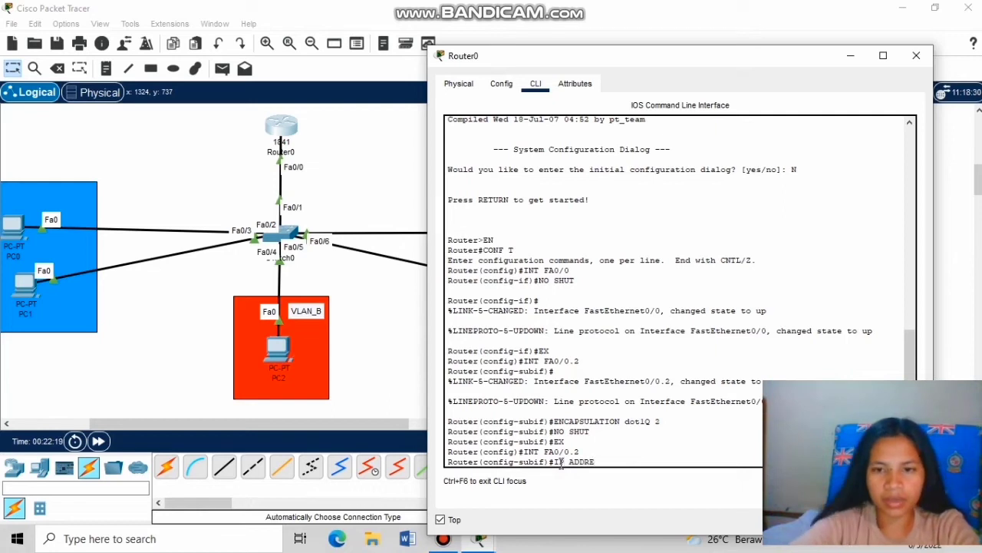
text(SS)
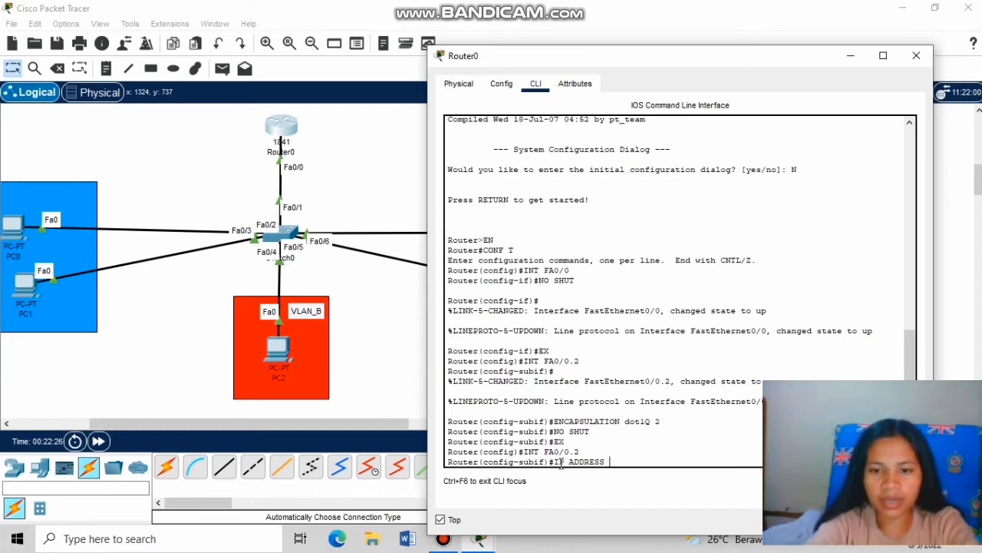
text(192.168)
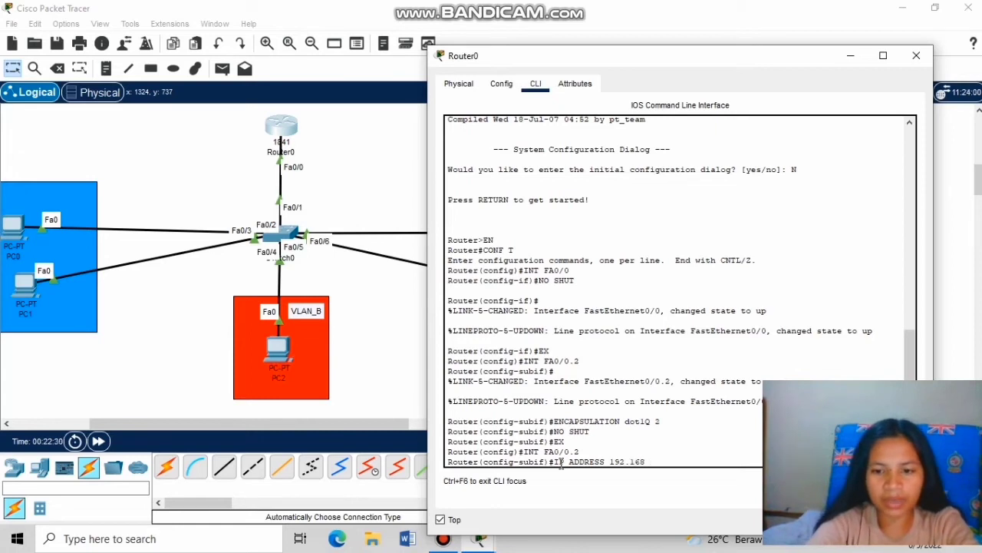
text(.2.)
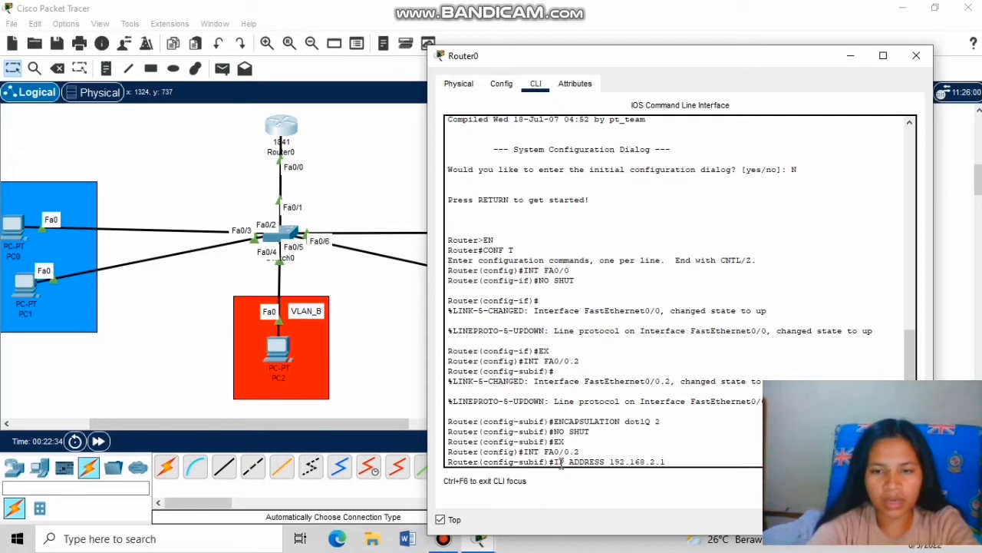
text(1 255.2)
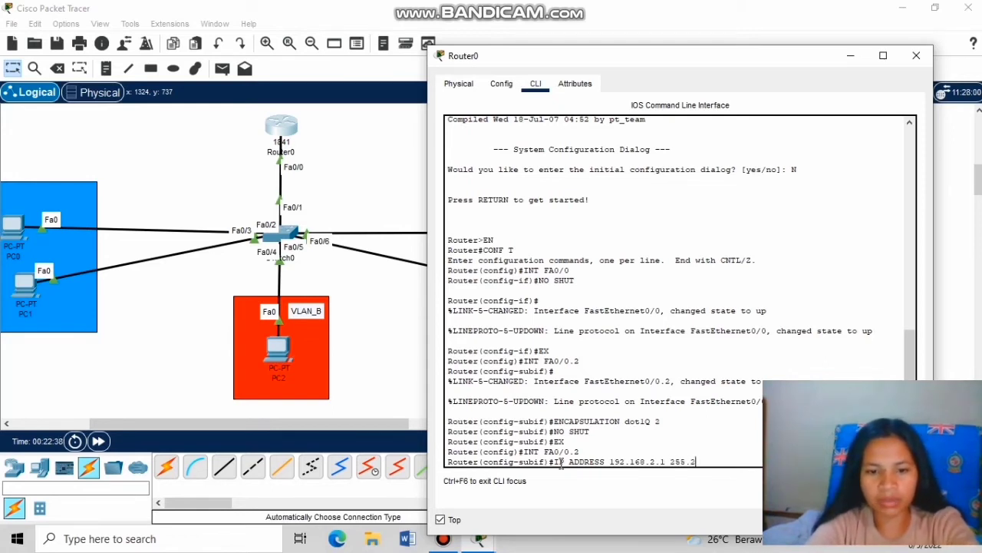
text(55.25)
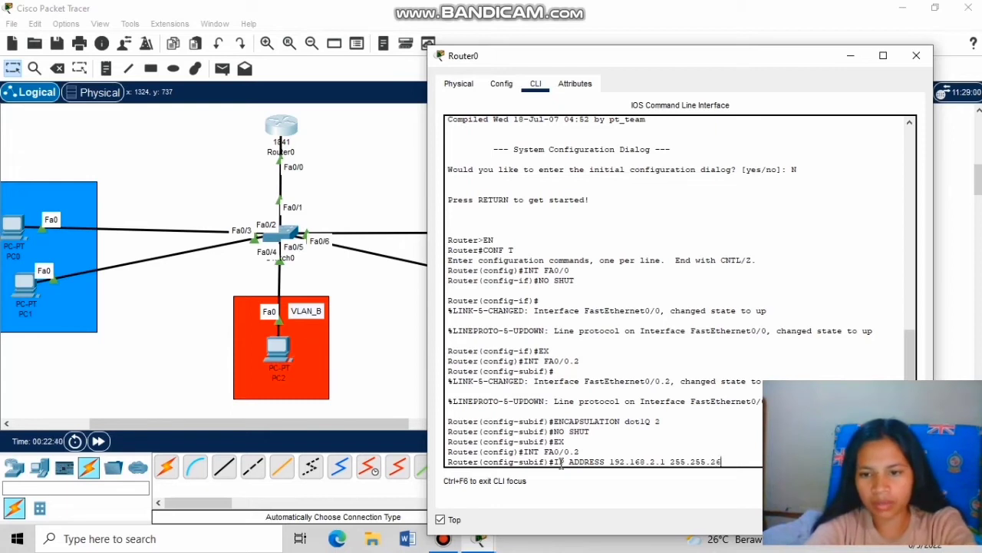
text(5.0)
key(Return)
text(EX)
key(Return)
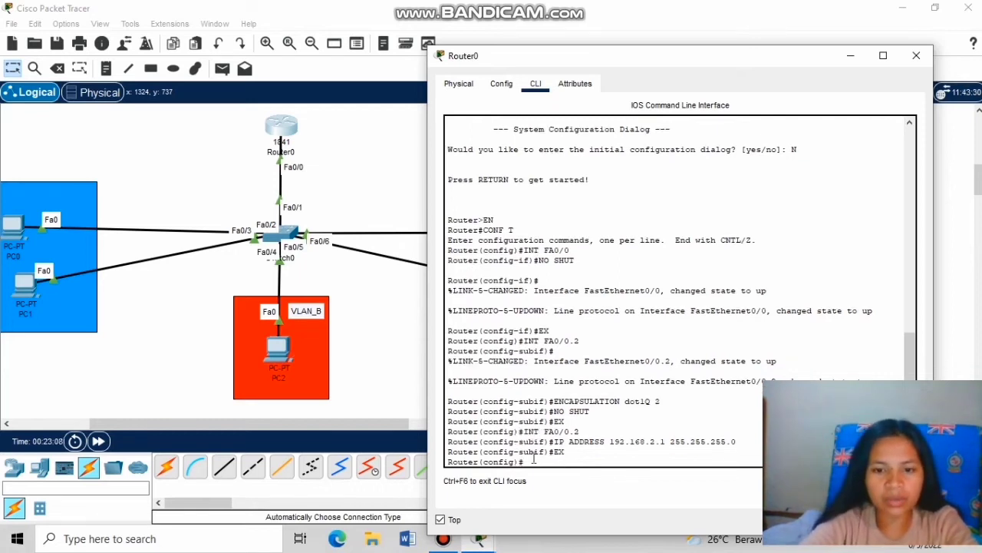
- Create subinterface FA0/0.3 on Router0 and set its encapsulation to dot1Q 3
text(INT)
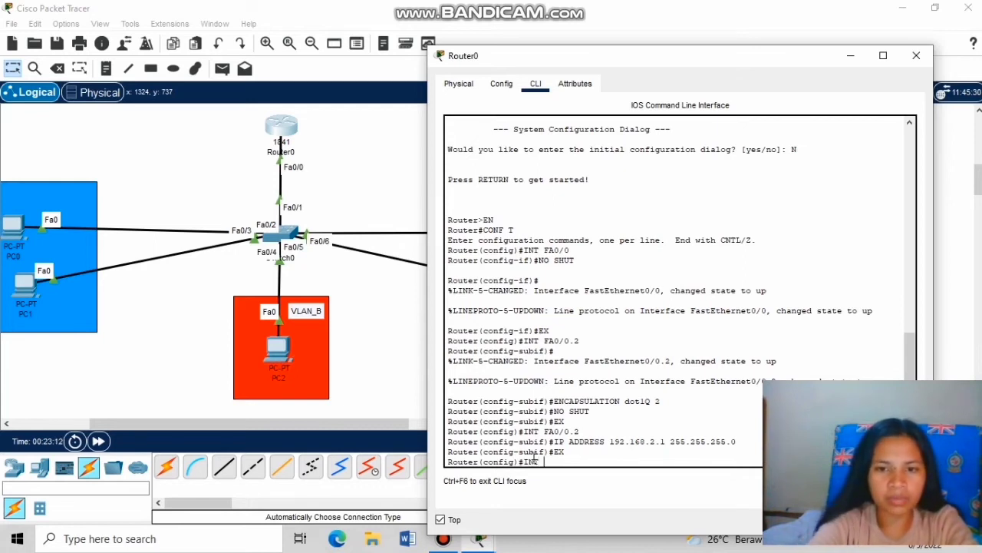
text( FA0/0.3)
key(Return)
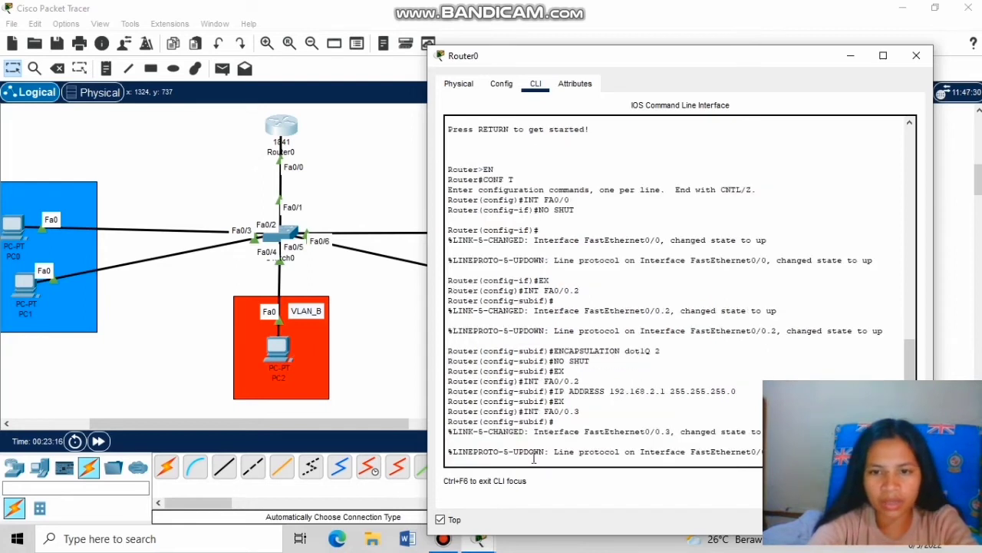
key(Return)
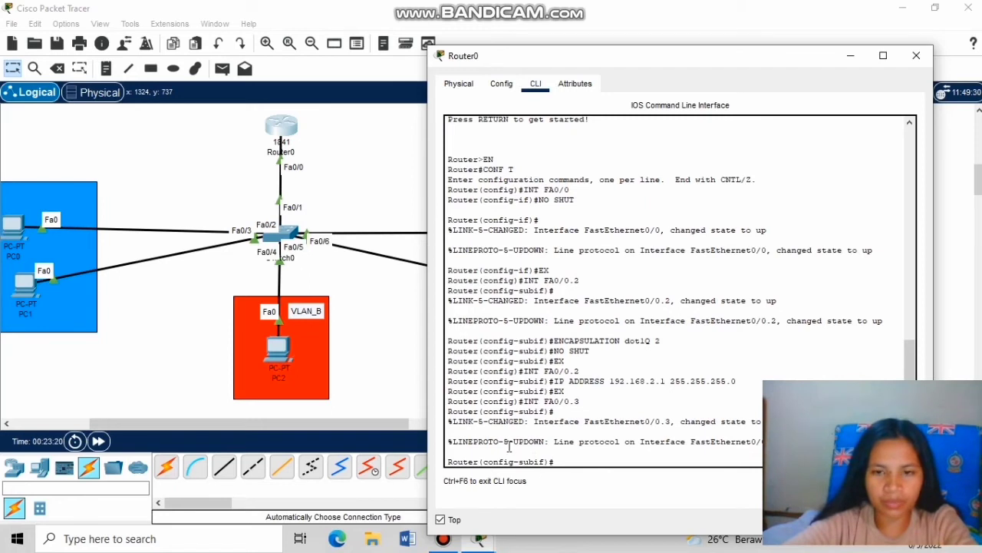
text(ENCAPSULATION dot1Q)
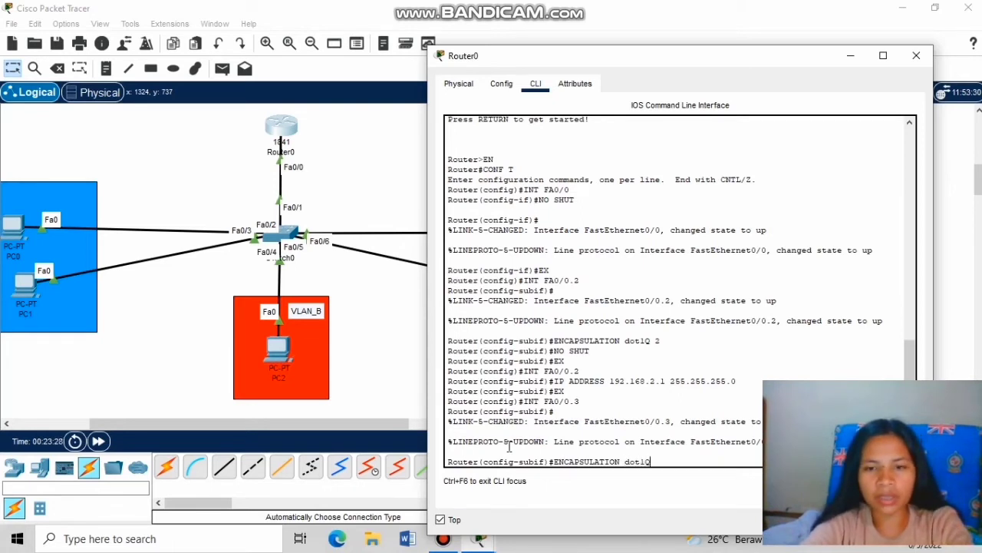
text( 3)
key(Return)
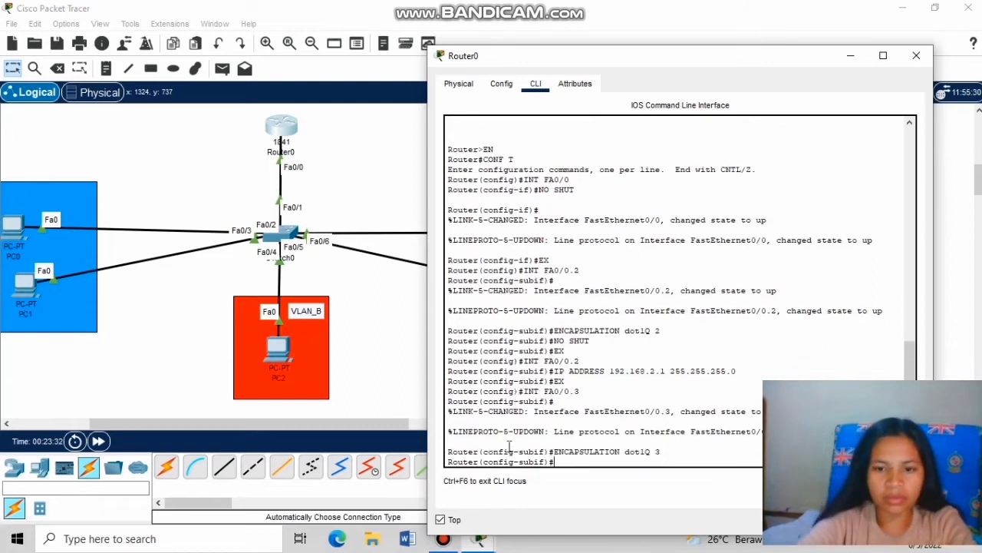
- Assign IP address 192.168.3.1 with mask 255.255.255.0 to subinterface FA0/0.3 and close Router0's window
text(IP ADD)
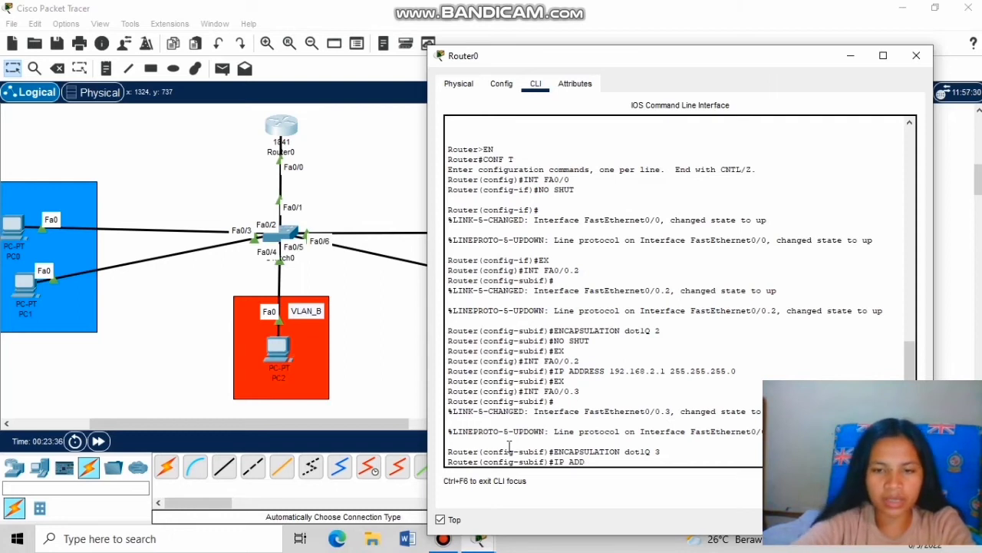
text( 192.168.3.1)
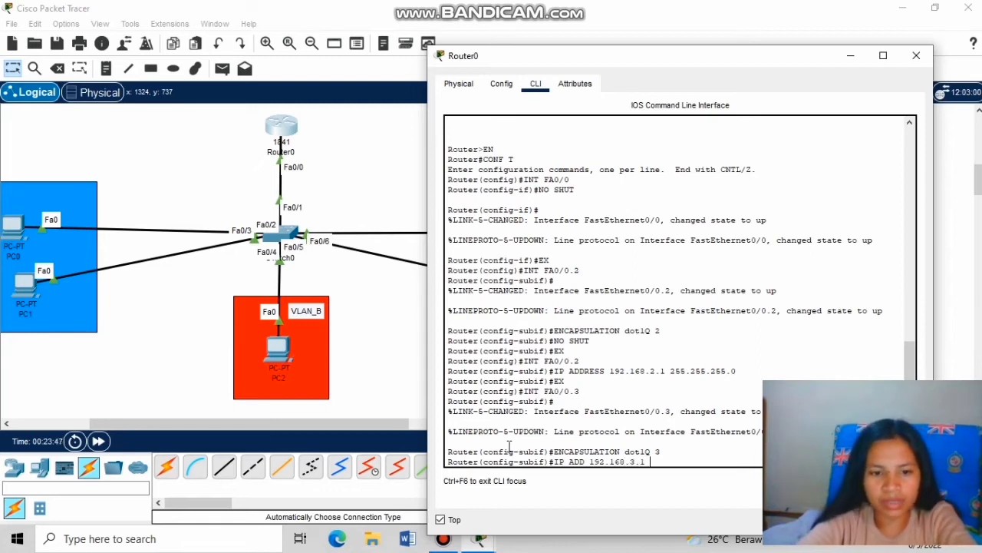
text( 255.25)
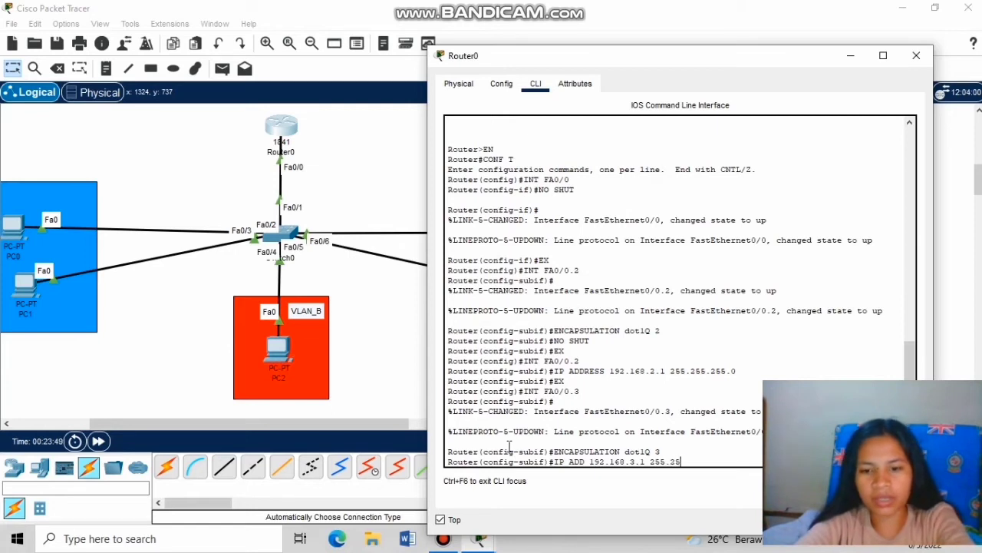
text(5.255.0)
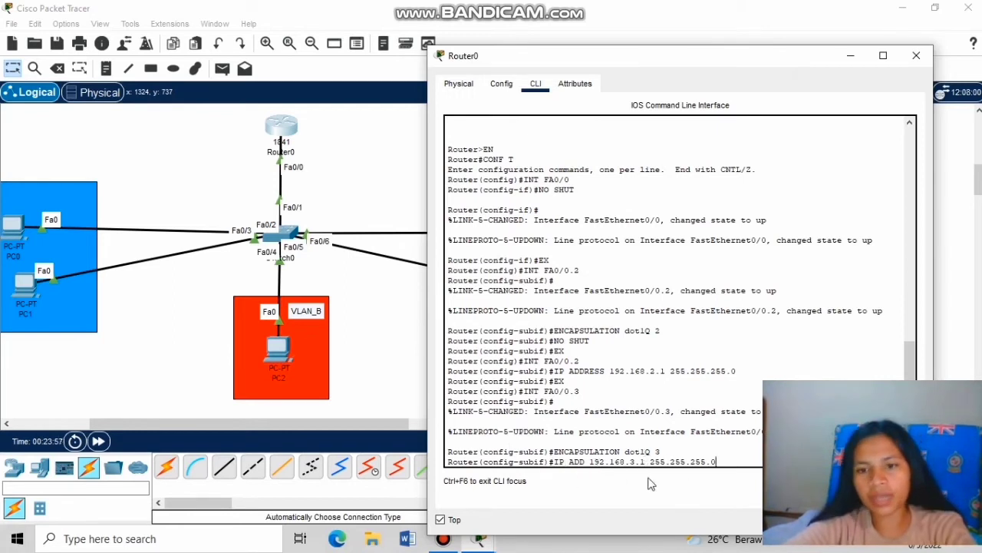
key(Return)
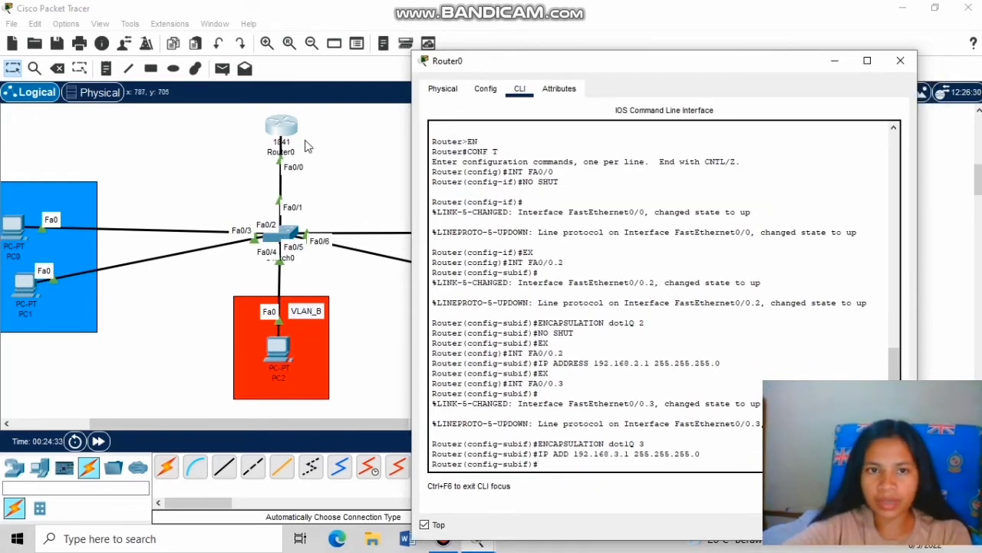
click(901, 60)
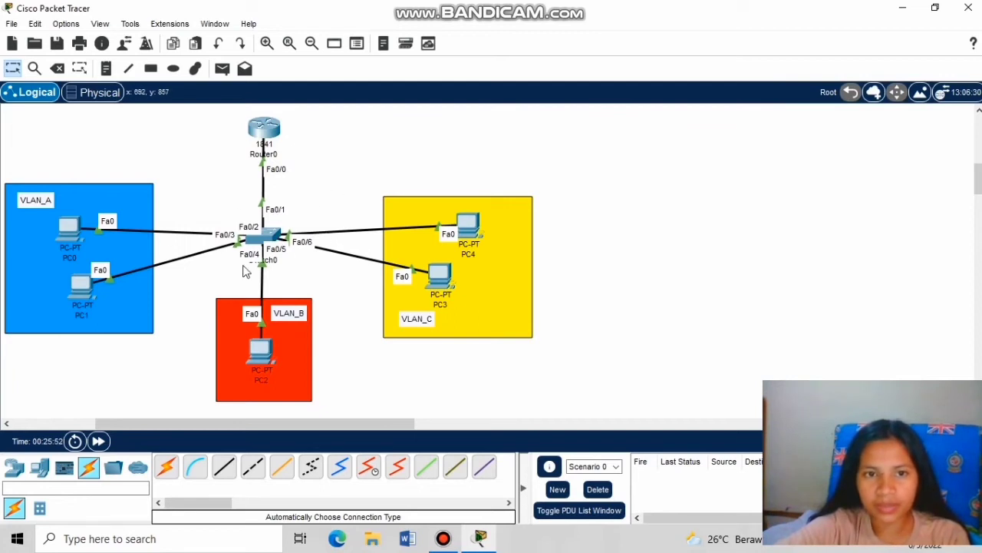
- Open Switch0's command line and enter global configuration mode with EN and CONF T
click(273, 239)
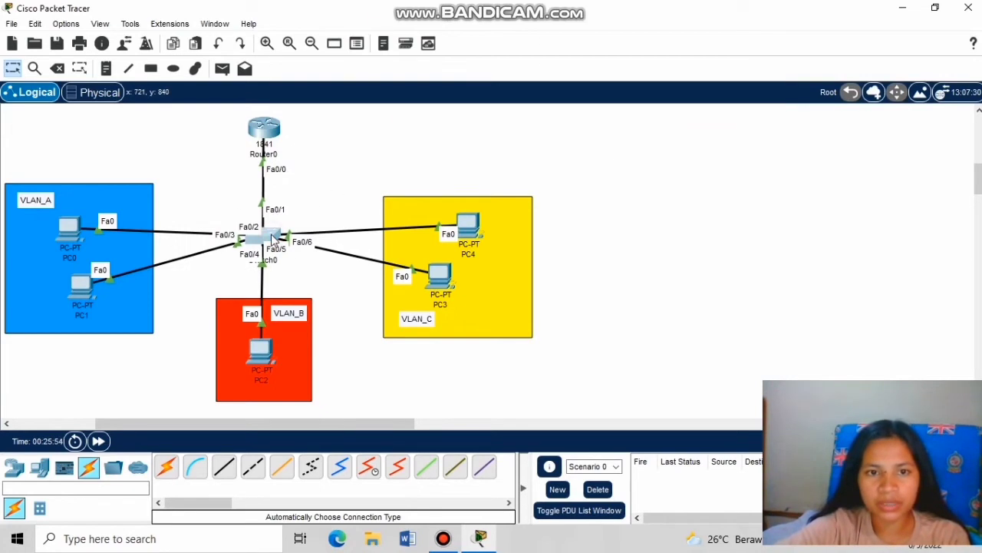
click(349, 45)
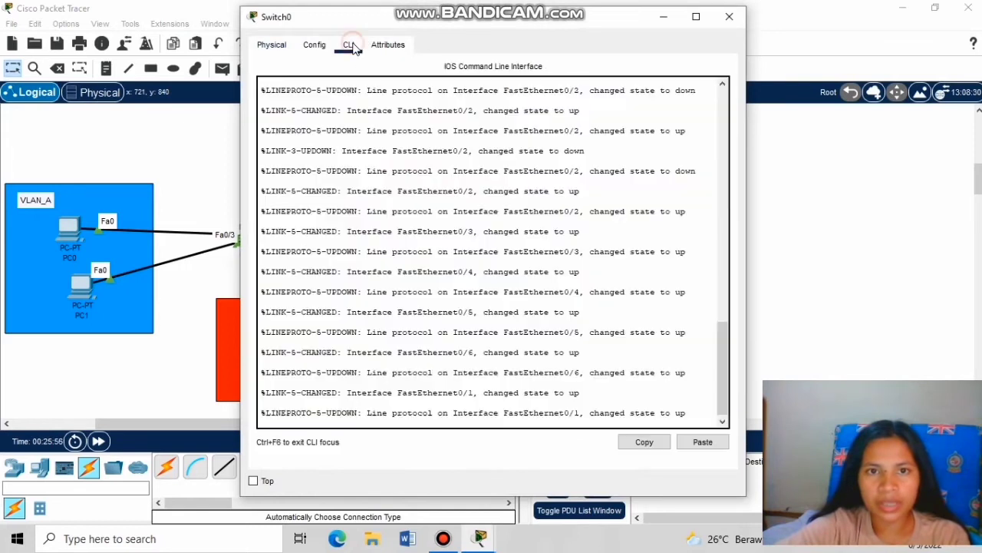
drag(422, 25, 673, 61)
key(Return)
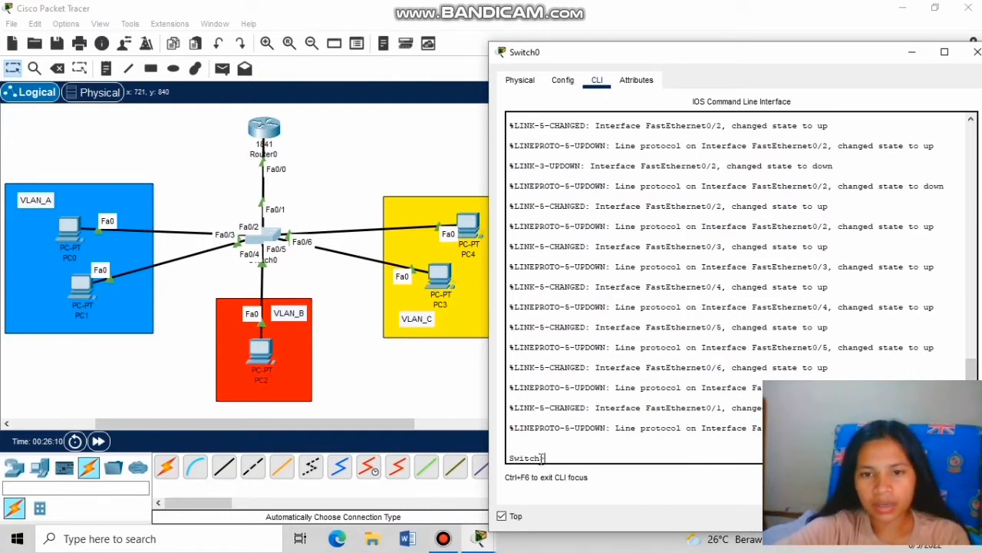
text(EN)
key(Return)
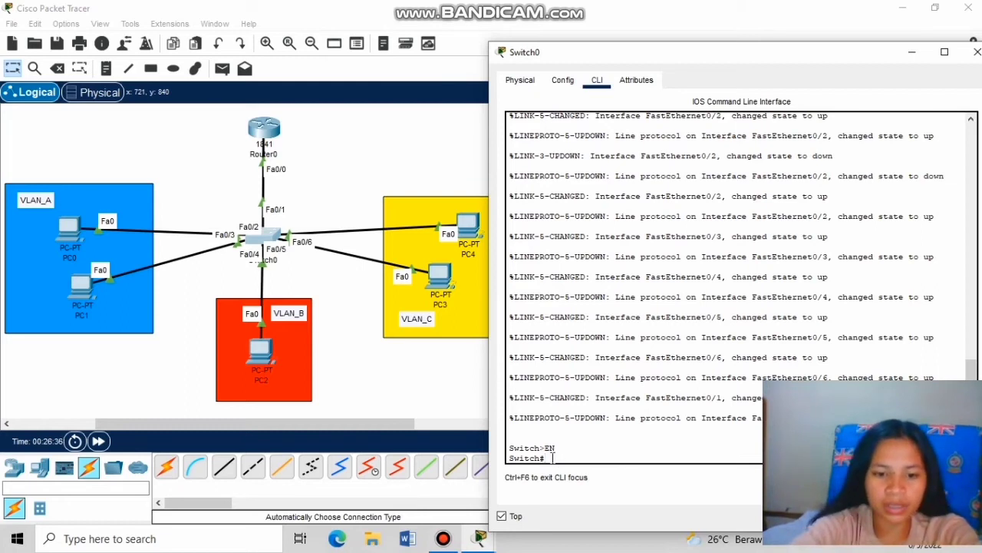
text(CONF)
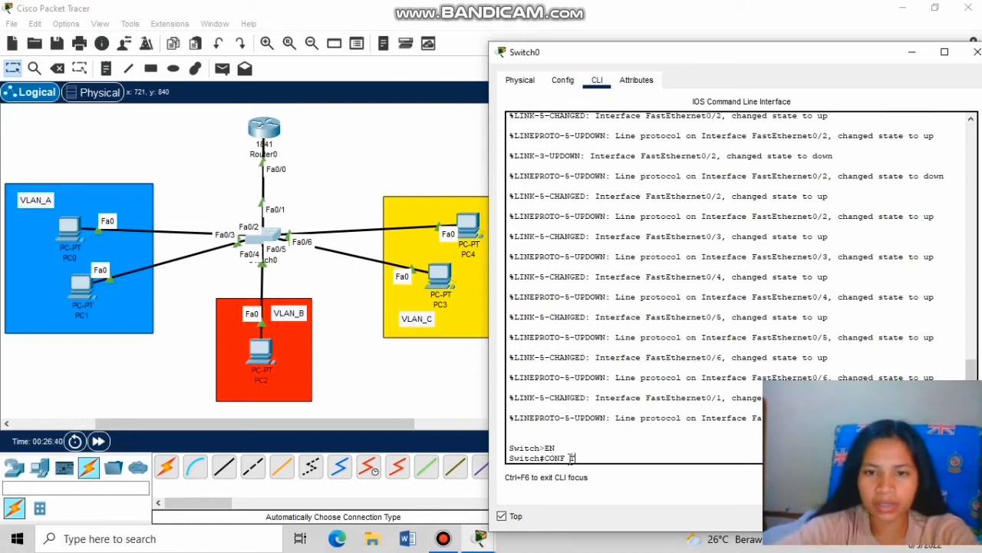
text( T)
key(Return)
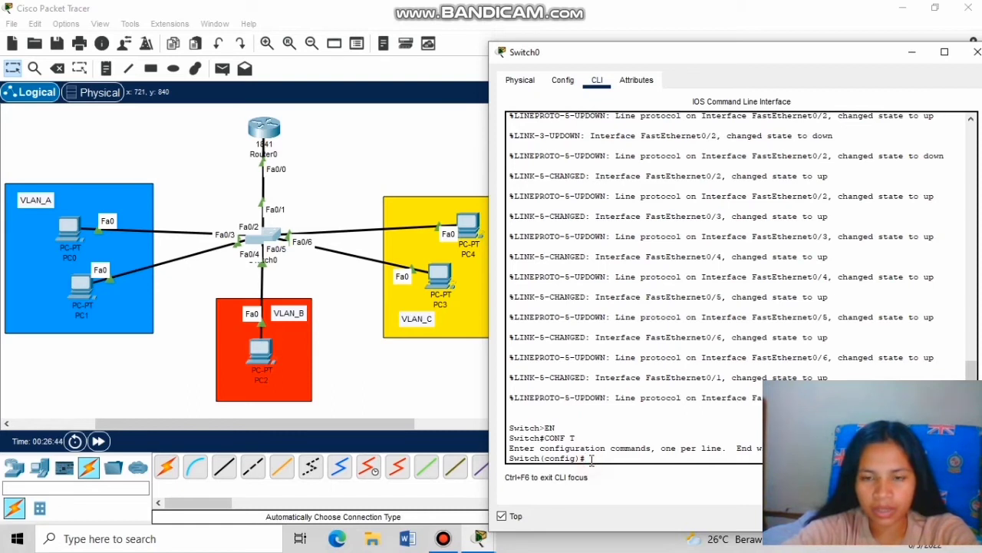
- Set Switch0's interface FA0/1 to trunk mode with SW MODE TRUNK
text(INT)
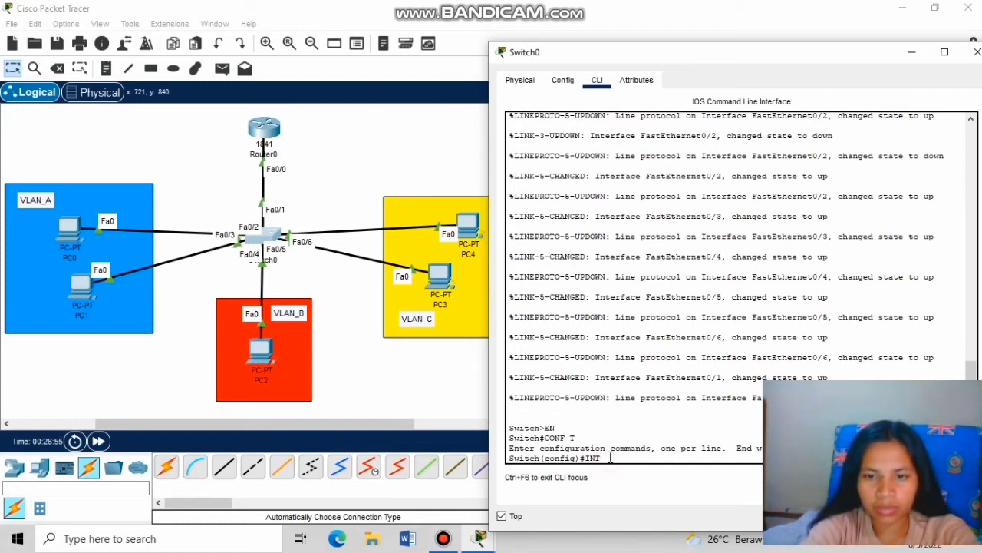
text(FA0)
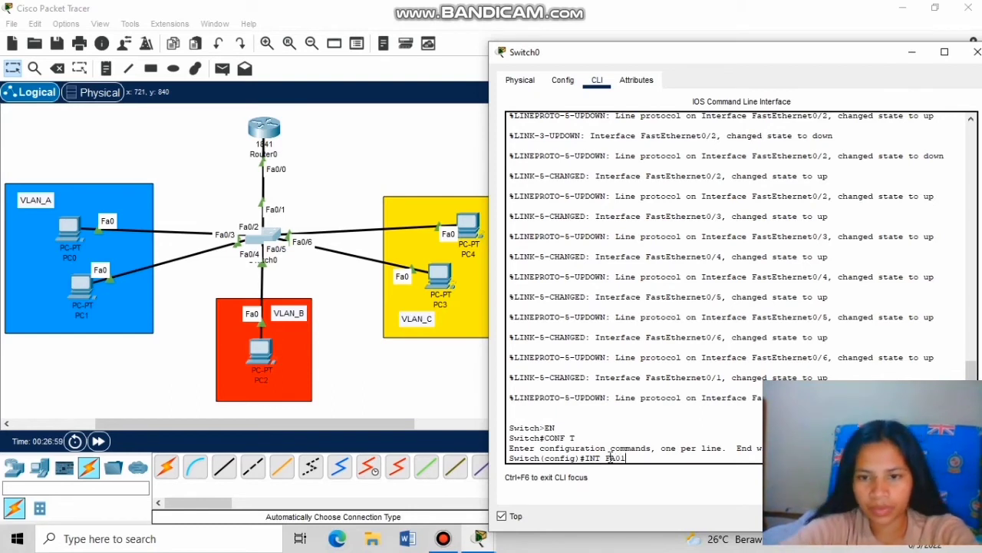
text(/)
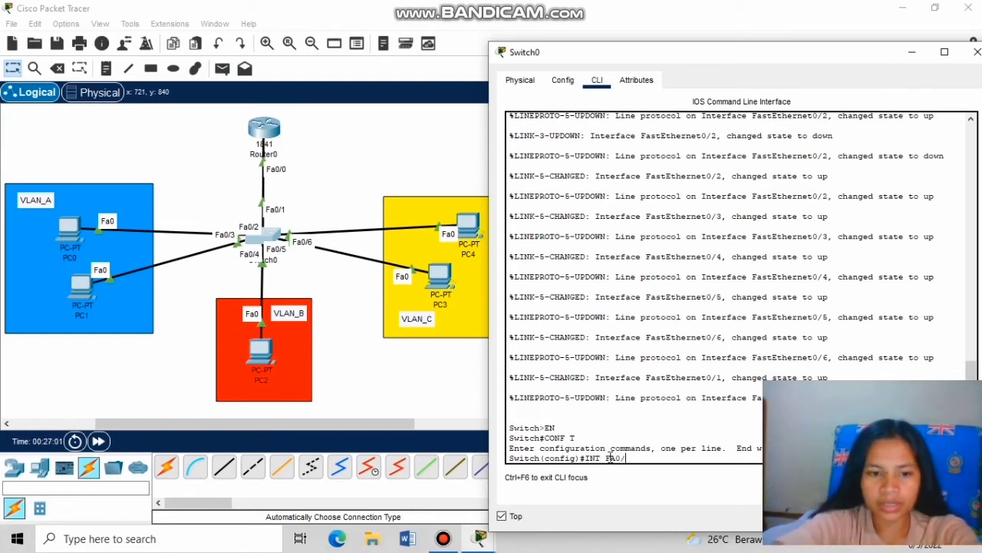
text(1)
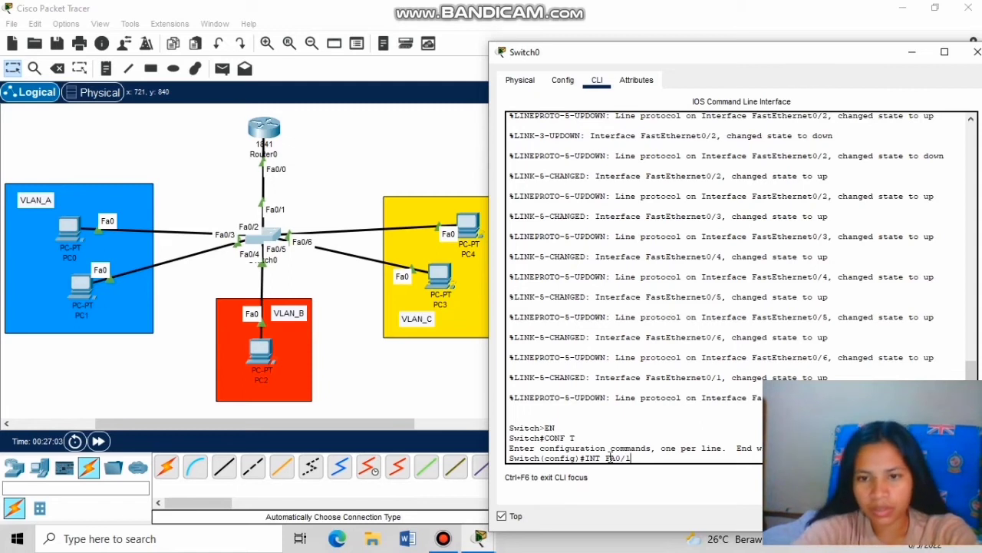
key(Return)
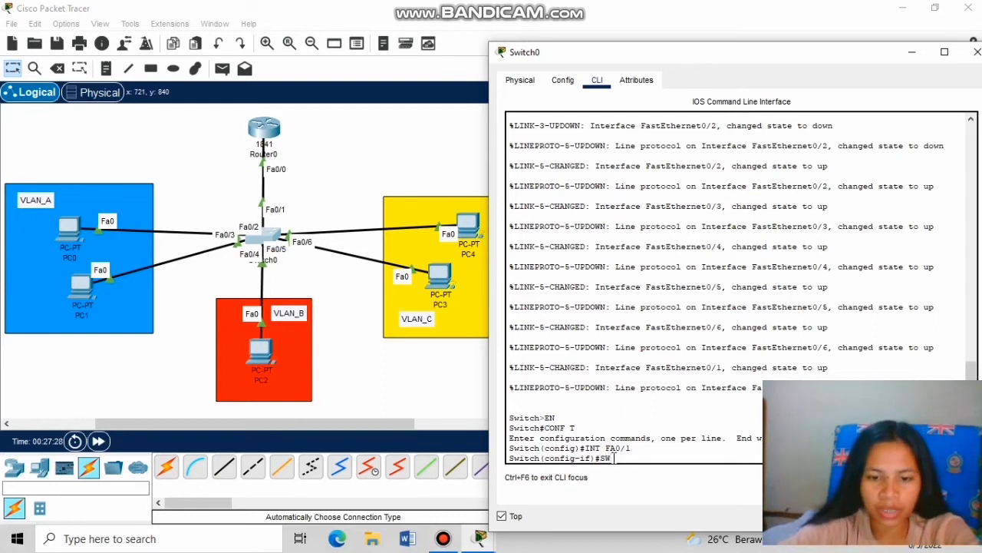
text(MO)
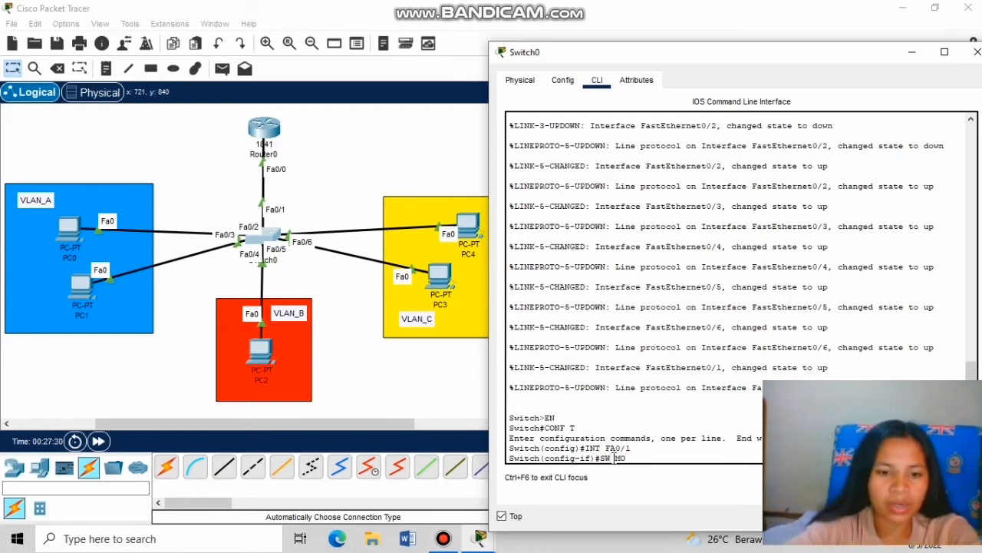
text(DE TRUNK)
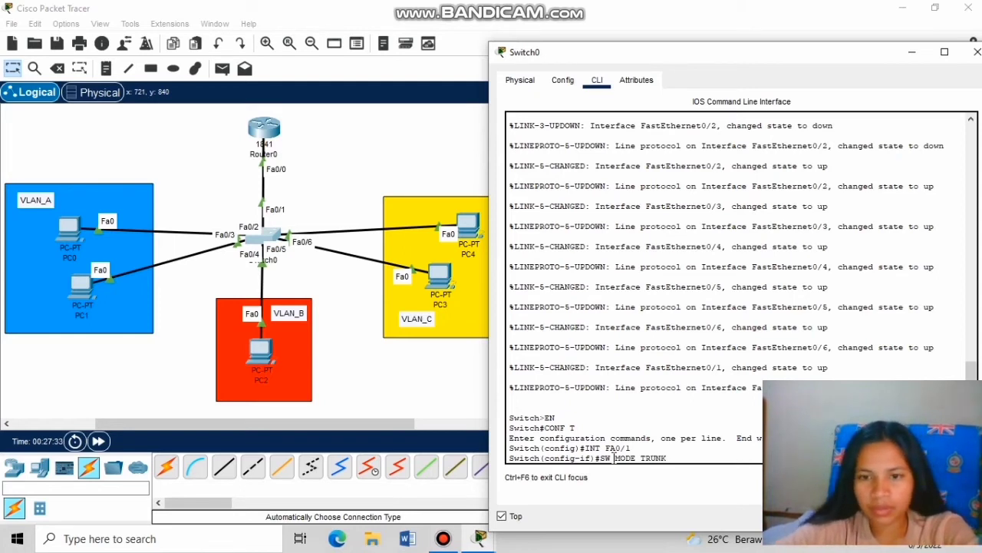
key(Return)
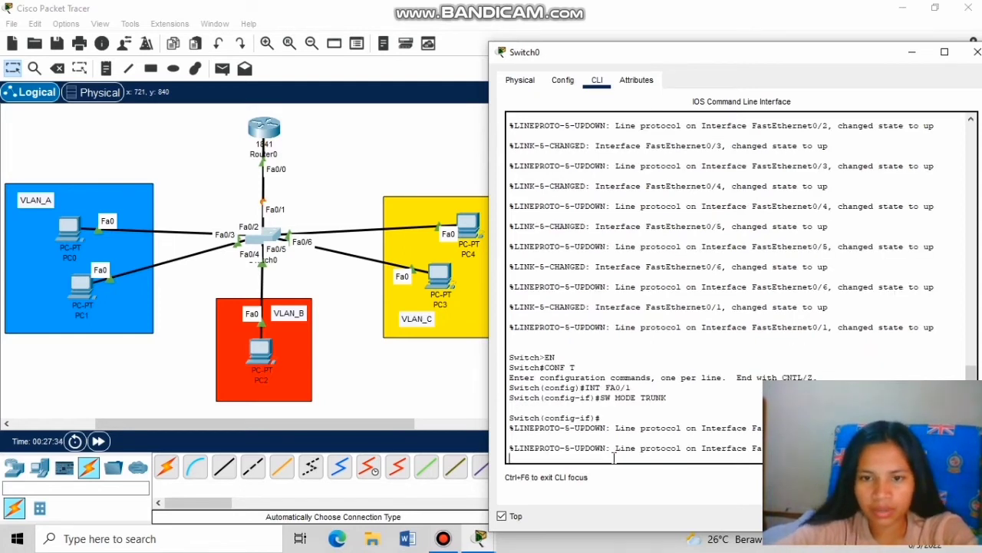
- Exit Switch0's interface and global configuration modes and enter VLAN database mode with VLAN DATABASE
key(Return)
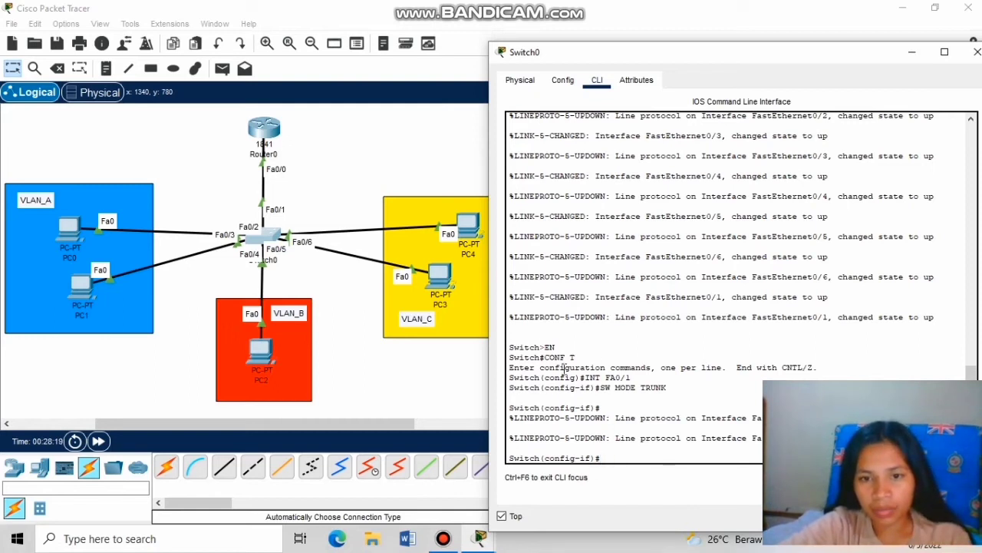
text(EX)
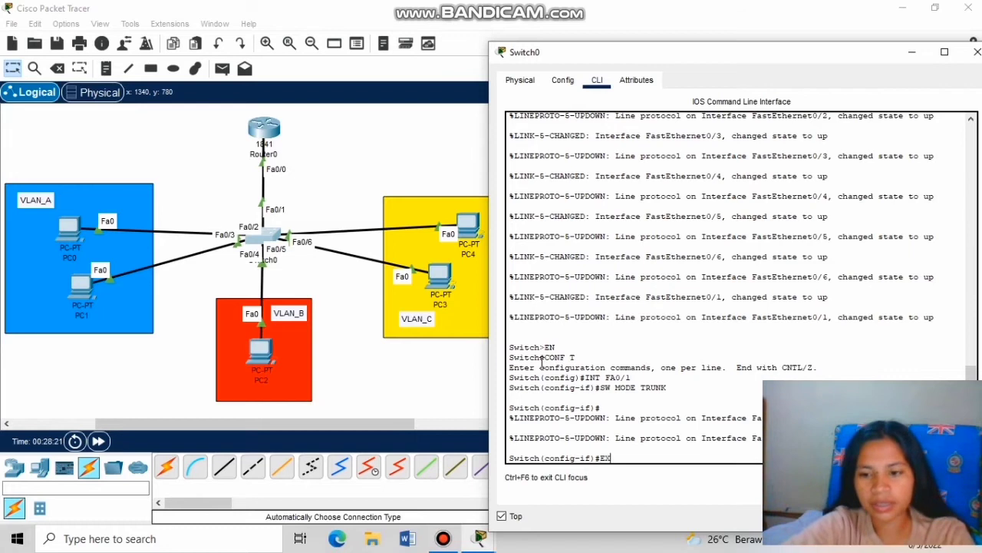
key(Return)
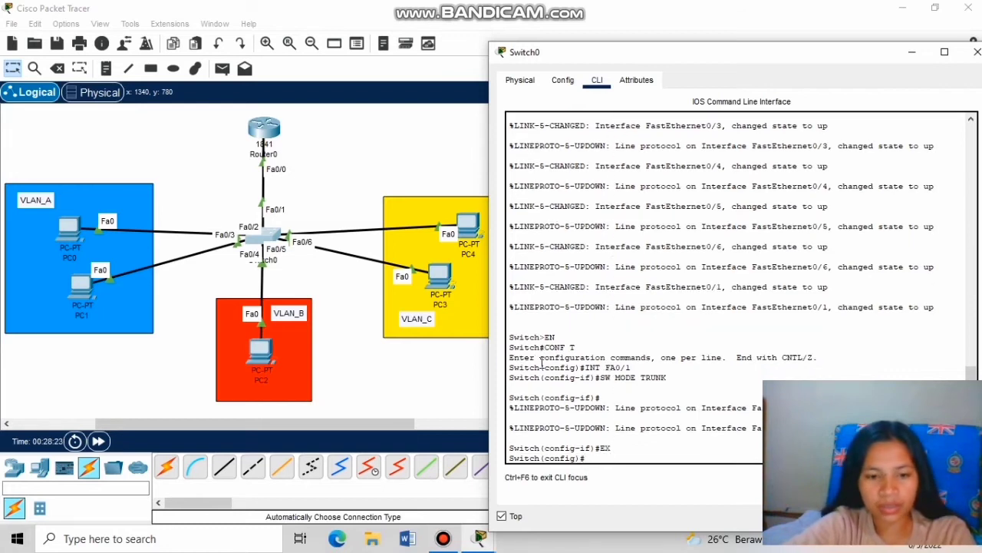
text(EX)
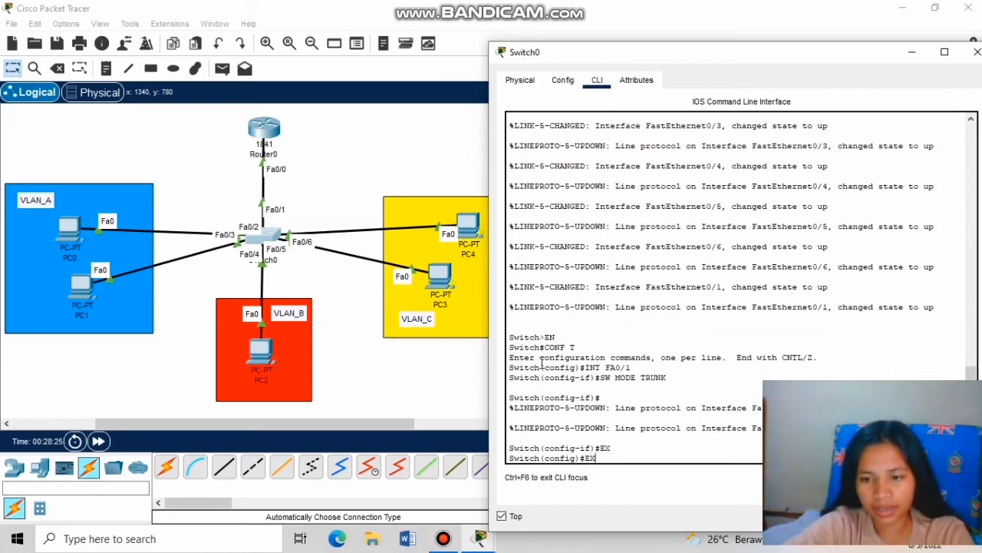
key(Return)
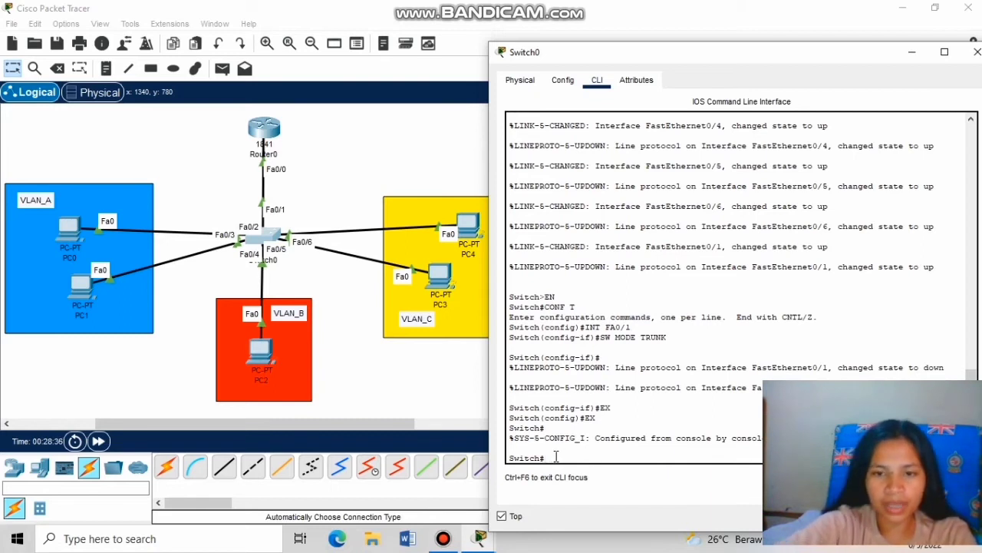
text(VLAN DATABASE)
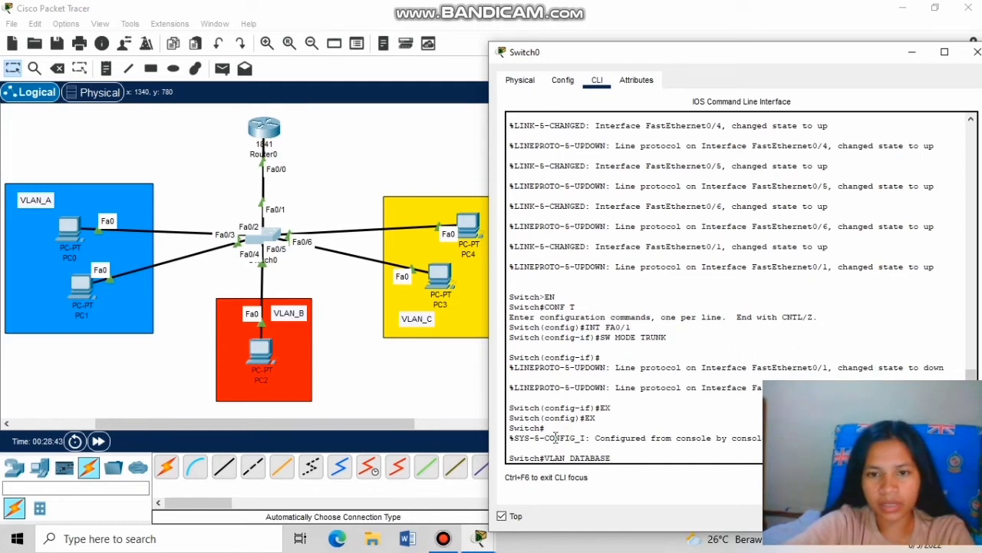
key(Return)
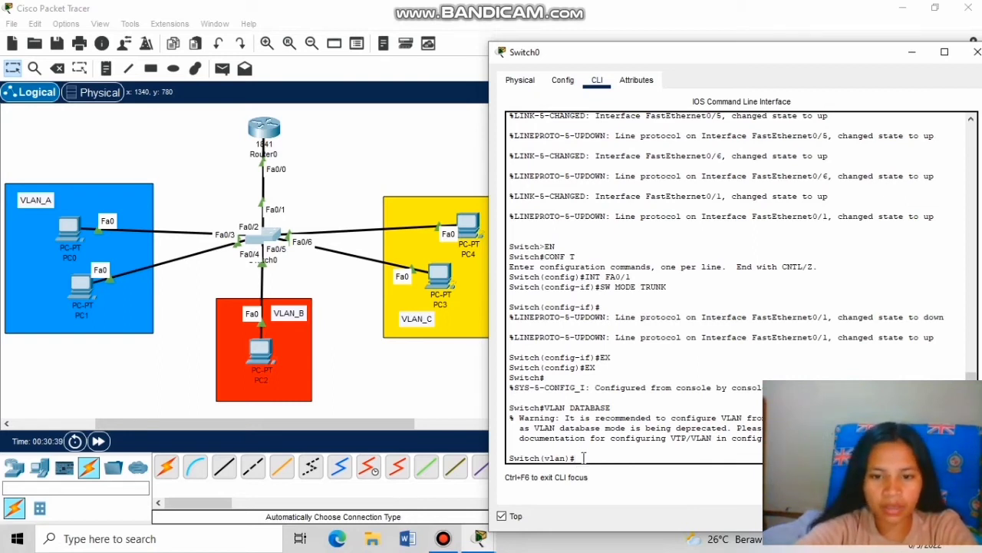
- Add VLAN 2 with the name VLAN_A to Switch0's VLAN database
text(VLAN 2 NAME)
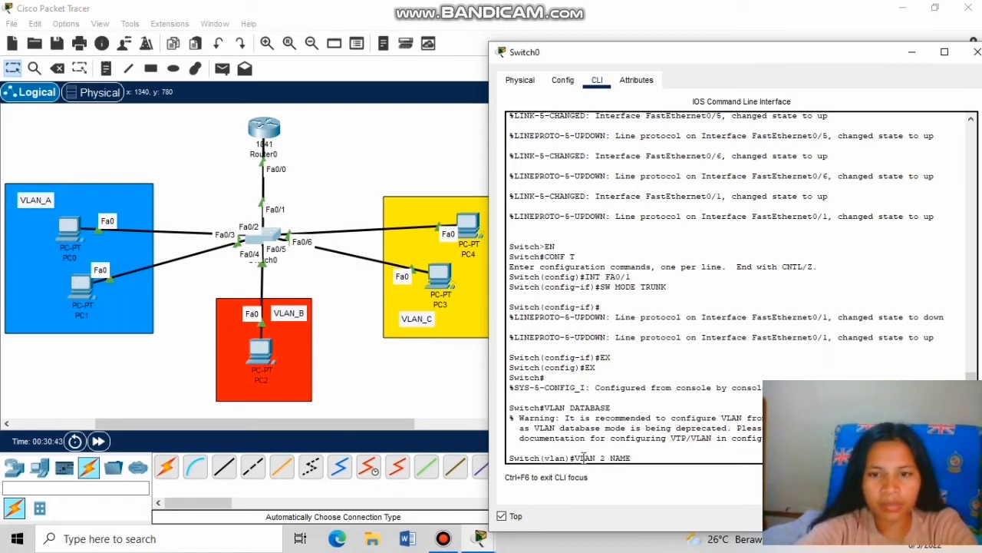
text( VLAN_)
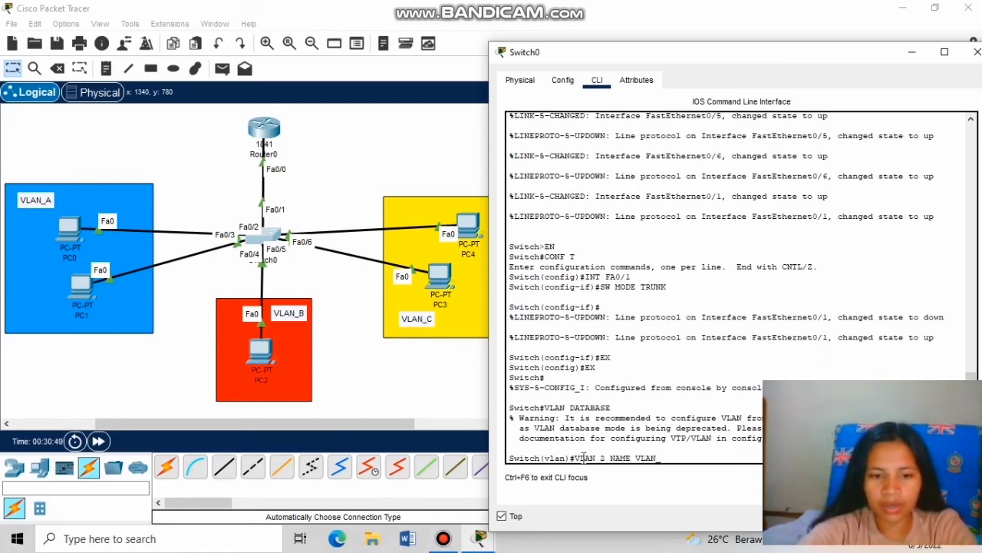
text(A)
key(Return)
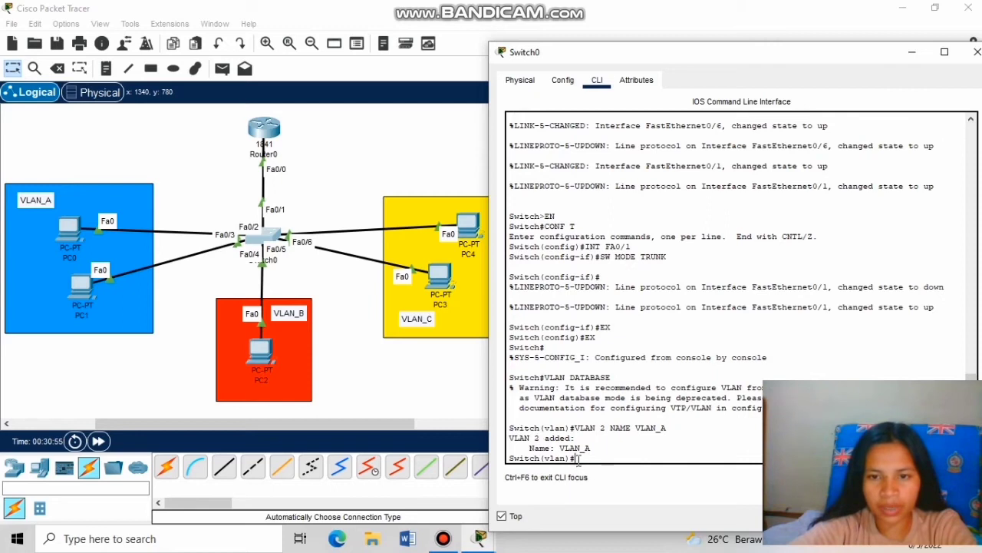
- Add VLAN 3 with the name VLAN_B to Switch0's VLAN database
text(VLAN)
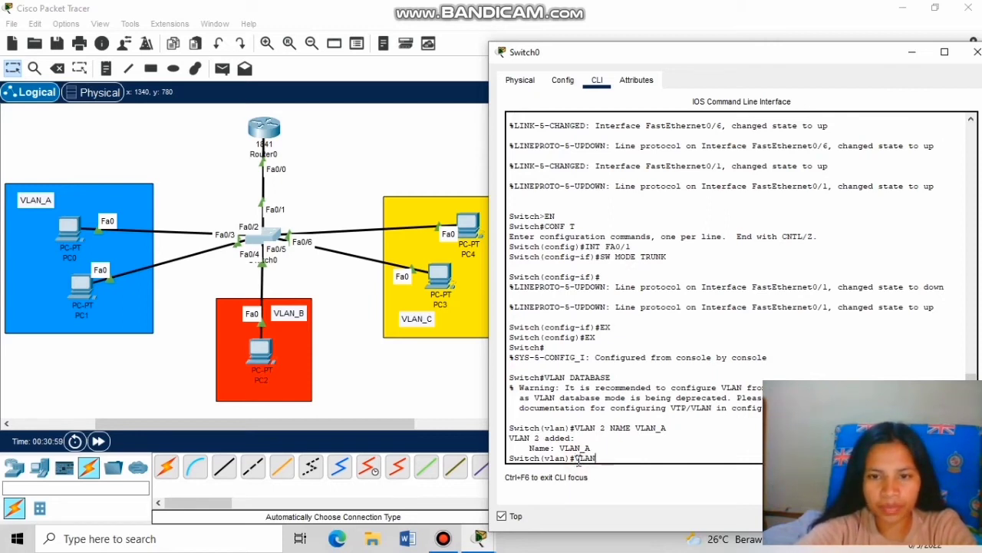
text( 3 NA)
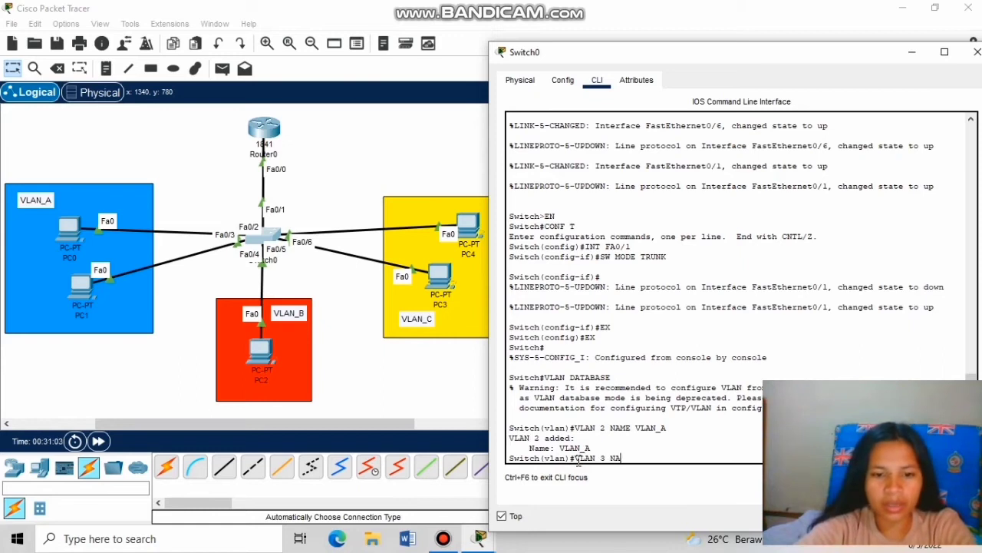
text(ME VLAN)
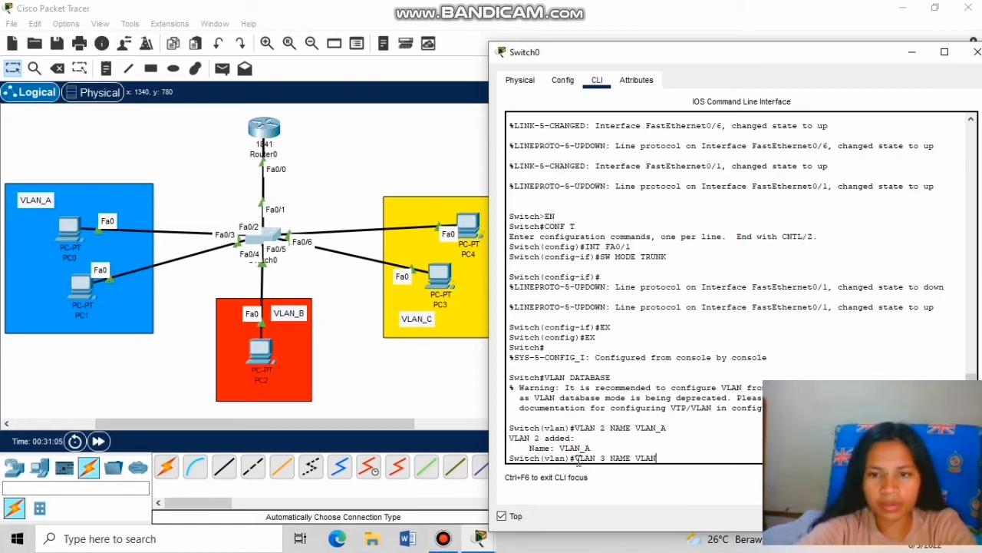
text(_B)
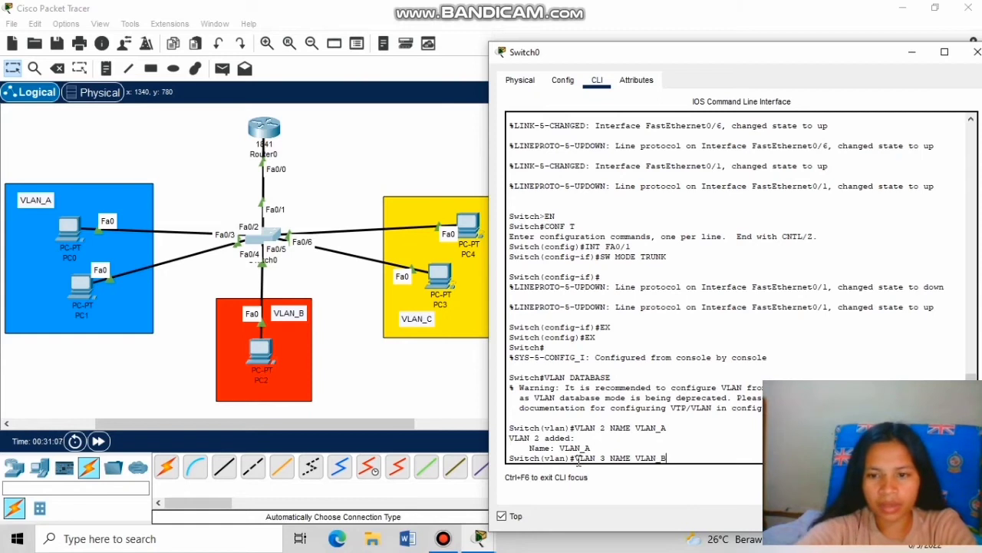
key(Return)
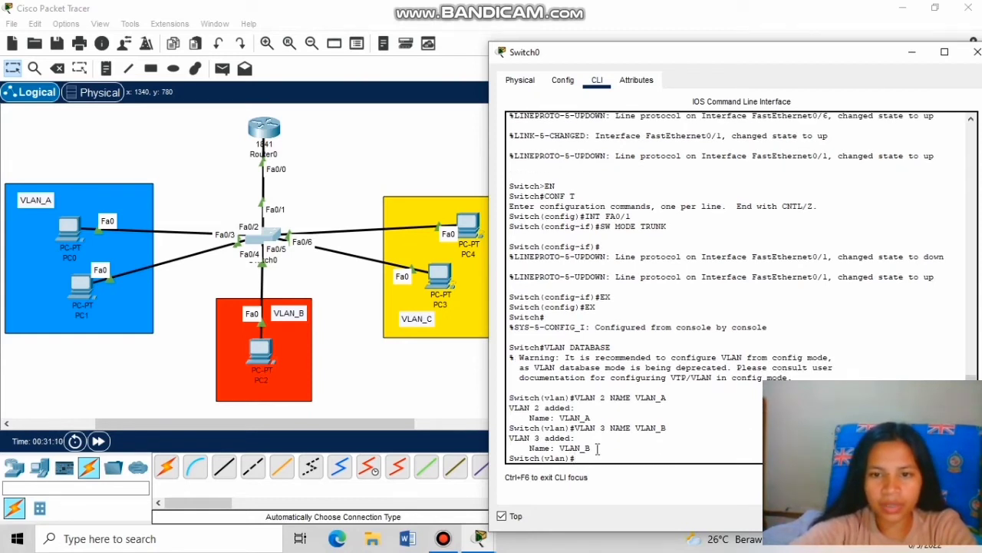
- Add VLAN 4 with the name VLAN_C to Switch0's VLAN database, and exit VLAN database mode
text(VLAN)
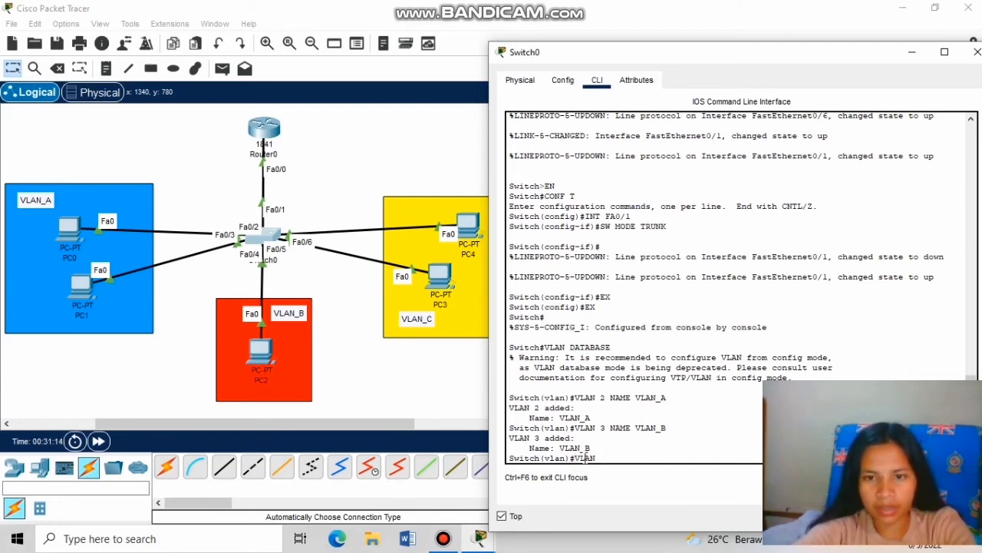
text( 4 )
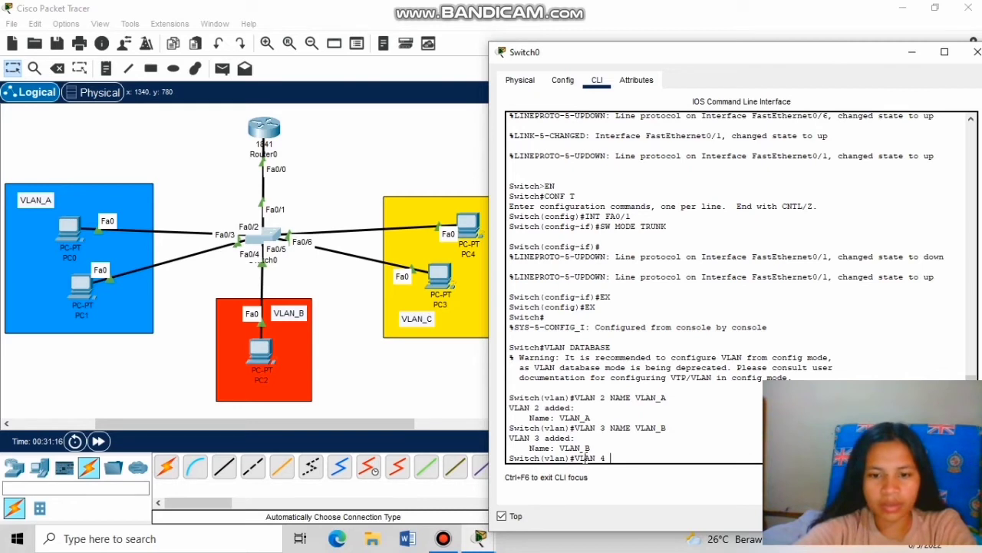
text(NAM)
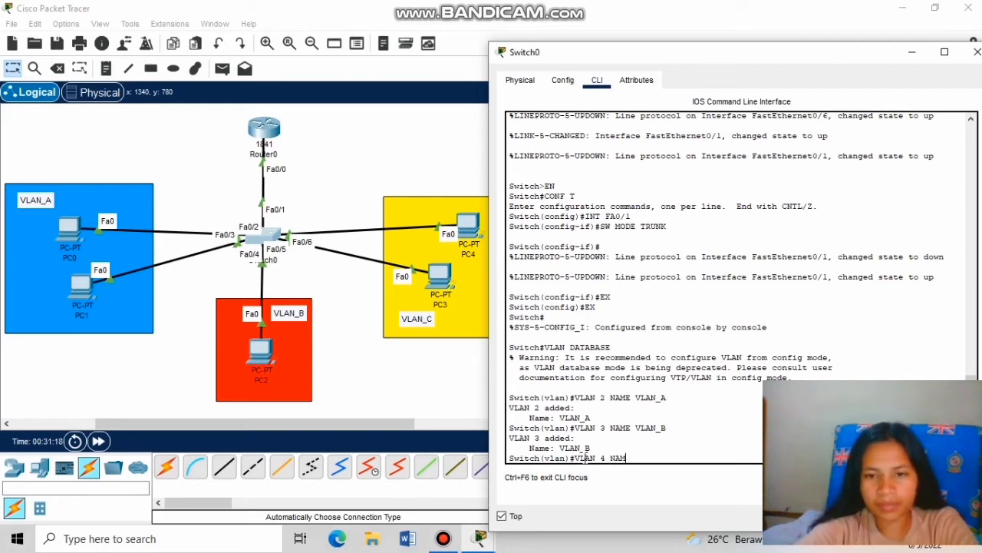
text(E VL)
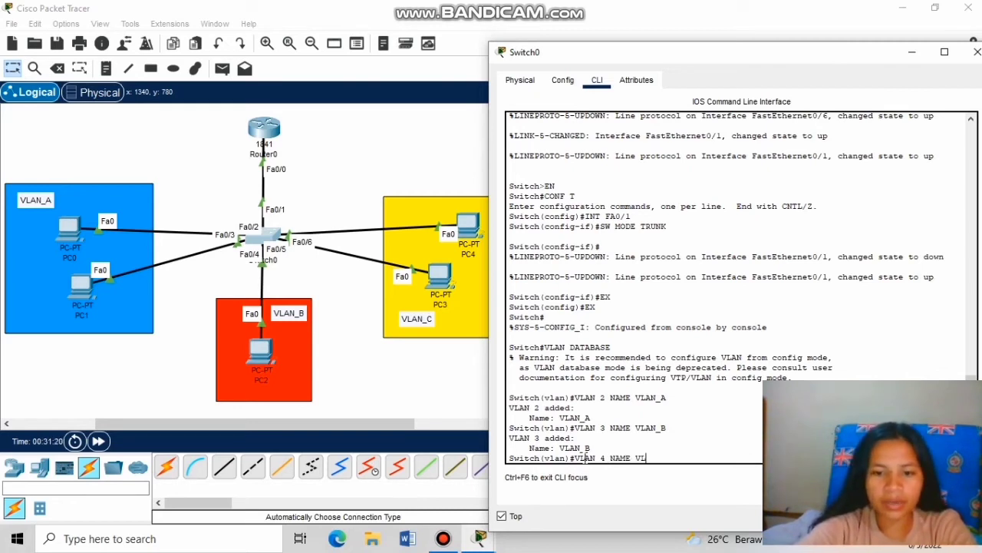
text(AN_C)
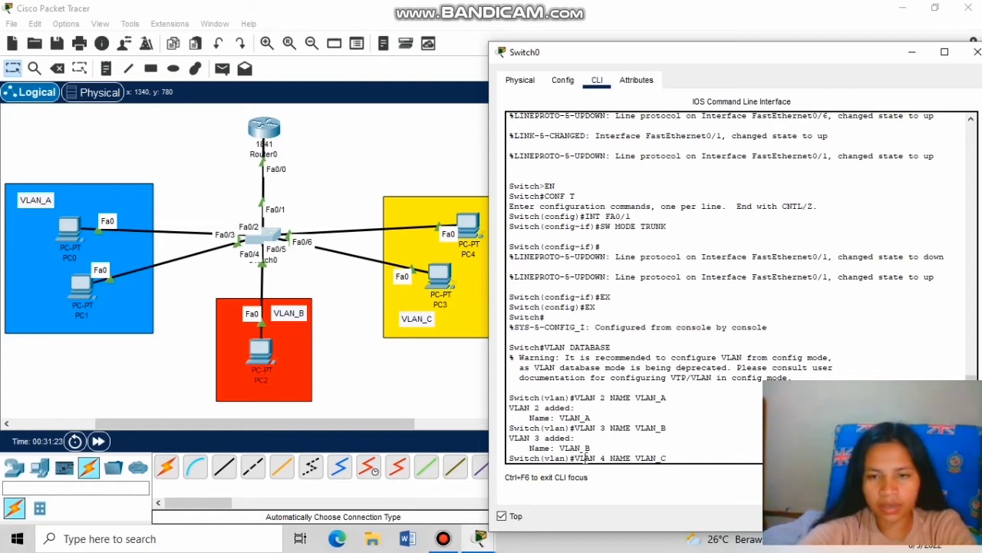
key(Return)
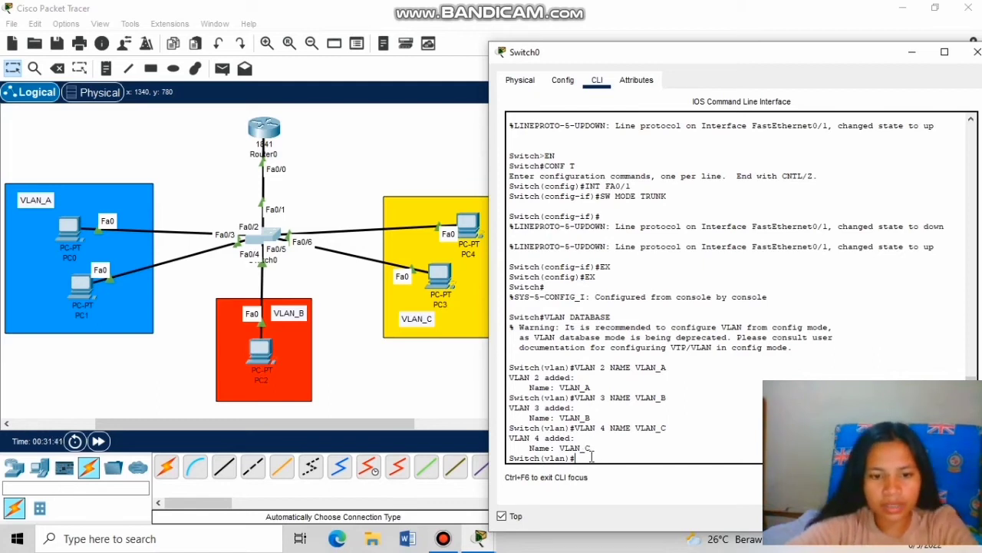
text(EX)
key(Return)
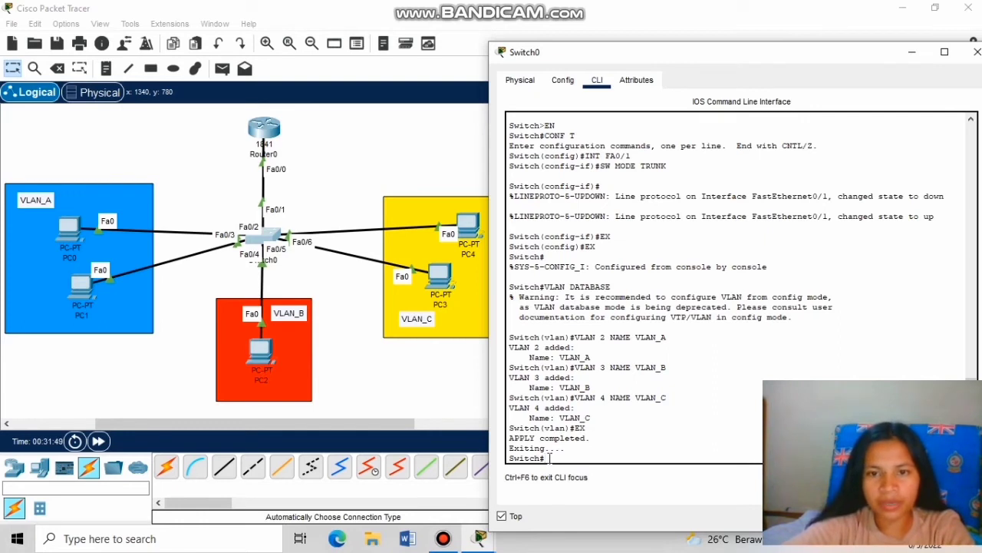
- Display Switch0's full VLAN table with SHOW VLAN to check the VLANs and their ports
text(SHOW VLAN)
key(Return)
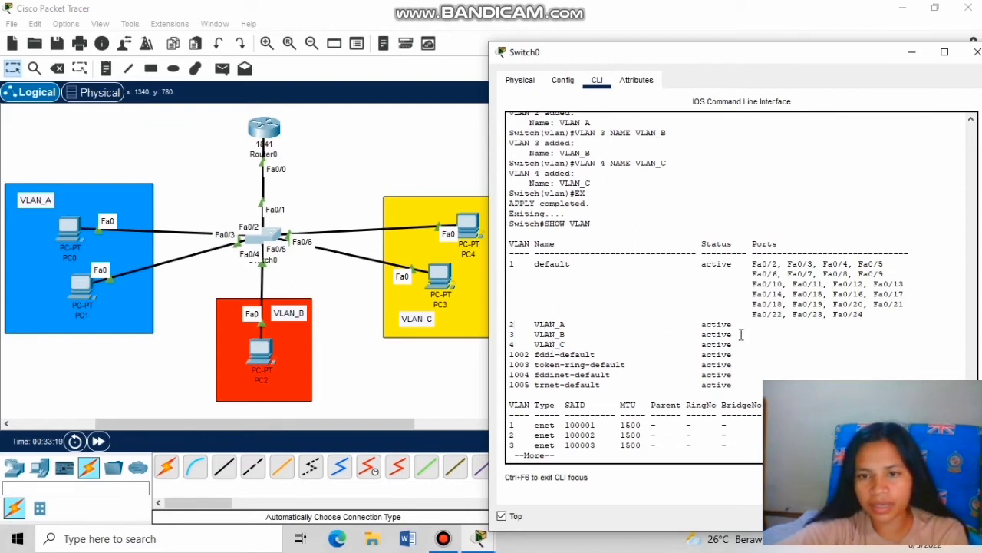
key(space)
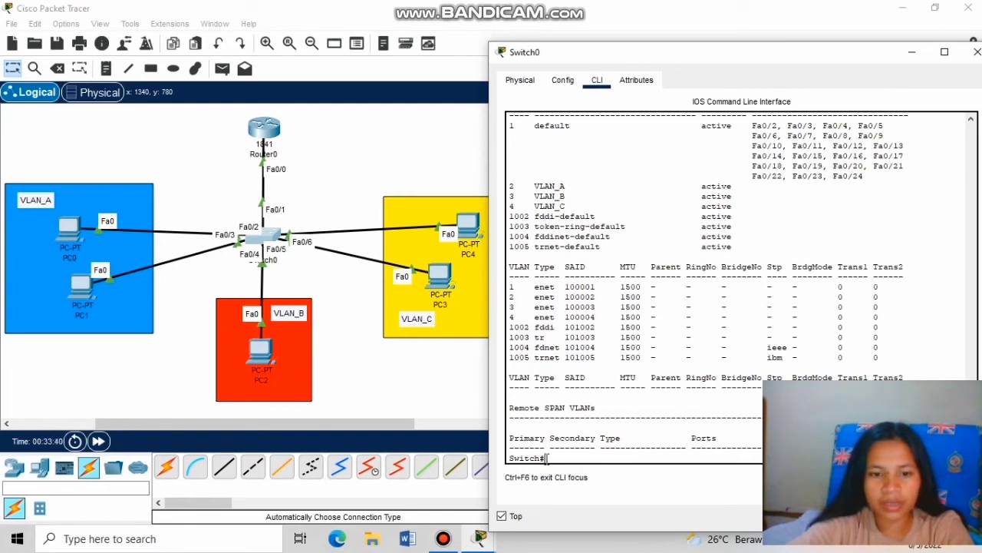
- Enter Switch0's global configuration mode with CONF T and select the interface range FA0/2-3 with INT RA
text(CONF T)
key(Return)
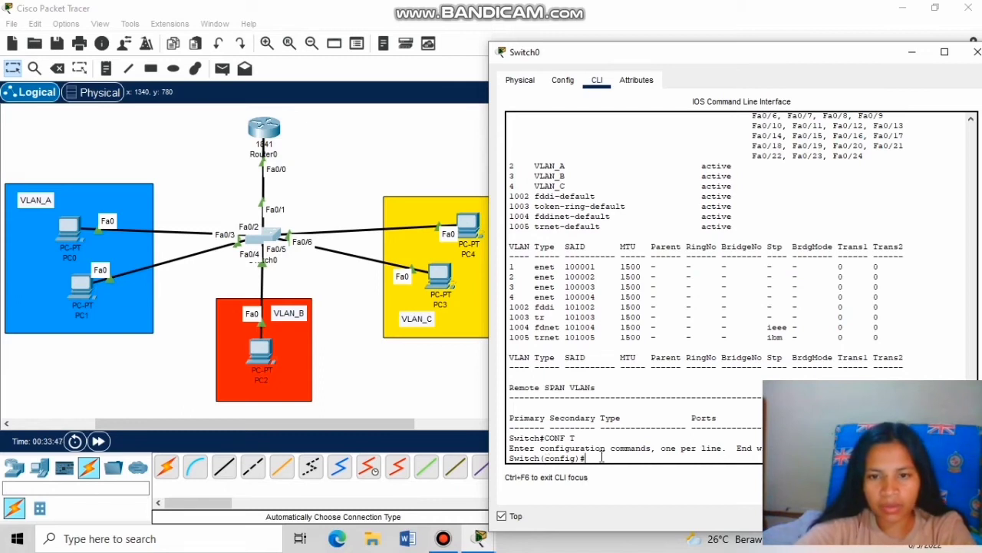
text(INT)
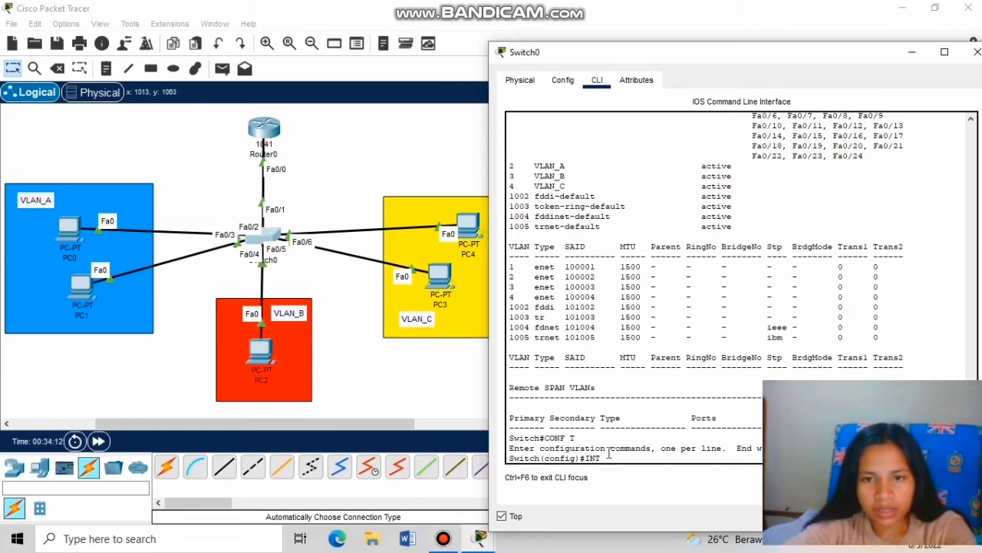
key(BackSpace)
key(BackSpace)
key(BackSpace)
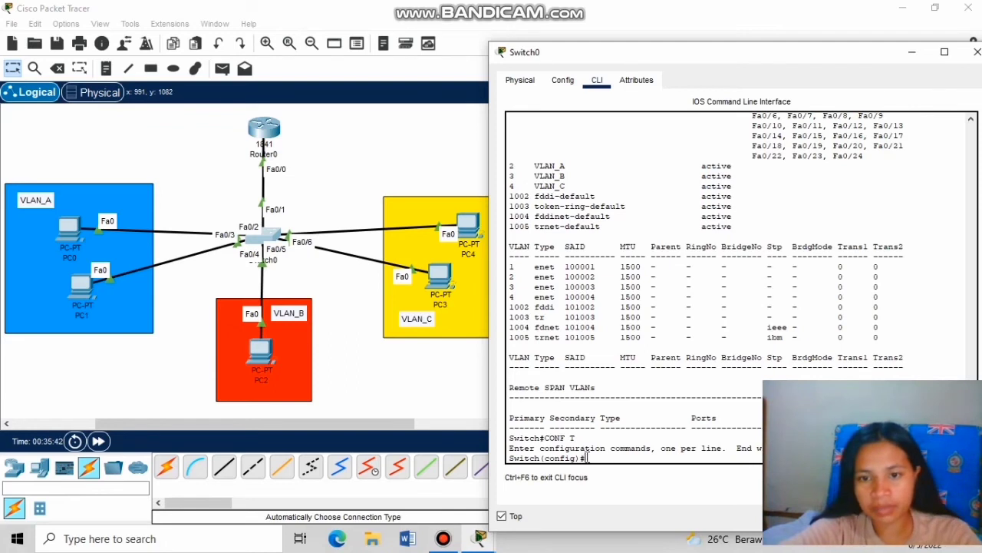
text(INT)
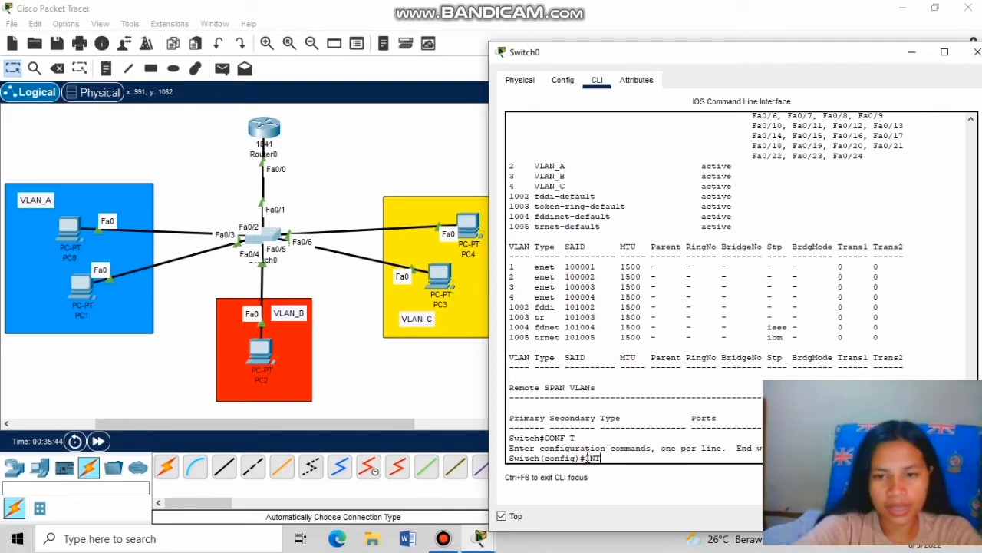
text( RA)
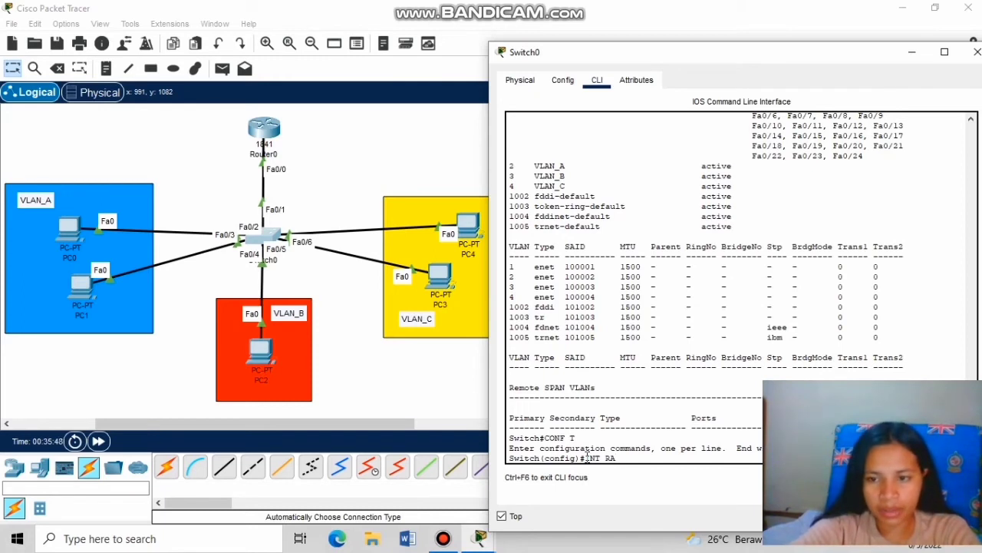
text( FA0/2-3)
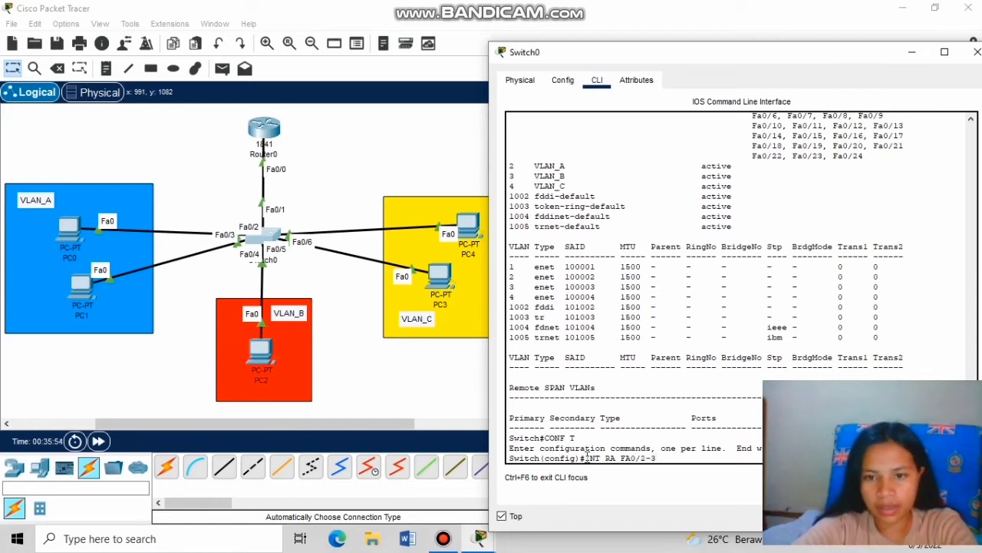
key(Return)
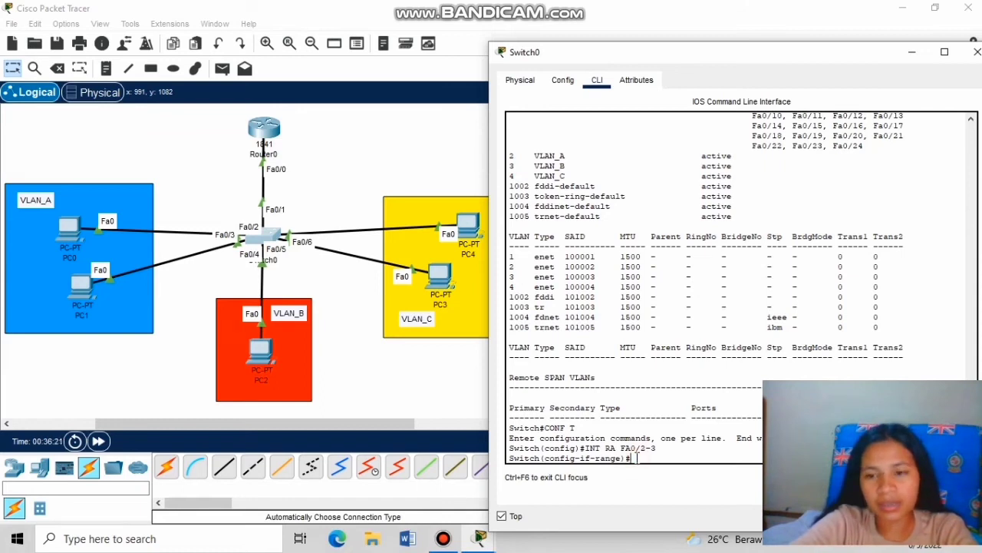
- Set the selected FA0/2-3 interface range to access mode with SW MODE ACCESS
text(SW)
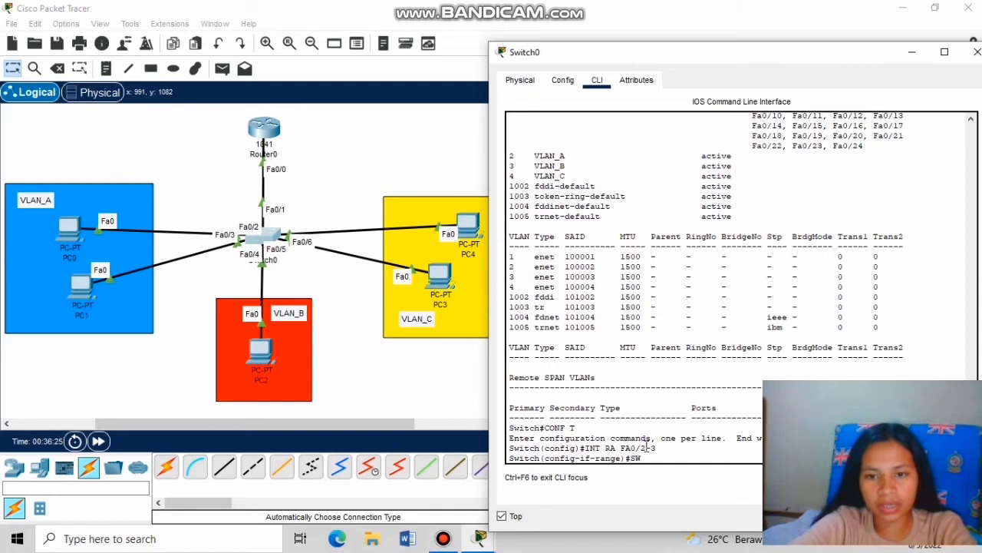
text( MODE )
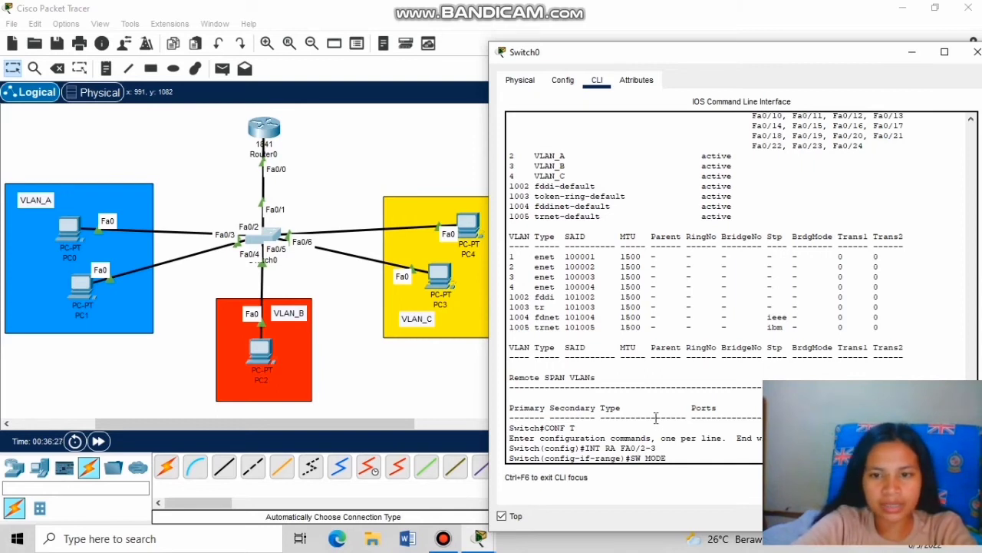
text(ACCE)
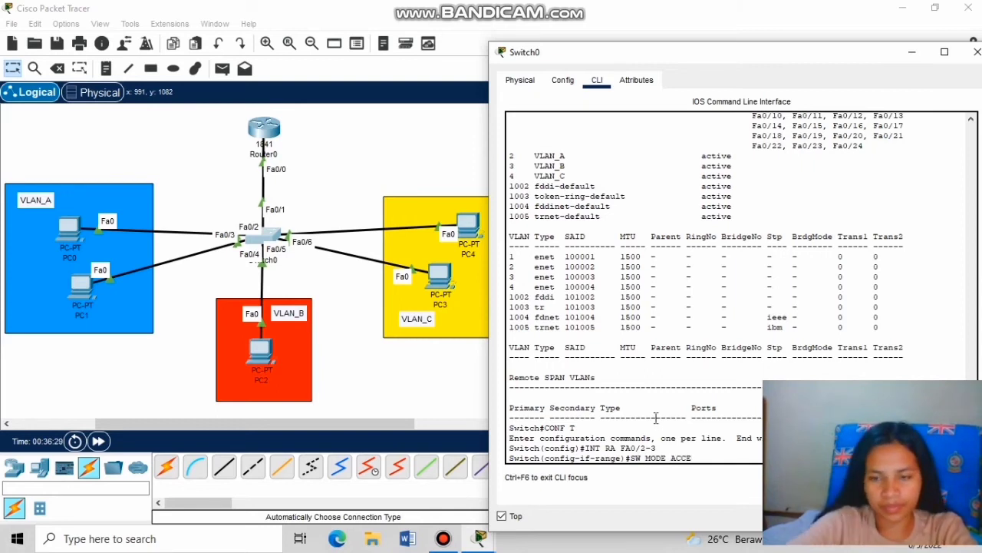
text(SS)
key(Return)
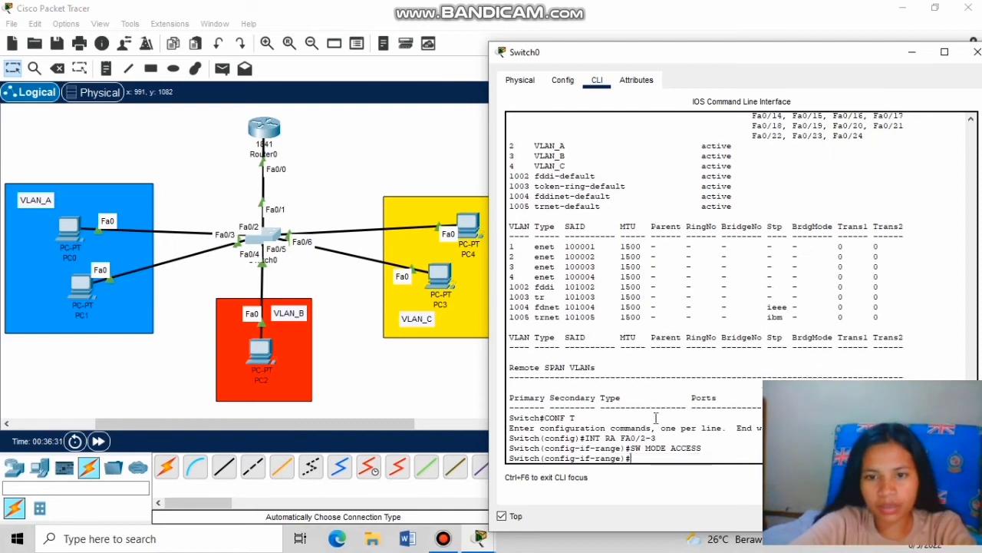
- Assign the selected FA0/2-3 range on Switch0 to VLAN 2 with SW ACCESS VLAN 2, and exit range configuration with EX
text(SW)
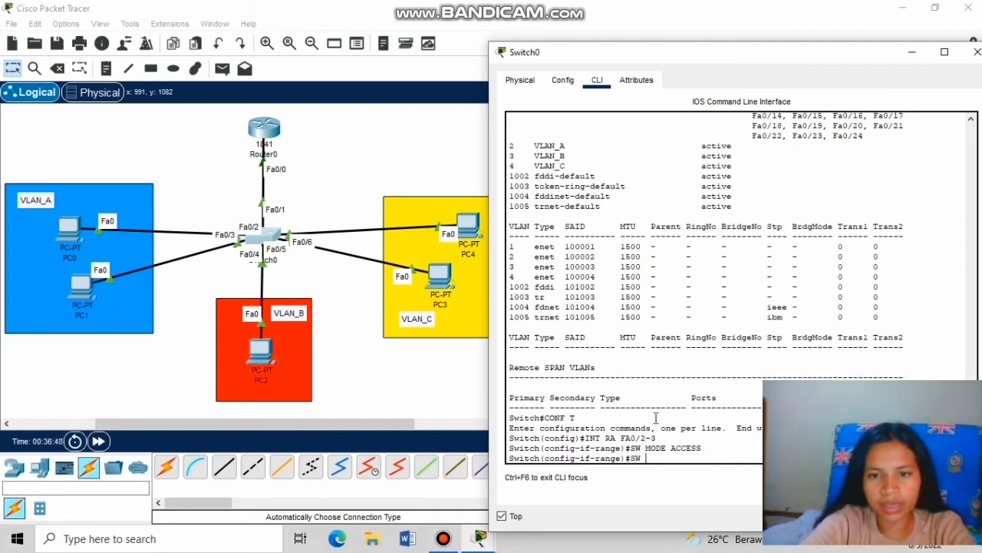
text( ACCES)
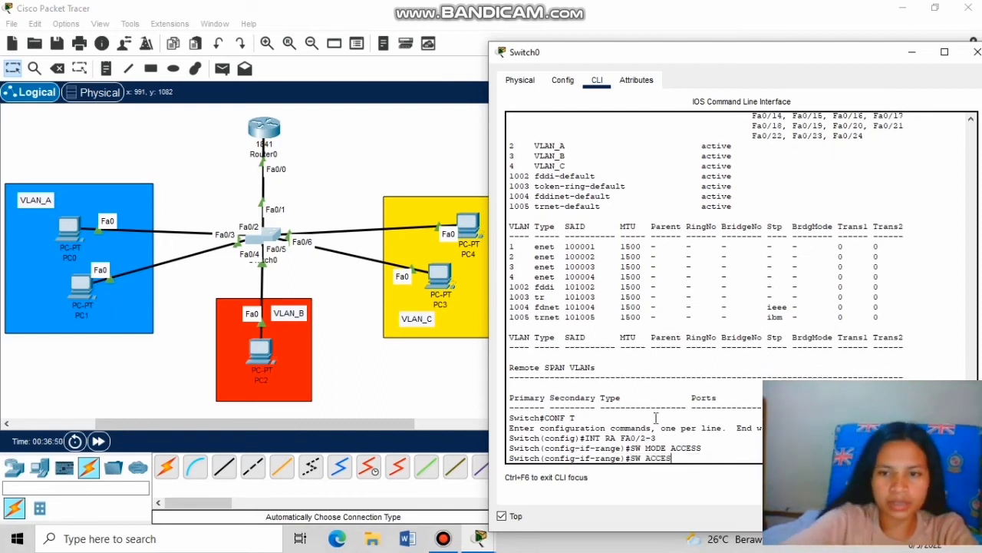
text(S)
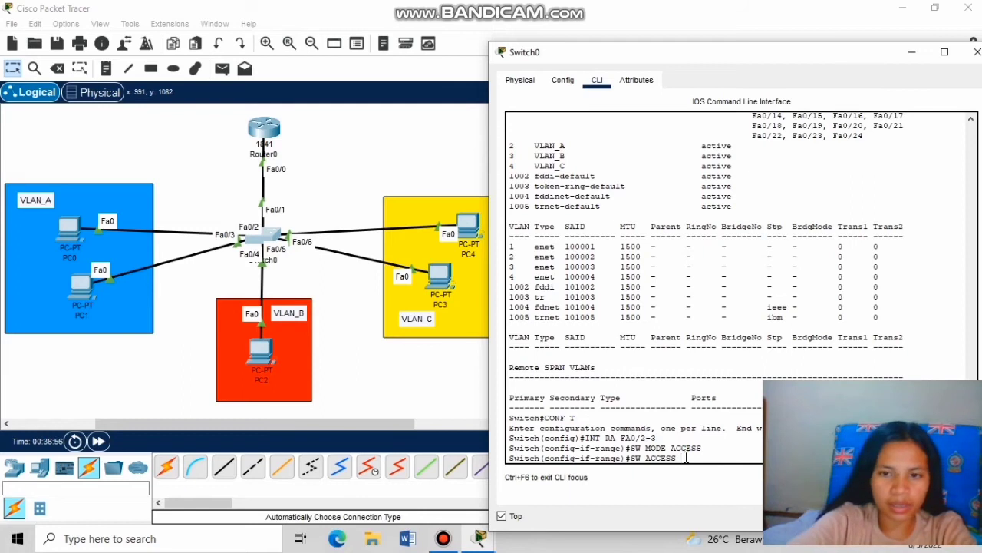
text( VLAN 2)
key(Return)
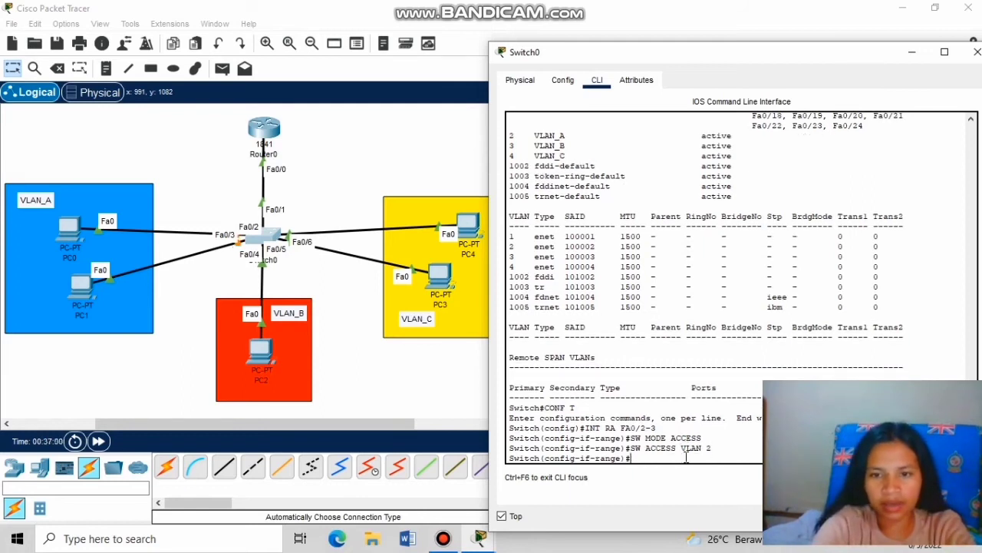
text(EX)
key(Return)
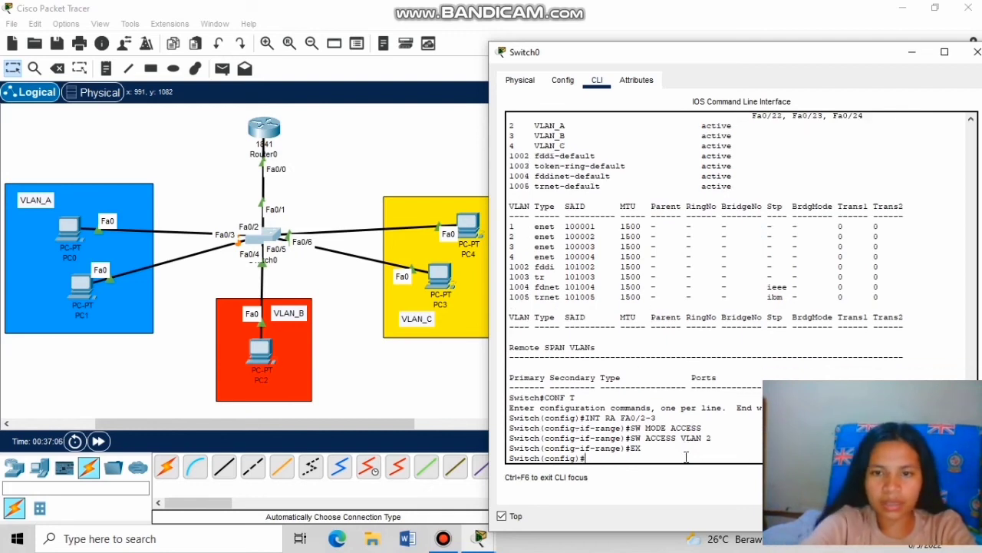
- Select Switch0's interface FA0/4 with INT FA0/4 and set it to access mode with SW MODE ACCESS
text(IN)
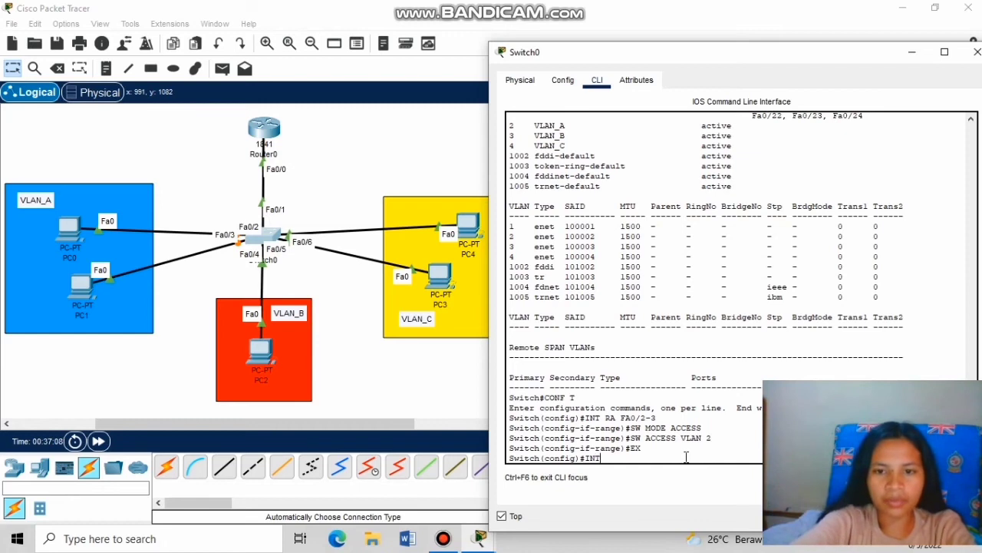
text(T )
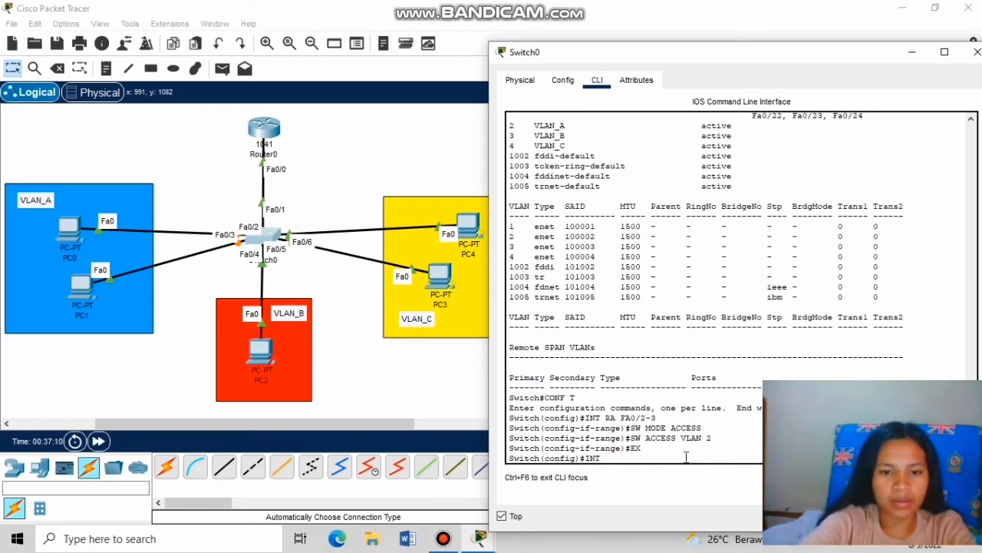
text(FA0/3)
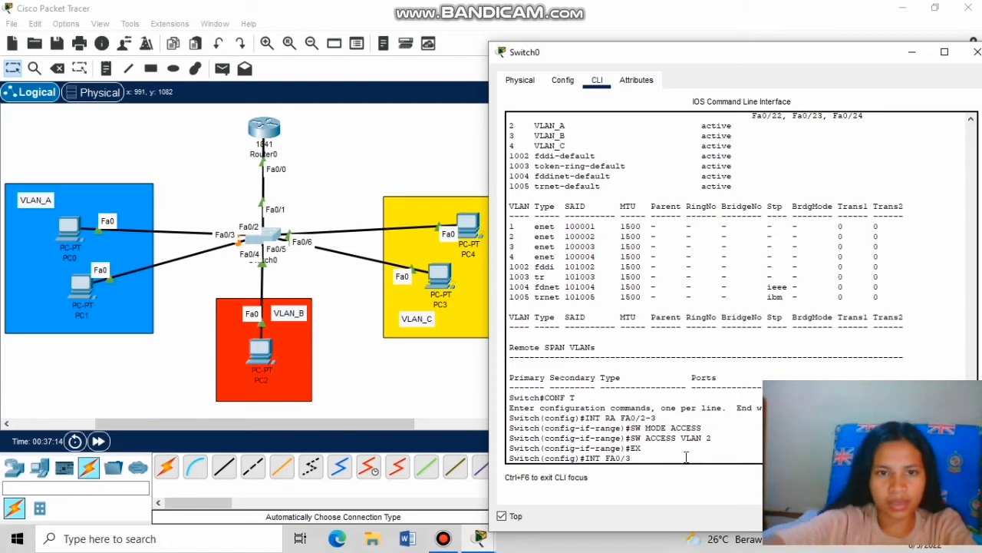
key(BackSpace)
text(4)
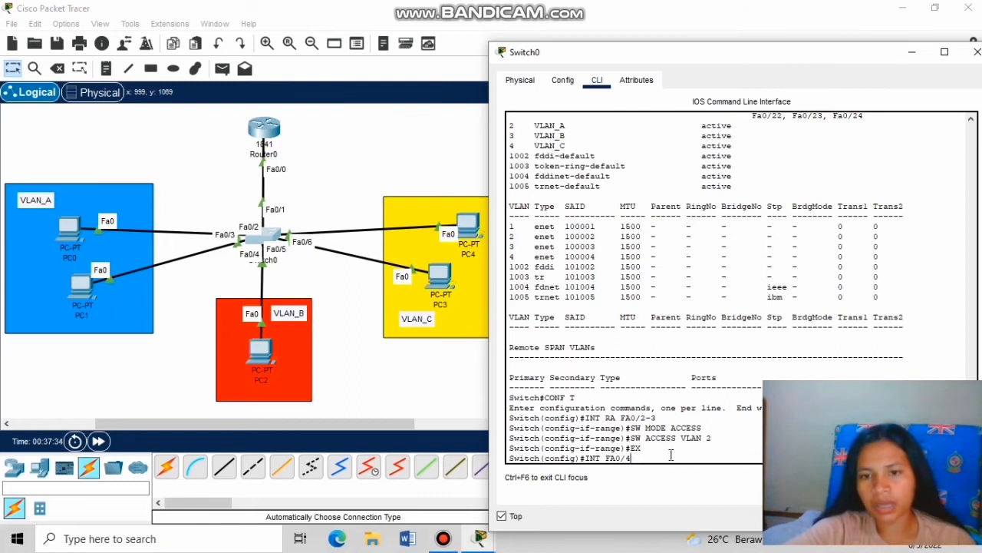
key(Return)
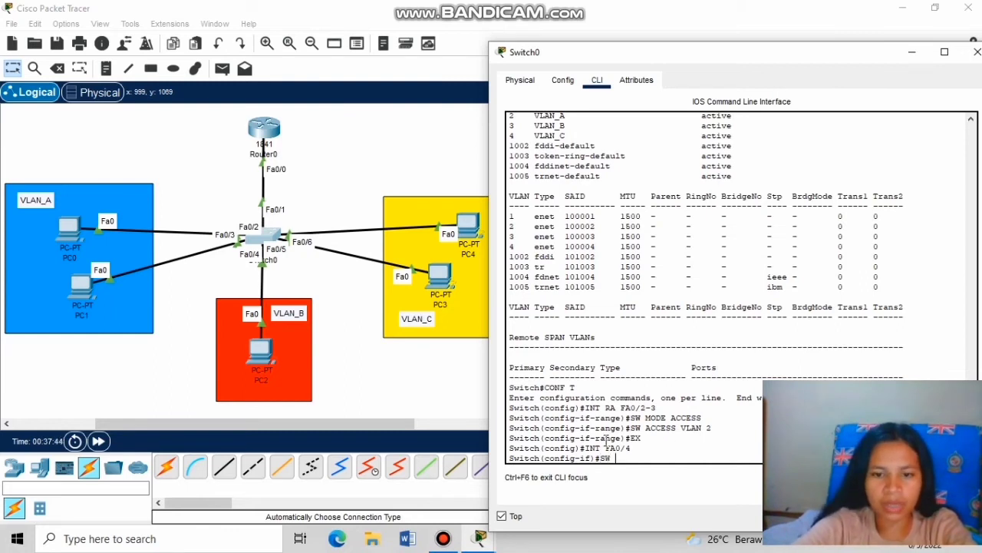
text(SW MODE ACCESS)
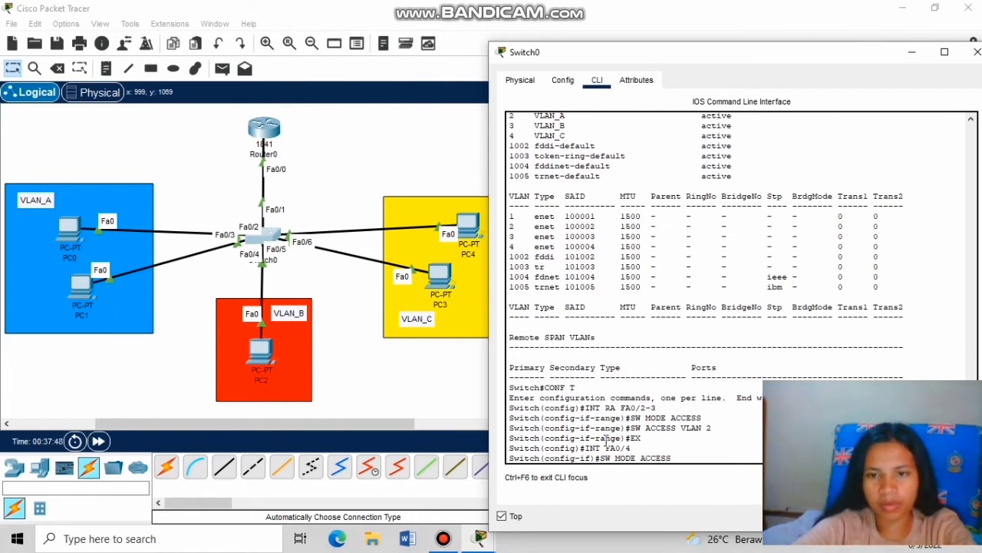
key(Return)
- Assign interface FA0/4 to VLAN 3 with SW ACCESS VLAN 3, and exit interface configuration with EX
text(SW ACCESS)
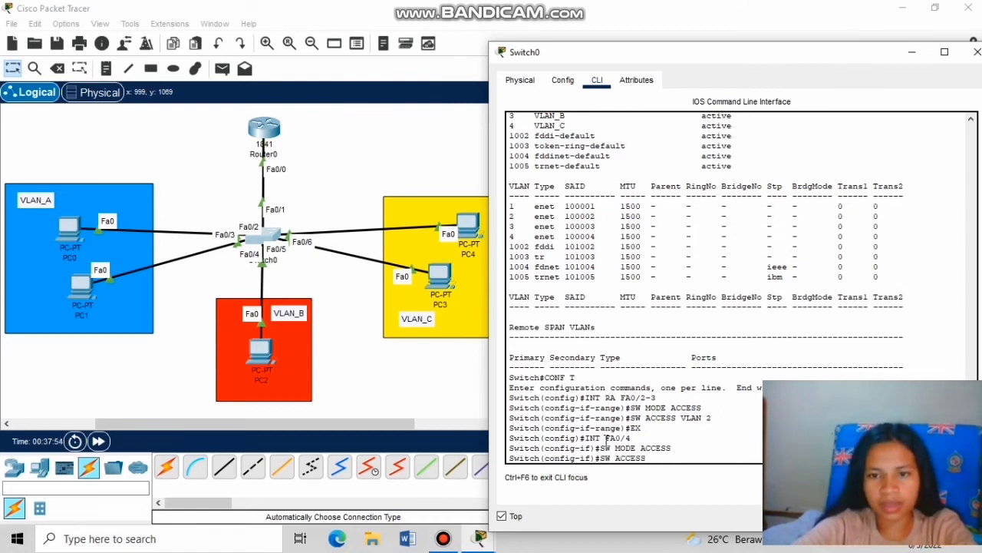
text( VLAN)
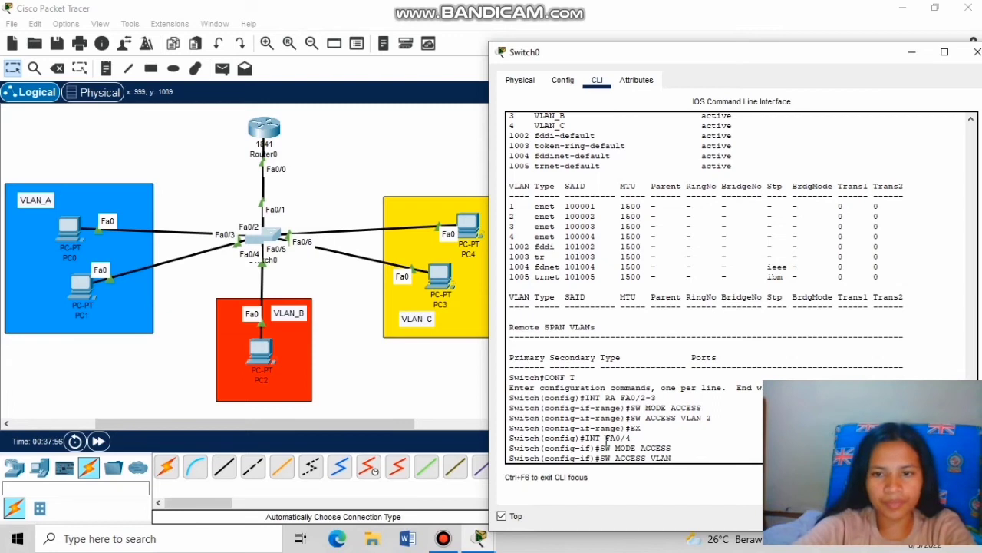
text( 3)
key(Return)
text(EX)
key(Return)
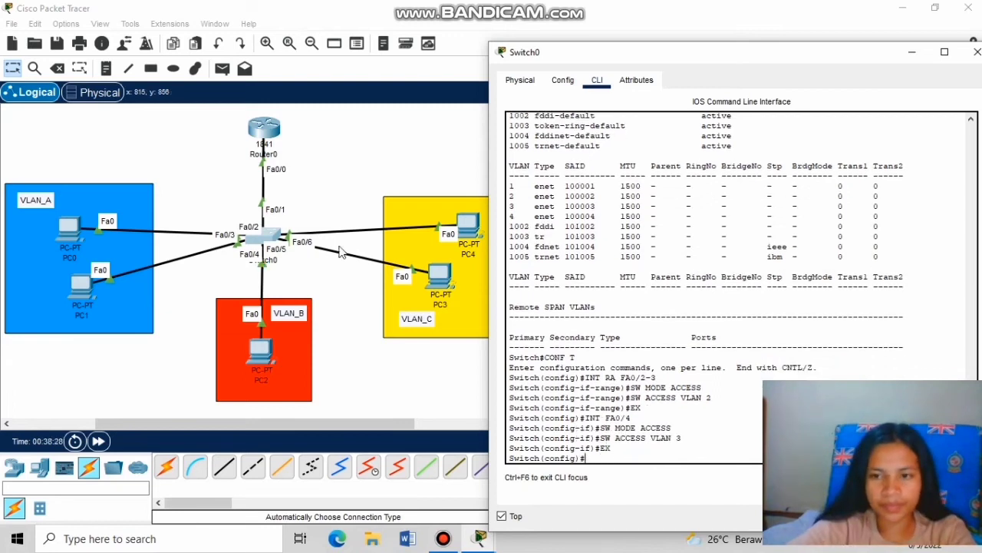
- Select Switch0's interface range FA0/5-6 with INT RA FA0/5-6
click(389, 506)
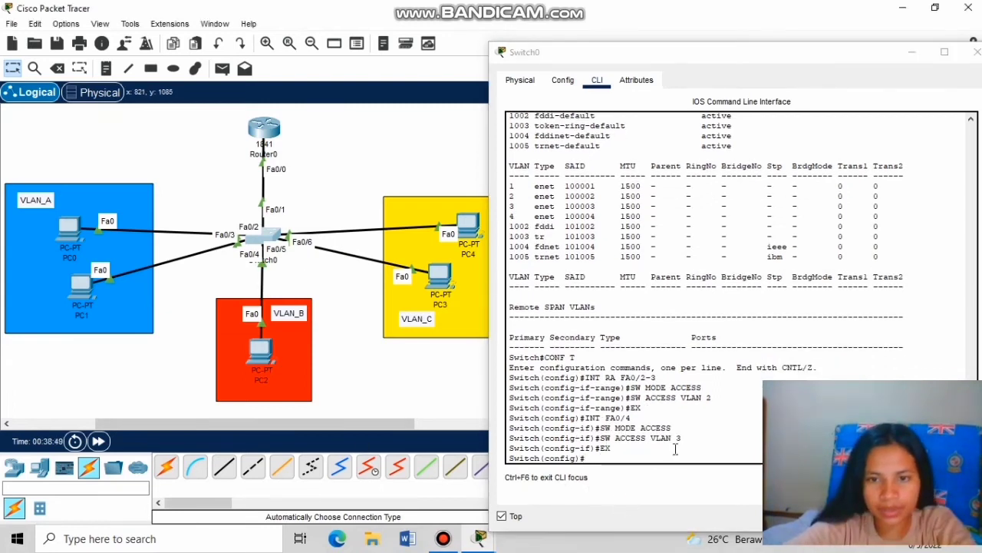
click(596, 459)
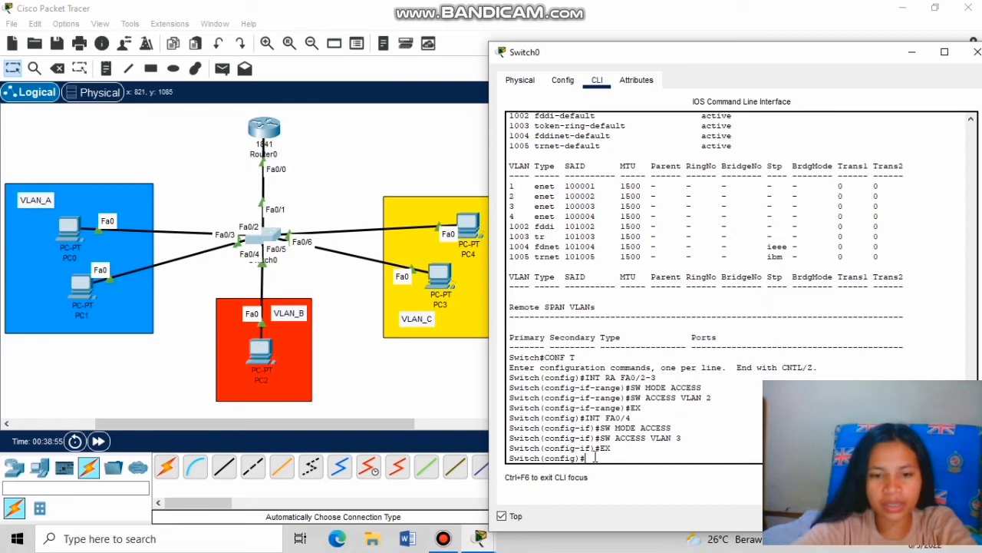
text(IN)
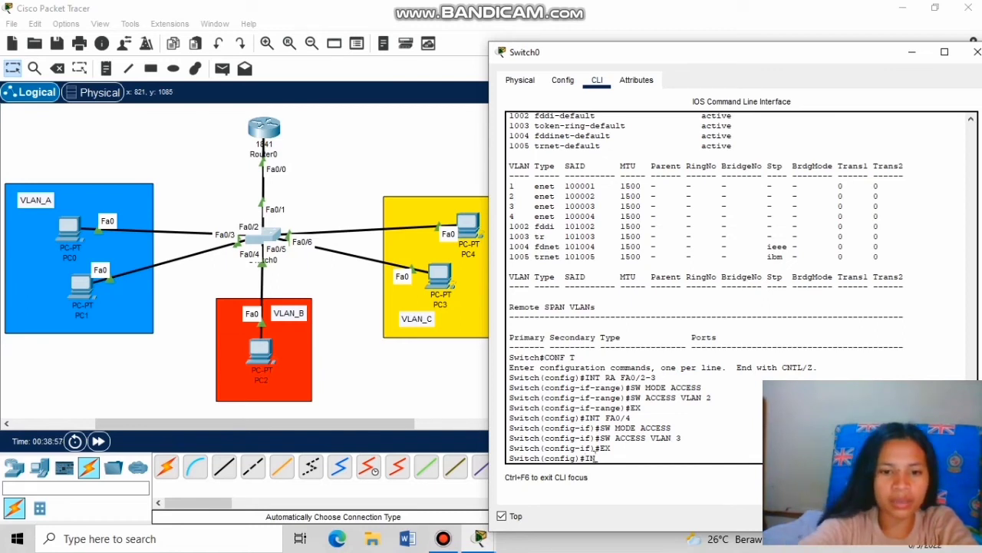
text(T RA)
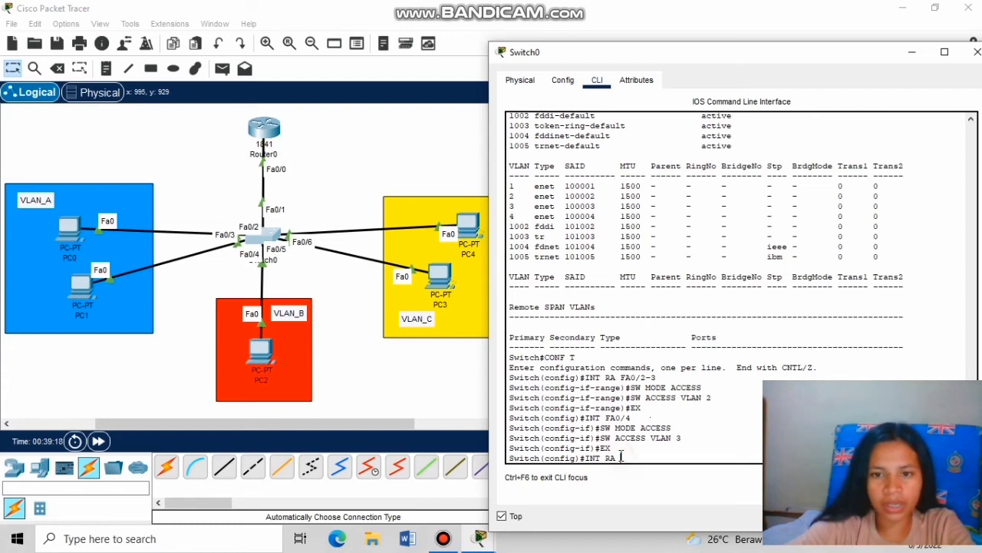
text(F)
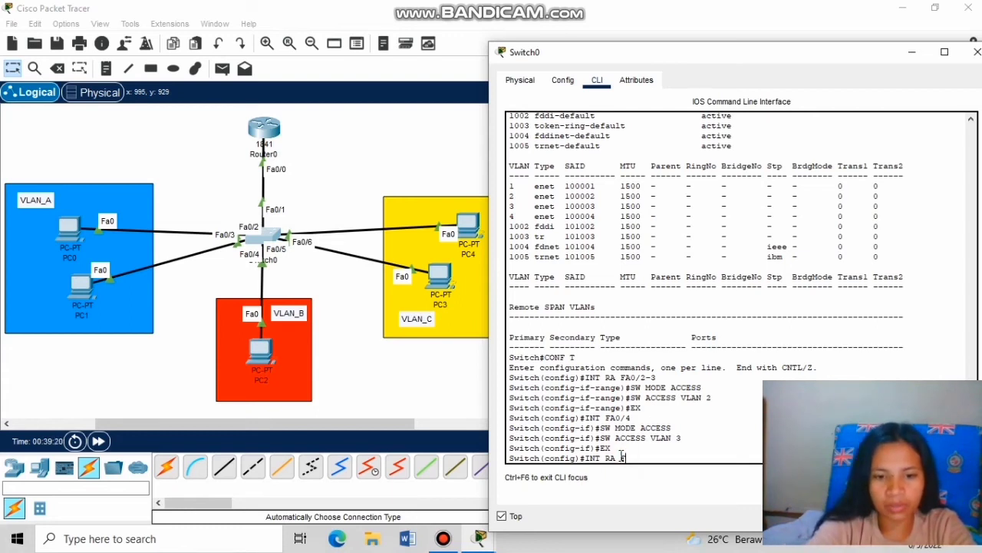
text(A0/5)
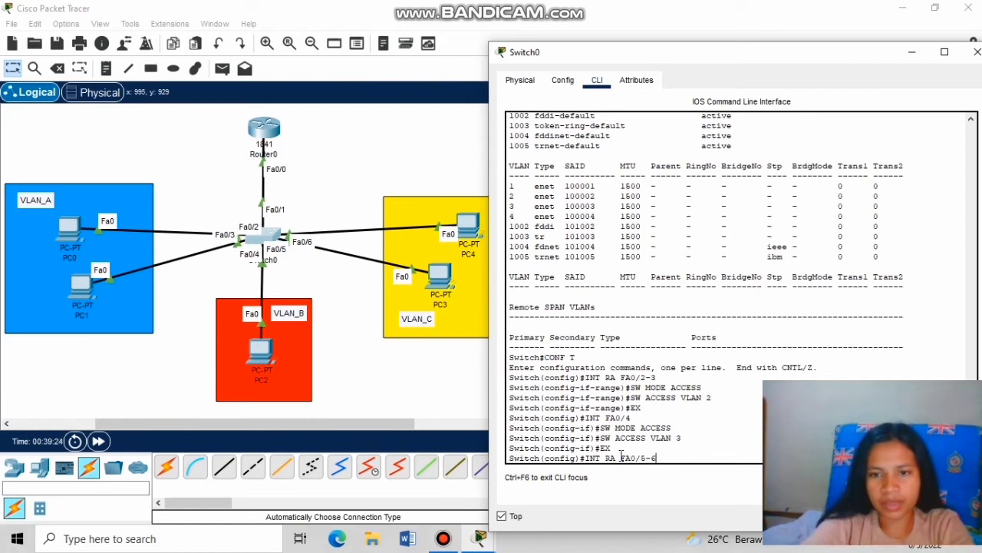
text(-6)
key(Return)
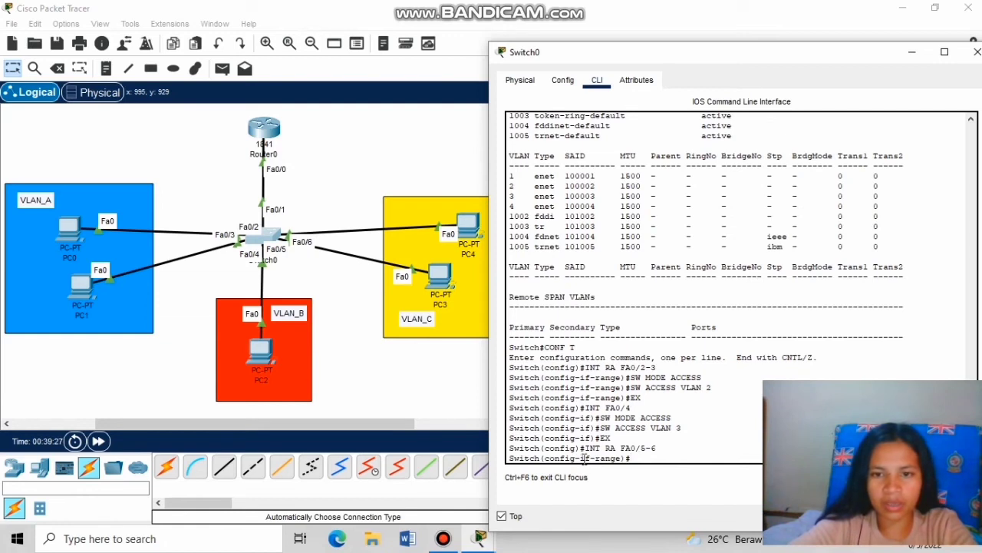
- Set the selected FA0/5-6 interface range to access mode with SW MODE ACCESS
click(630, 456)
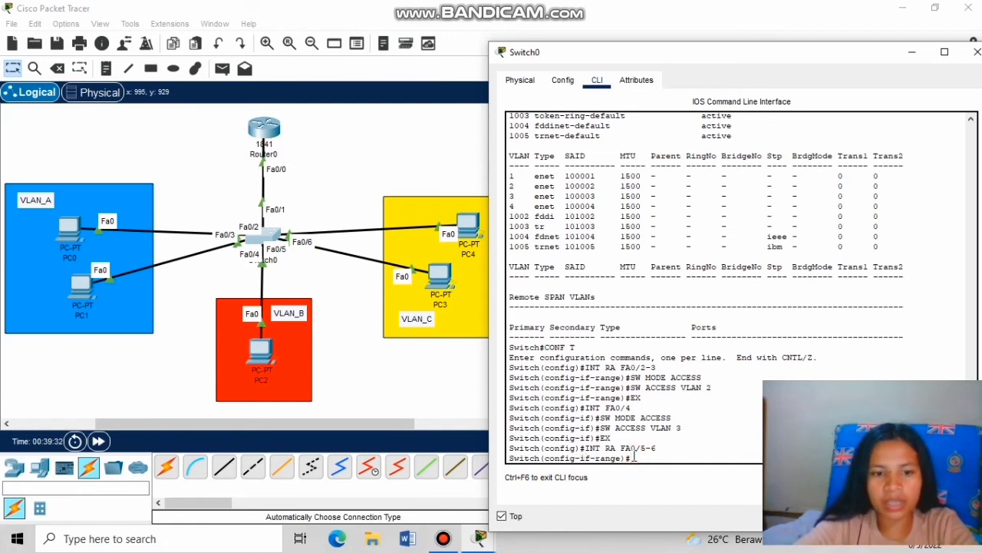
text(SW MOD)
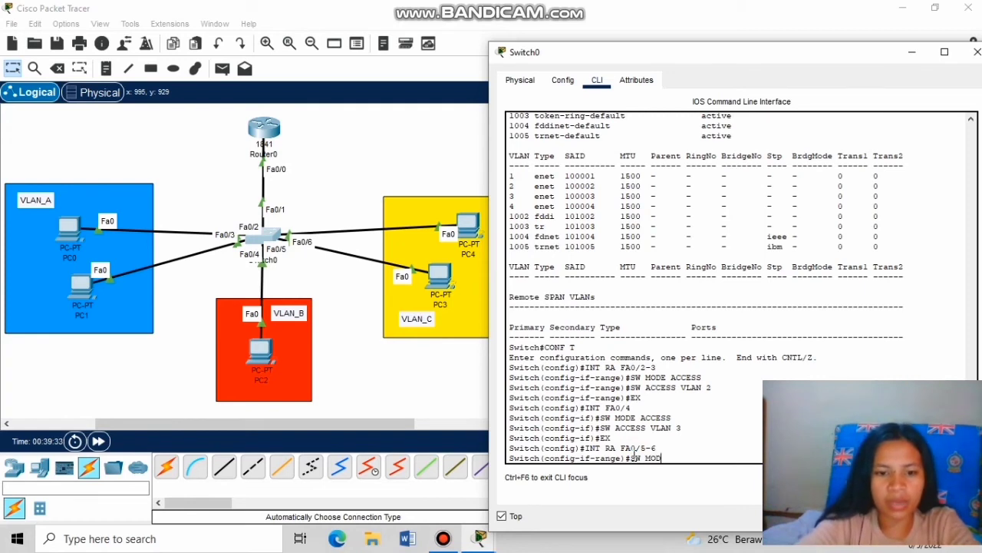
text(E ACC)
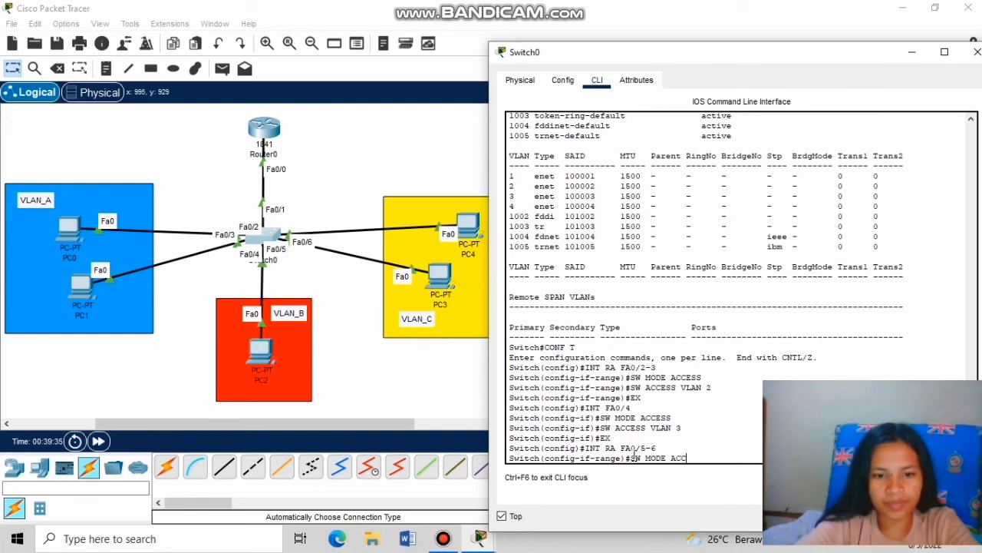
text(ESS)
key(Return)
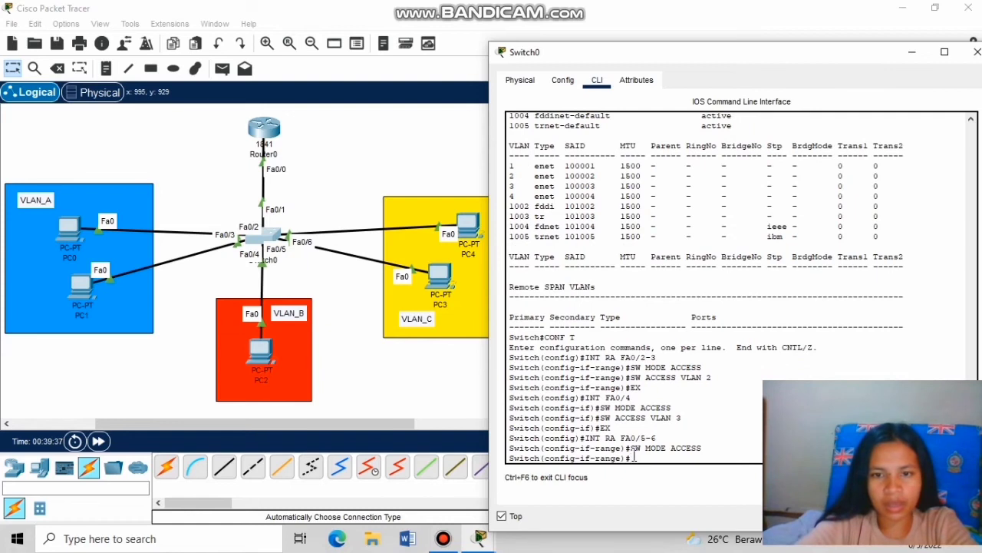
- Assign the FA0/5-6 range to VLAN 4 with SW ACCESS VLAN 4, and exit back to Switch0's privileged mode with EX
text(SW ACCESS)
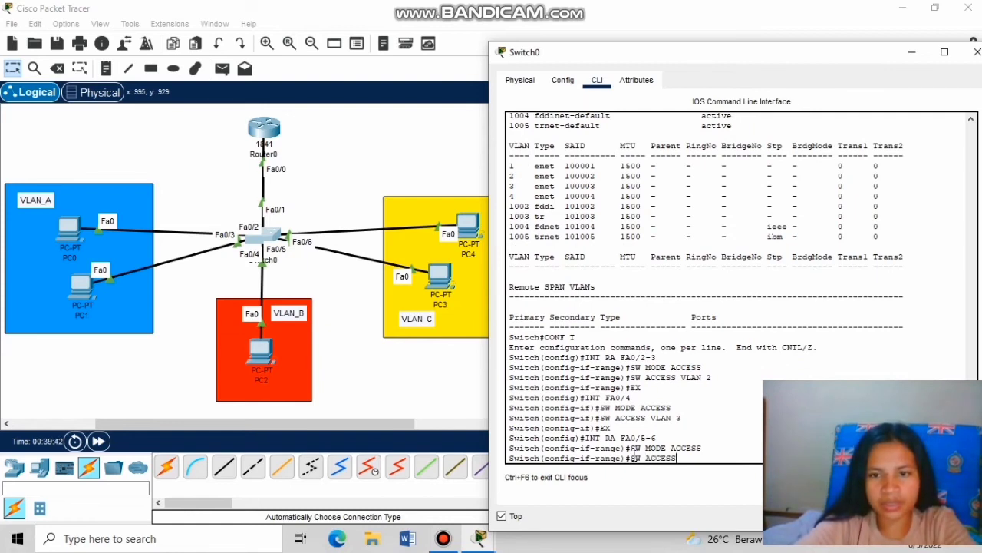
text( VLAN)
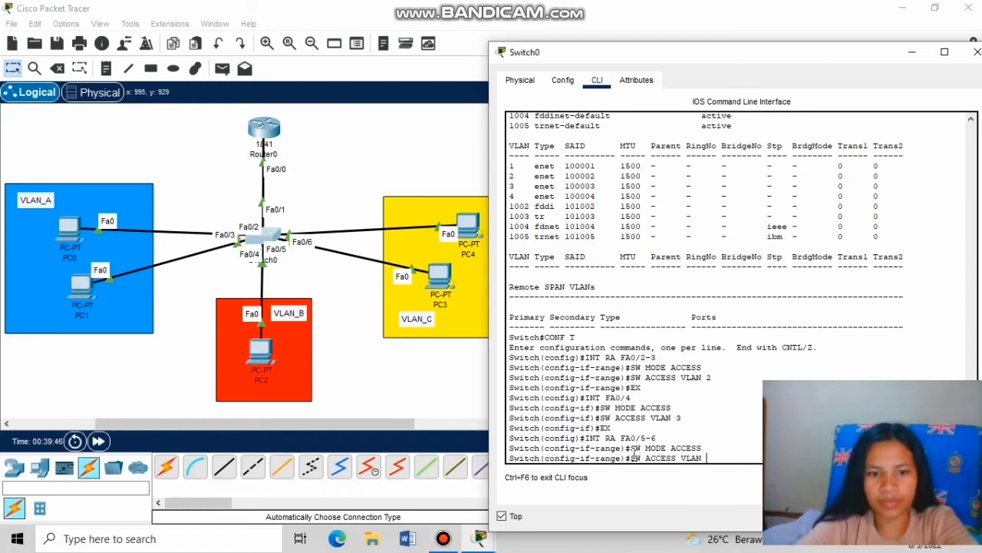
text( 4)
key(Return)
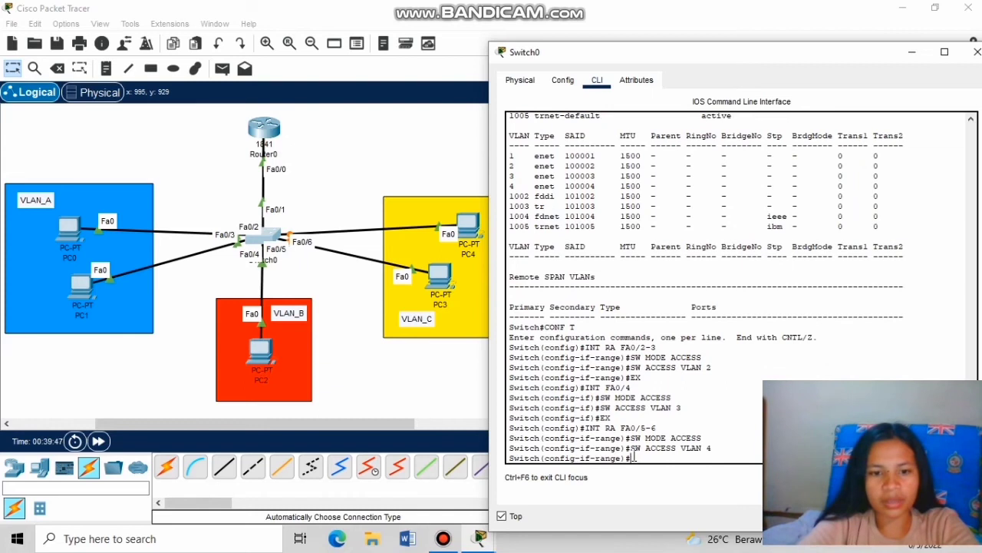
key(Return)
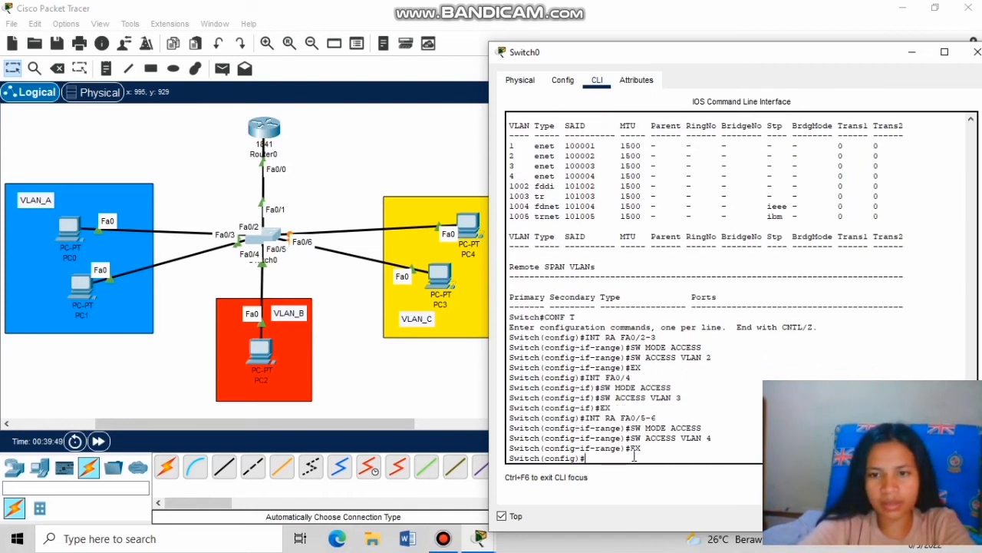
text(EX)
key(Return)
key(Return)
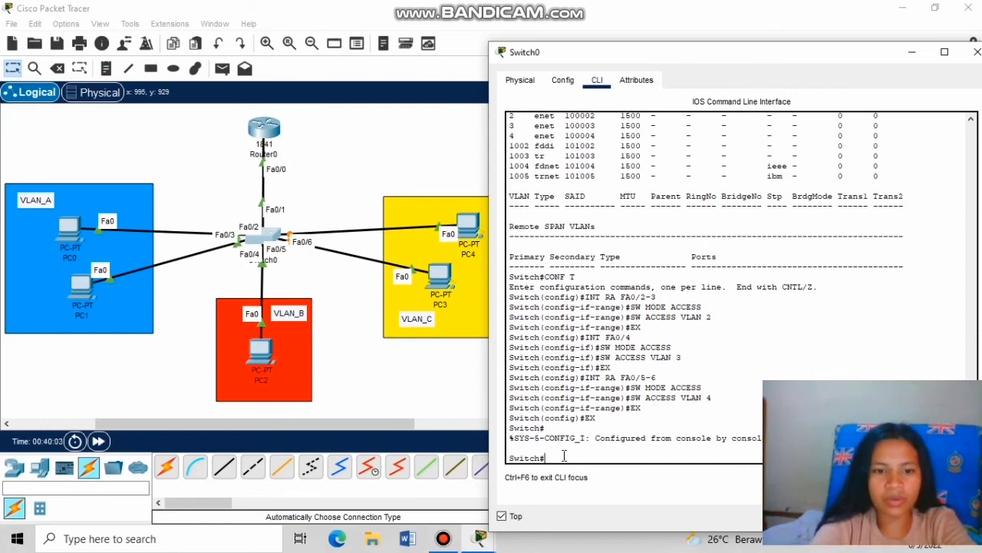
- Display Switch0's VLAN table with SHOW VLAN to check which ports belong to VLAN_A, VLAN_B and VLAN_C
text(SH)
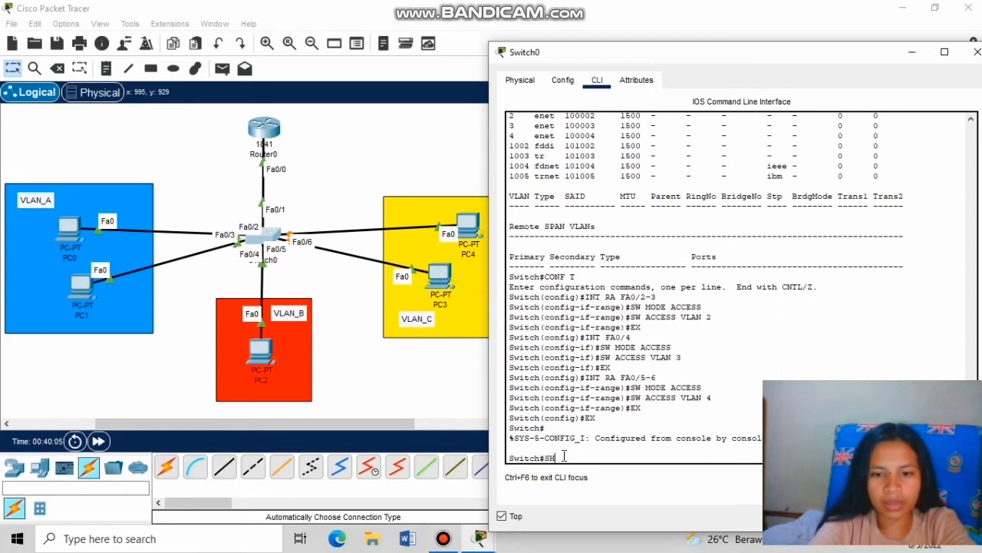
text(OW VLAN)
key(Return)
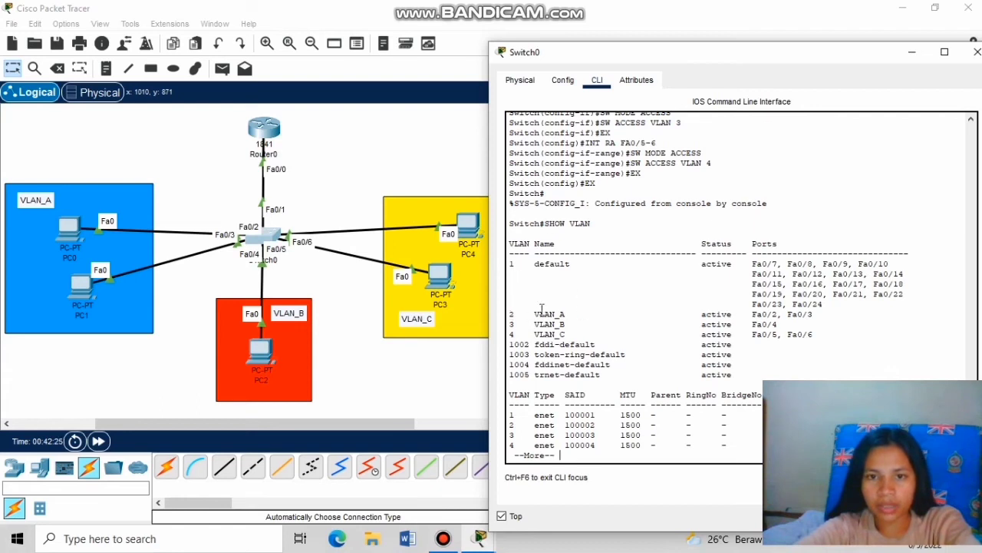
double_click(536, 336)
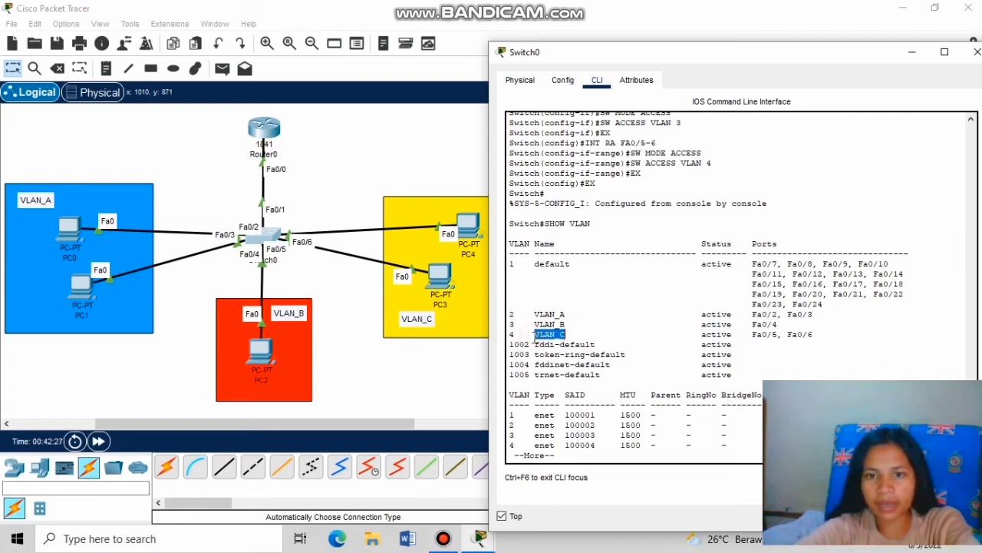
click(603, 338)
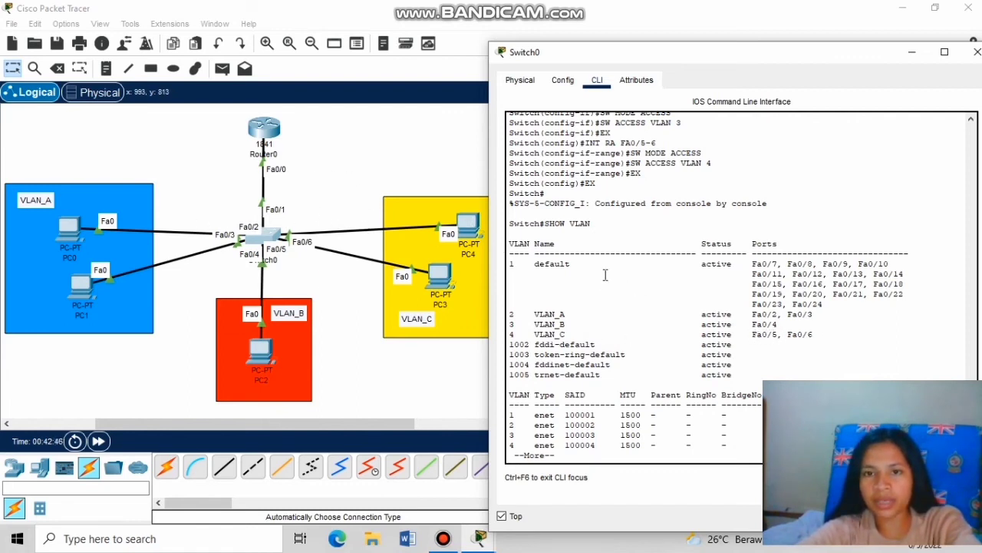
scroll(605, 275, up, 4)
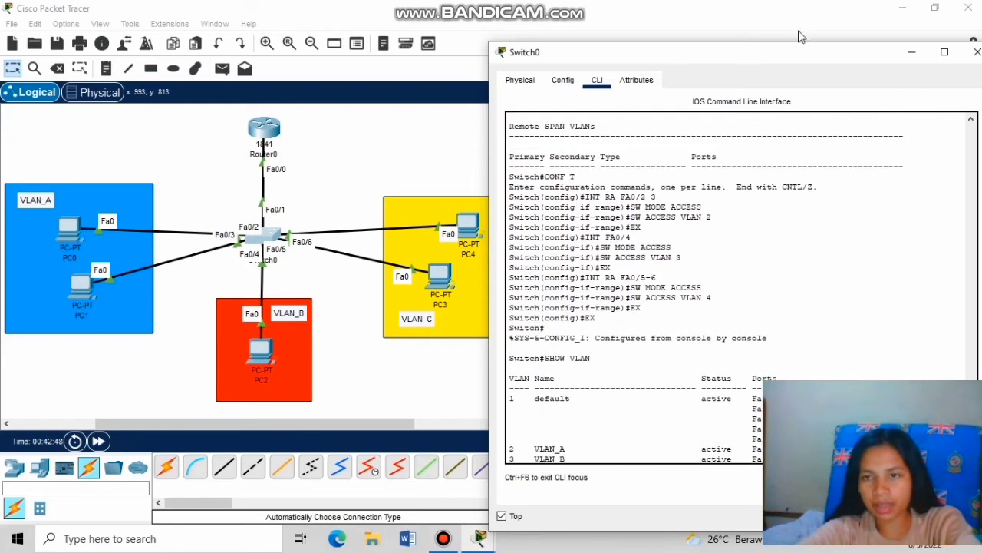
- Close Switch0's configuration window and open the Command Prompt on PC0 in VLAN_A
click(976, 52)
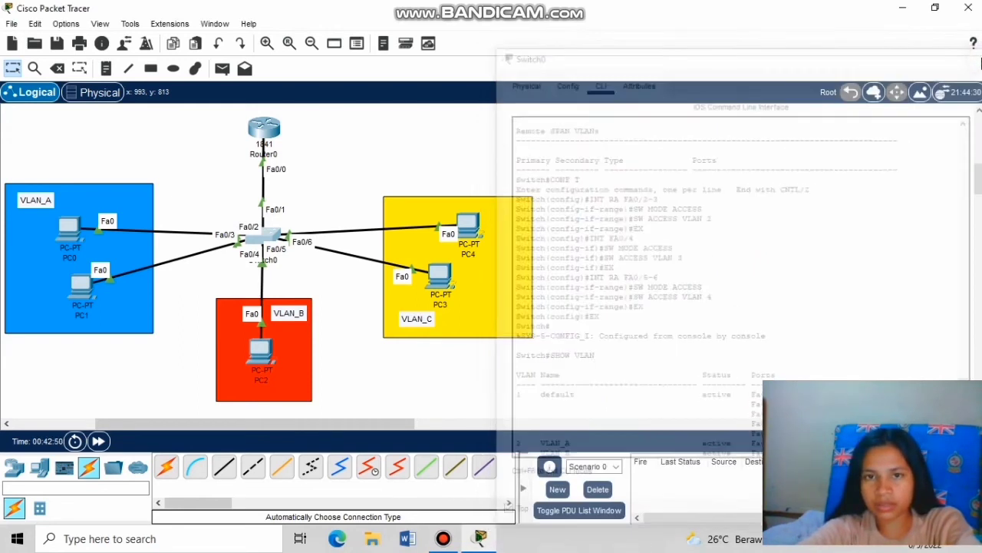
scroll(746, 259, left, 5)
scroll(746, 256, right, 1)
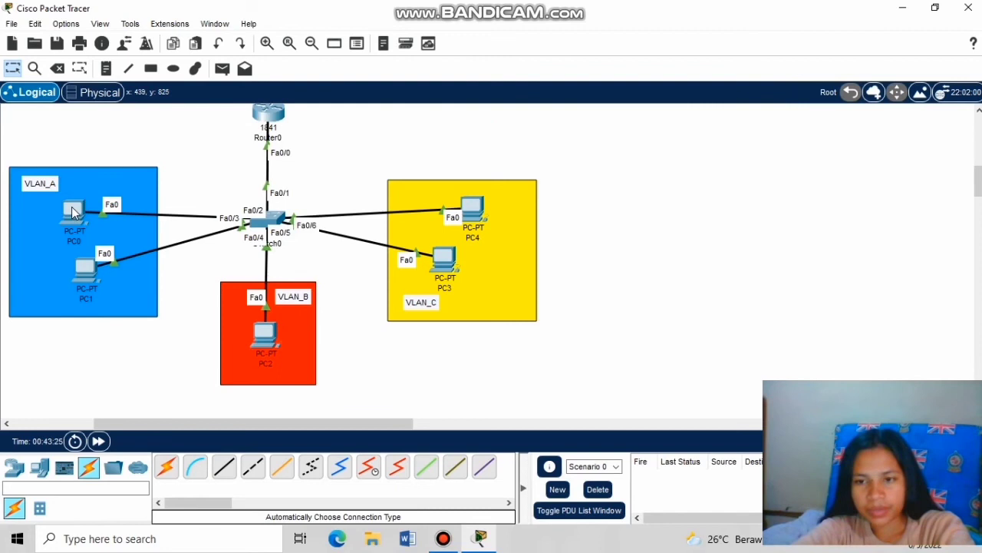
click(73, 212)
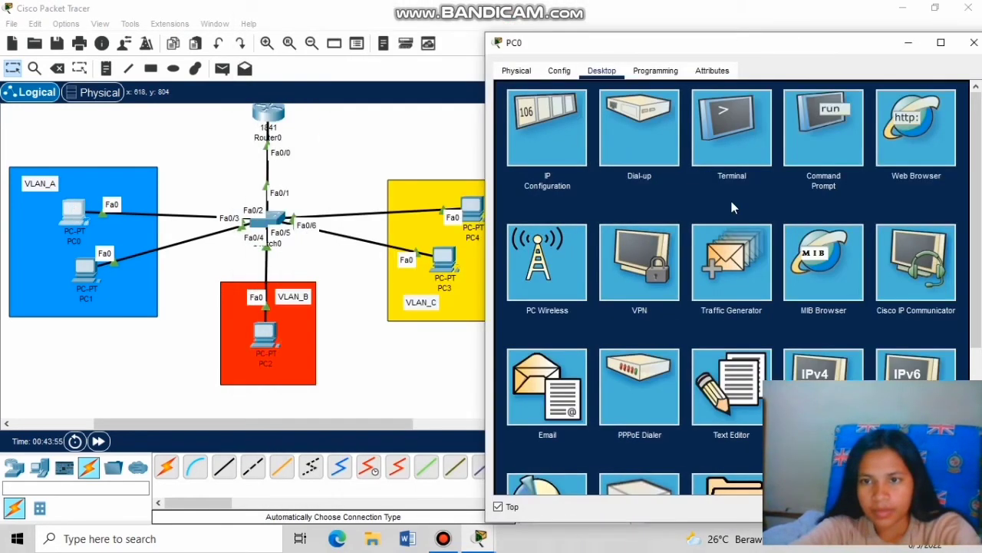
click(832, 128)
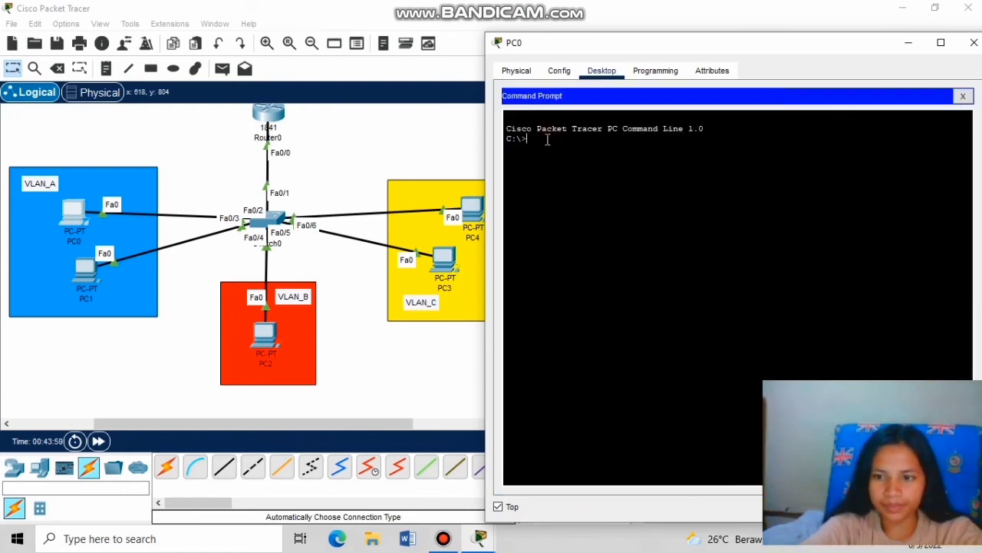
- Test connectivity from PC0 to VLAN_C with PING 192.168.4.3
text(PING)
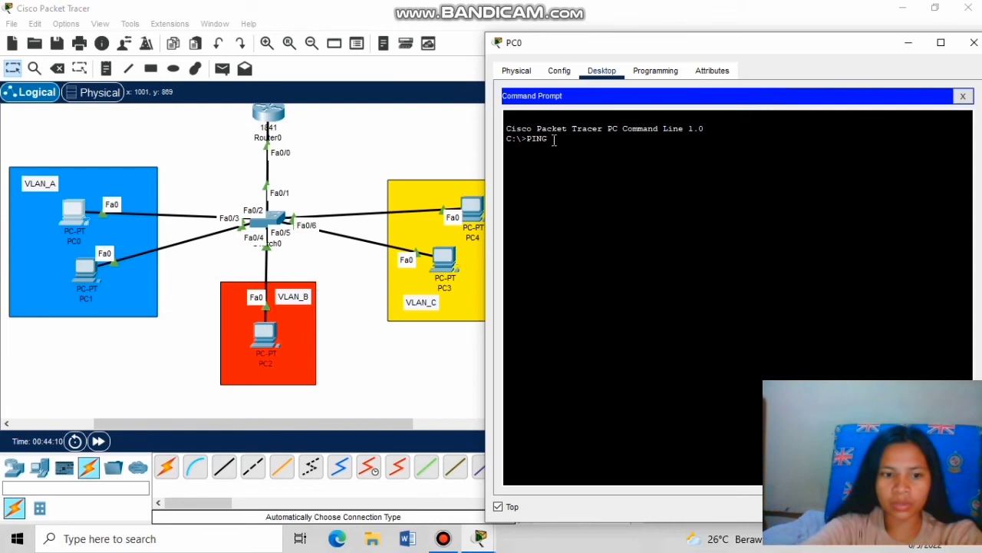
text(192.16)
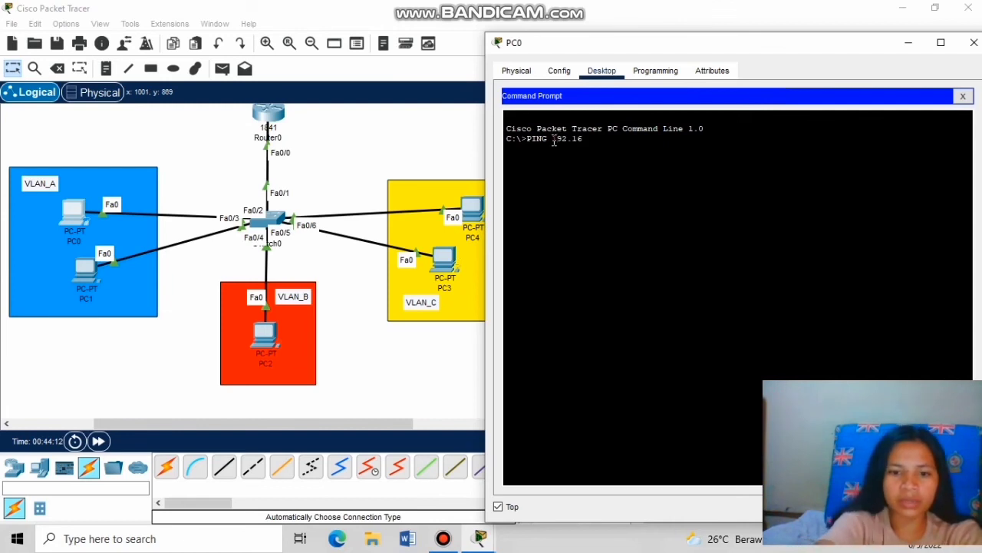
text(8.4)
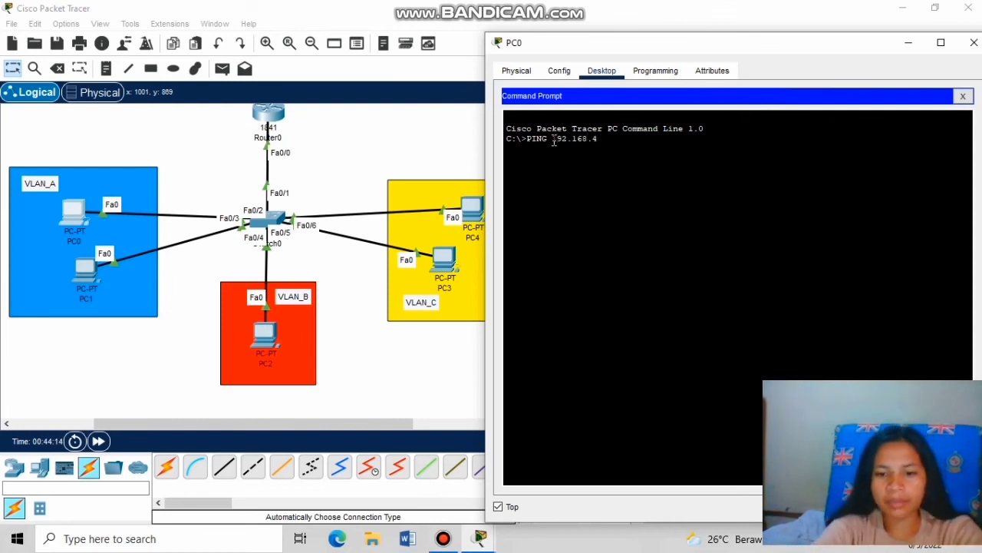
text(.3)
key(Return)
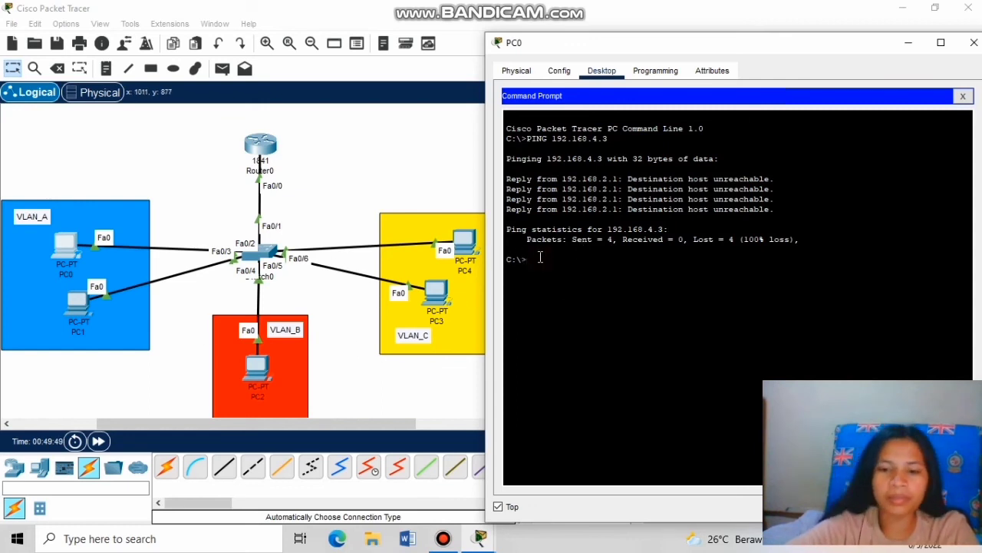
- Test connectivity from PC0 to PC2 in VLAN_B with PING 192.168.3.2
key(Up)
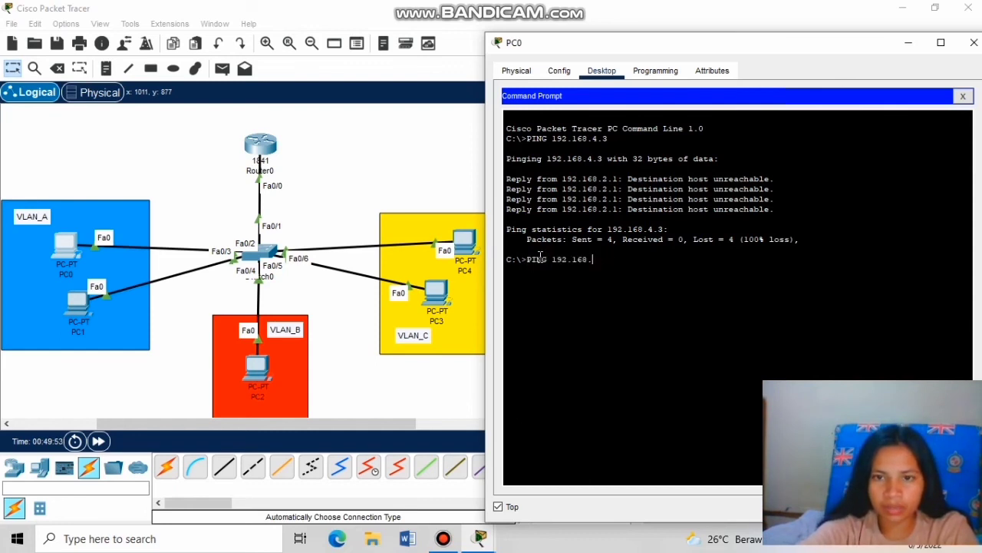
text(2)
key(BackSpace)
text(3.2)
key(Return)
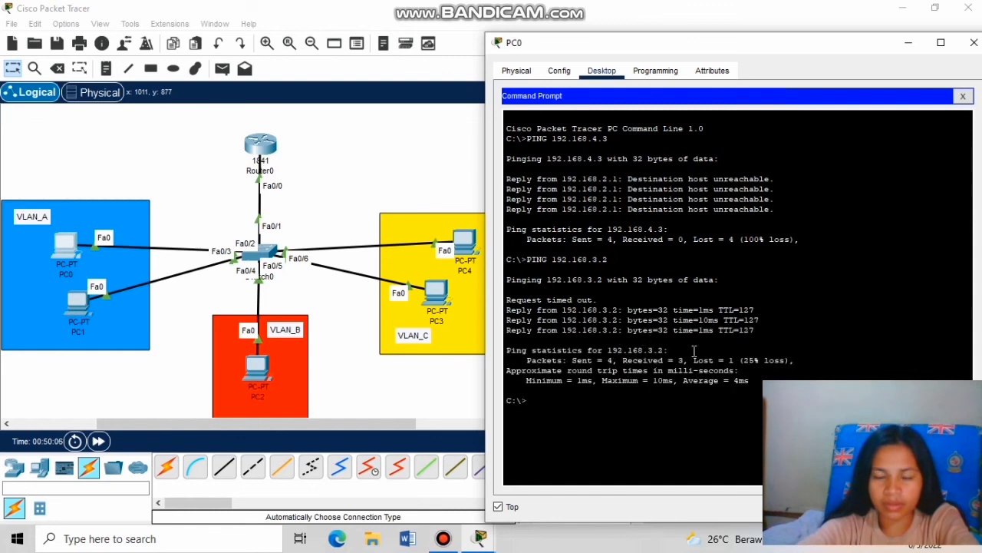
- Repeat PING 192.168.3.2 from PC0 and review the replies from both attempts
key(Up)
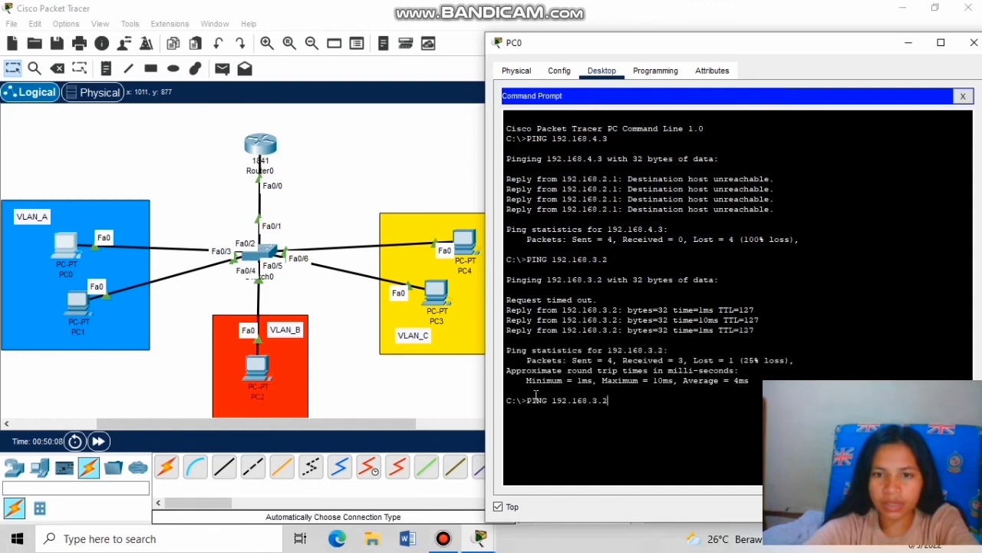
key(Return)
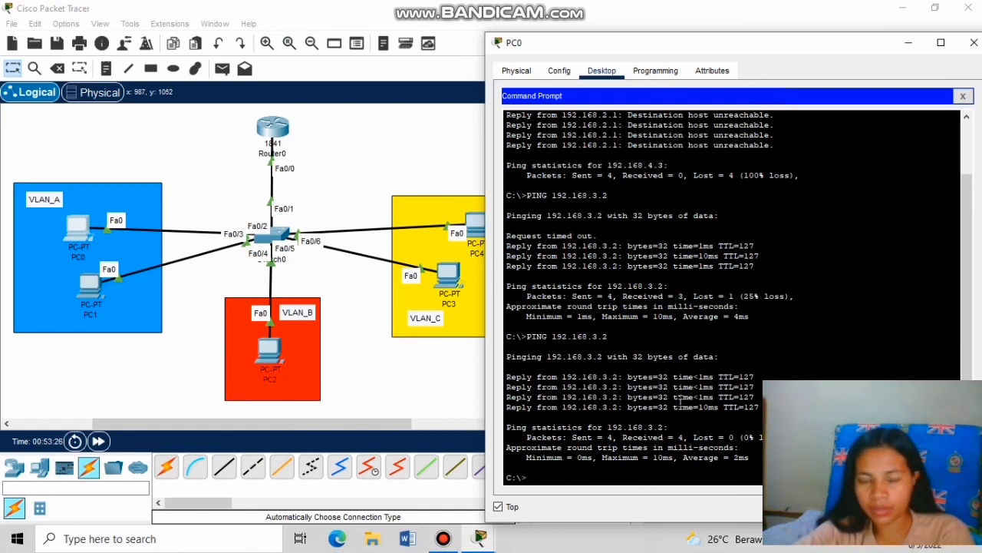
scroll(678, 397, up, 3)
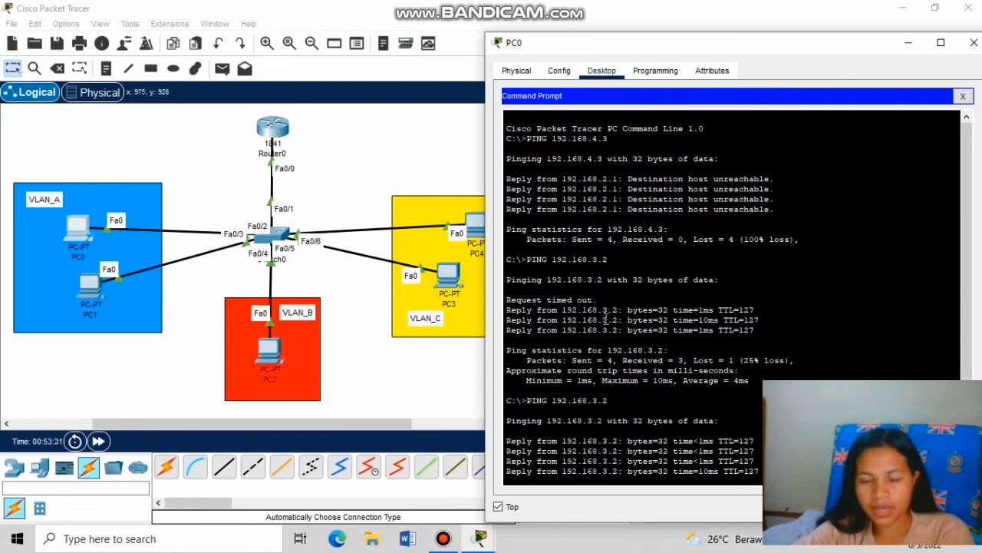
drag(506, 228, 604, 319)
click(689, 258)
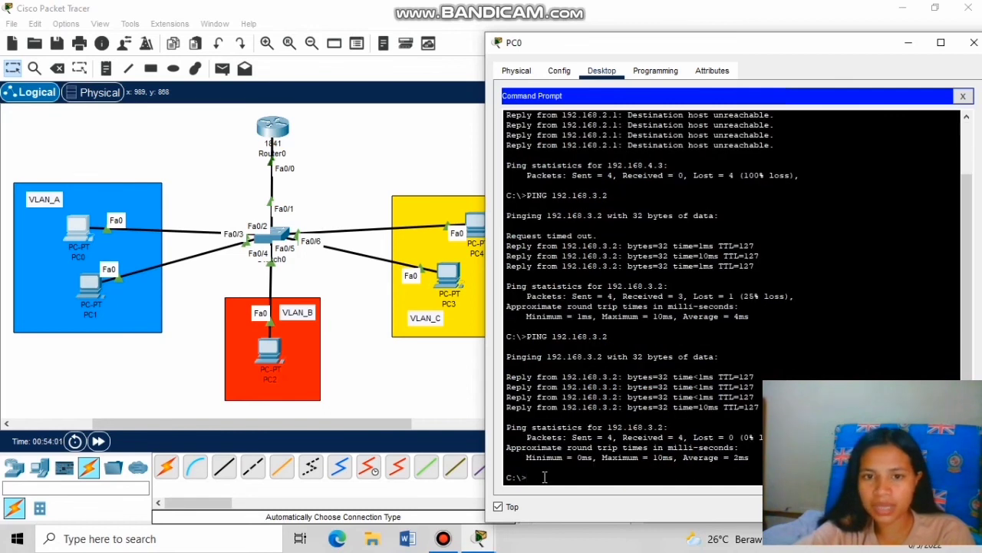
- Ping 192.168.4.2 in VLAN_C from PC0 and compare its output with the earlier ping results
key(Up)
key(BackSpace)
key(BackSpace)
key(BackSpace)
text(4.2)
key(Return)
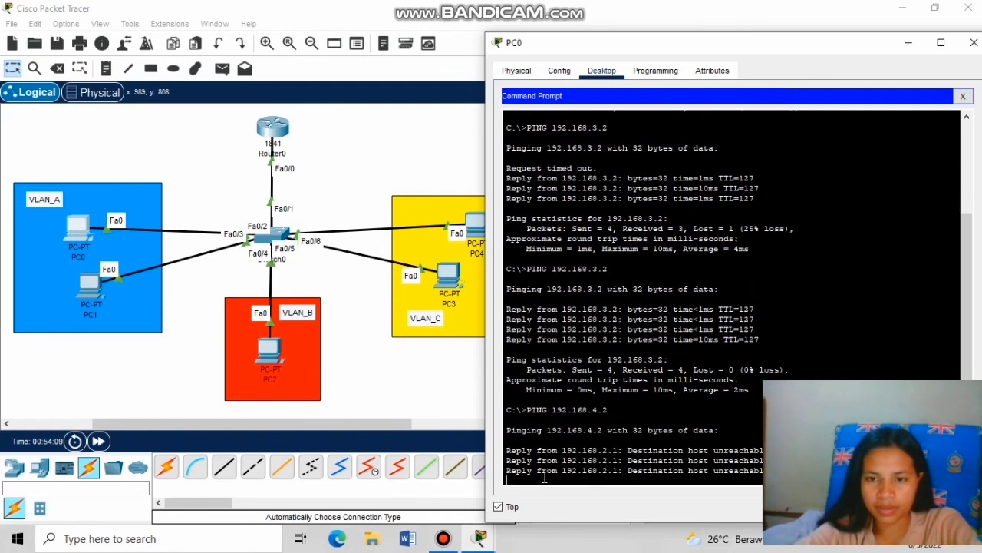
drag(614, 42, 563, 38)
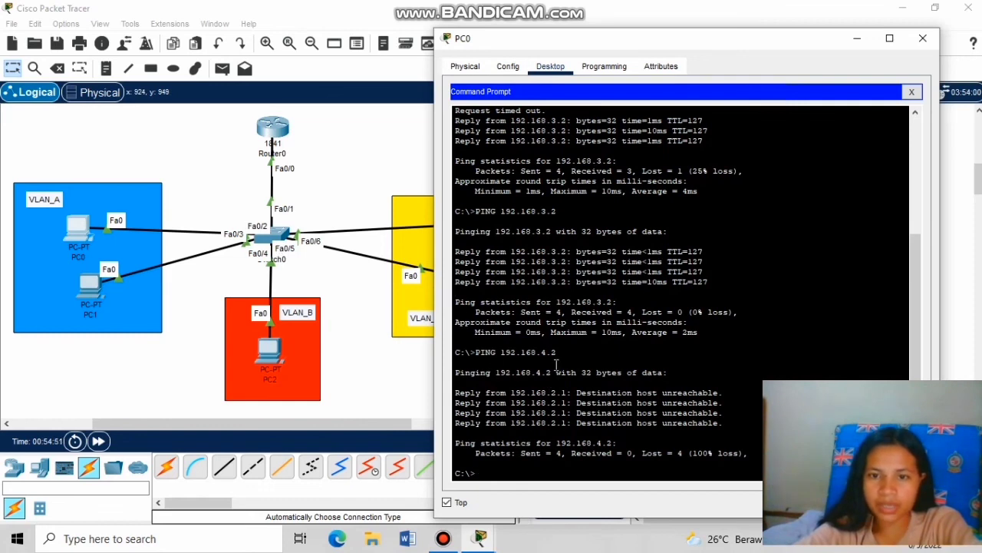
scroll(647, 241, up, 5)
scroll(647, 240, down, 1)
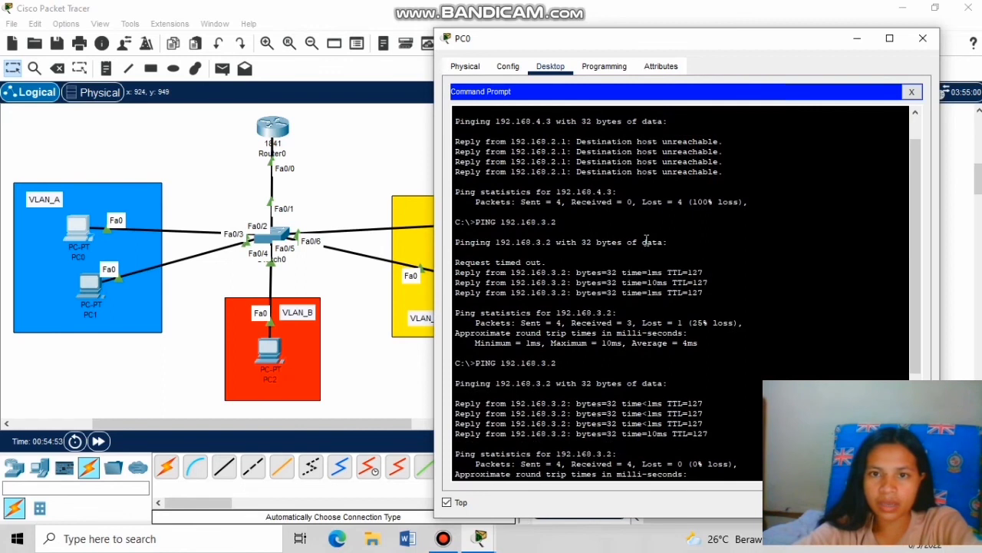
scroll(647, 240, up, 1)
scroll(647, 240, down, 1)
scroll(647, 240, down, 5)
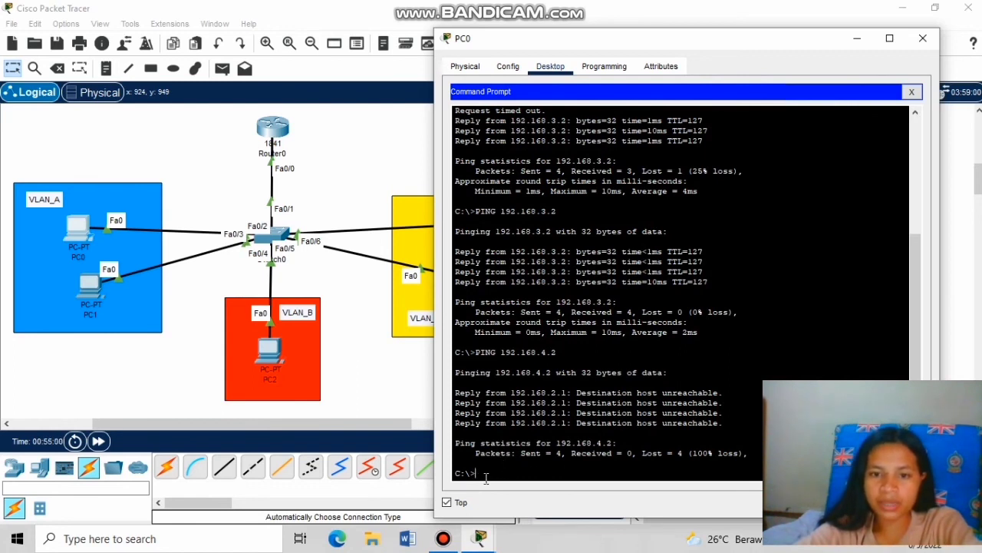
- Ping PC0's gateway with PING 192.168.2.1, and close the PC0 window
key(Up)
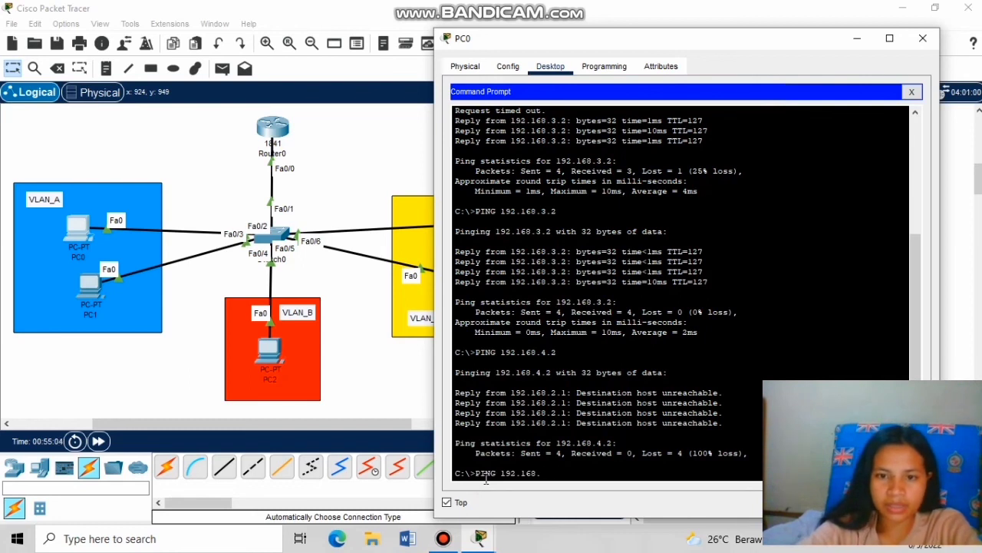
text(2)
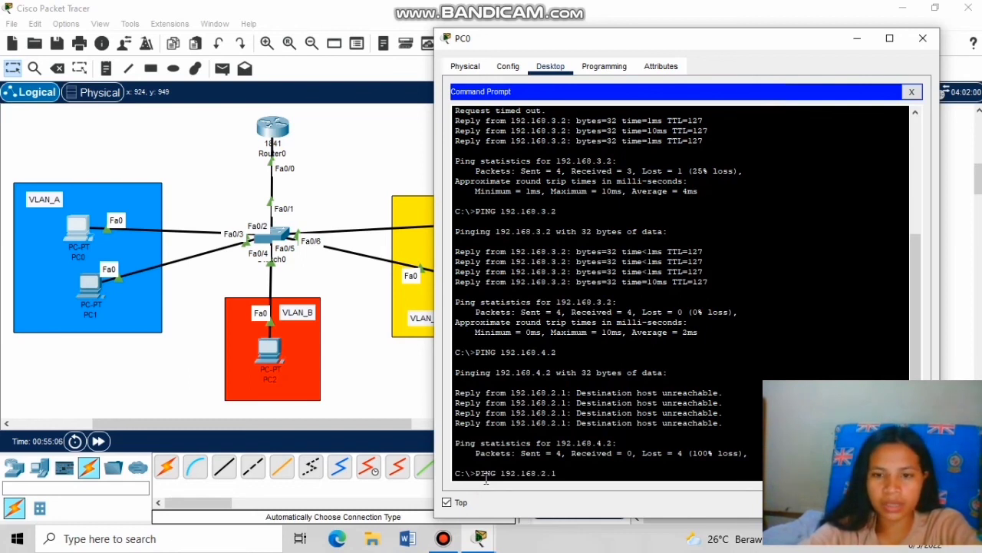
text(.1)
key(Return)
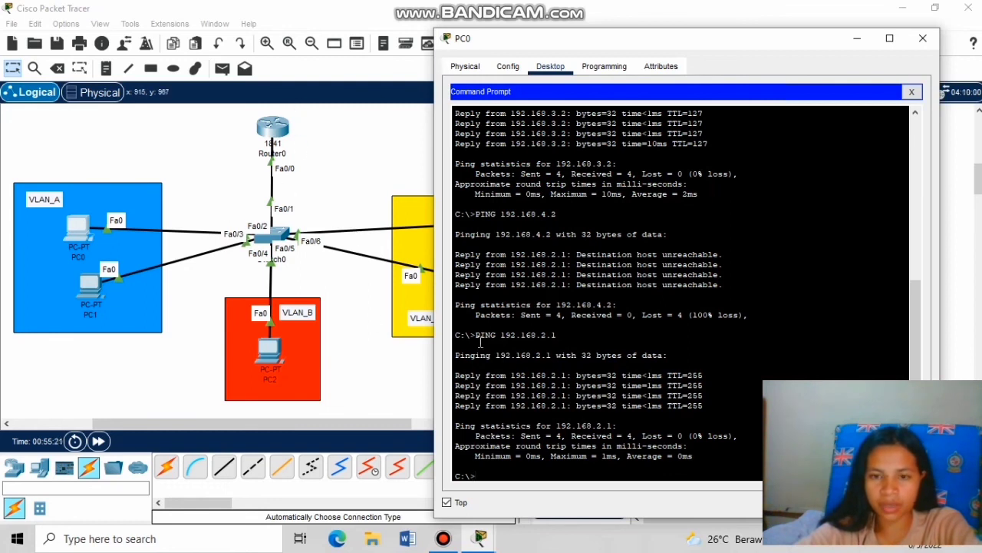
click(933, 45)
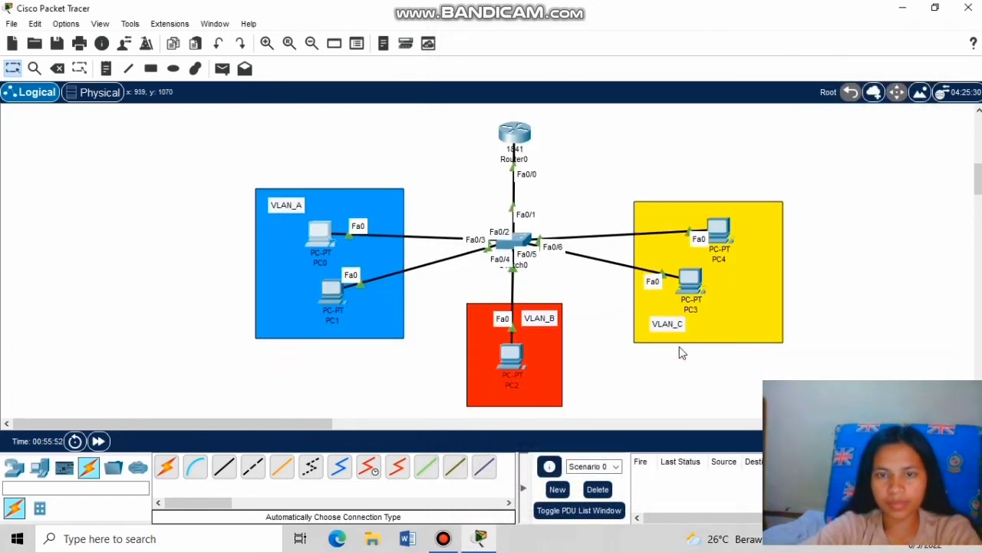